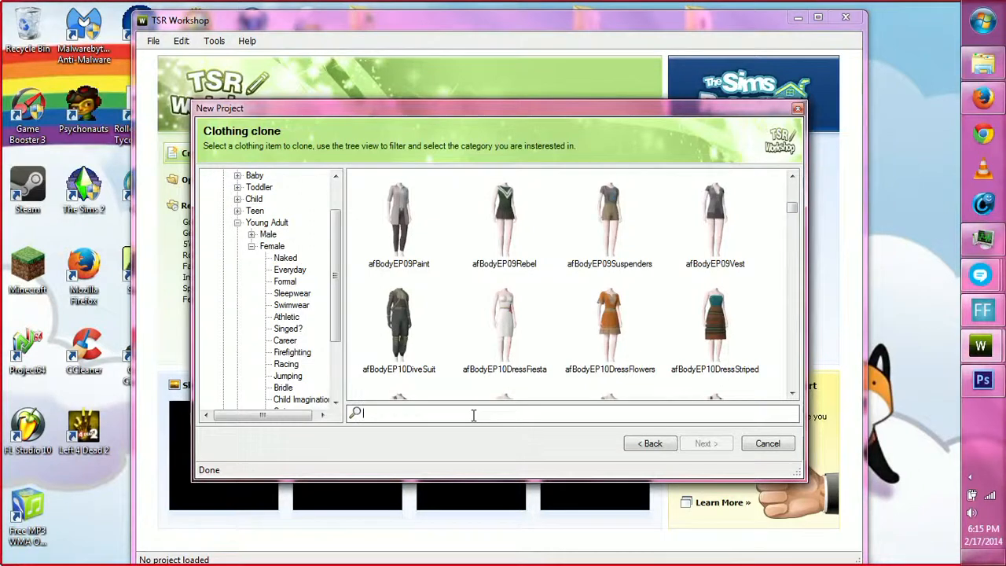
Step: Search the clothing items for "top" and choose afTopSweater_vNeck as the young adult female item to clone
type("top")
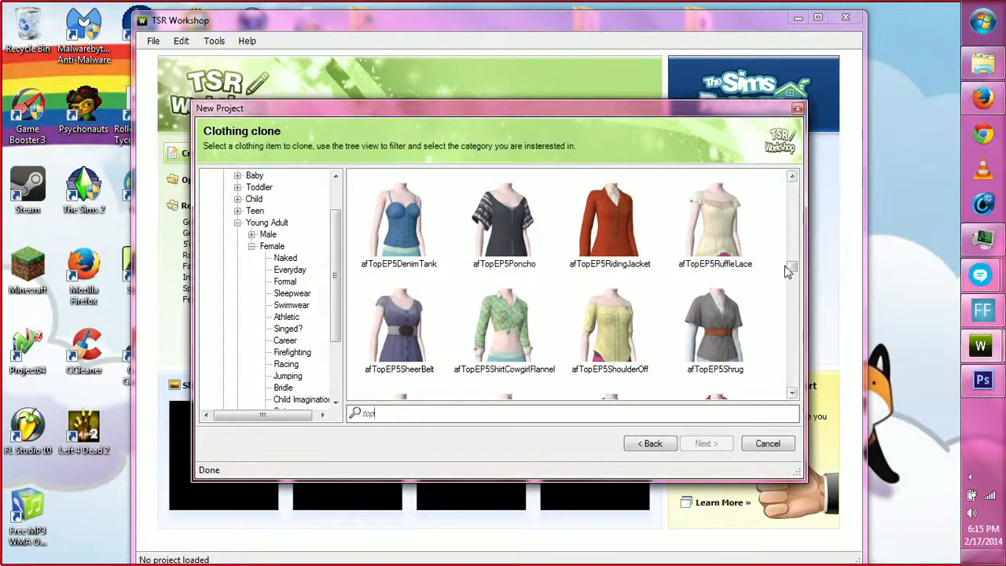
left_click_drag(792, 268, 800, 378)
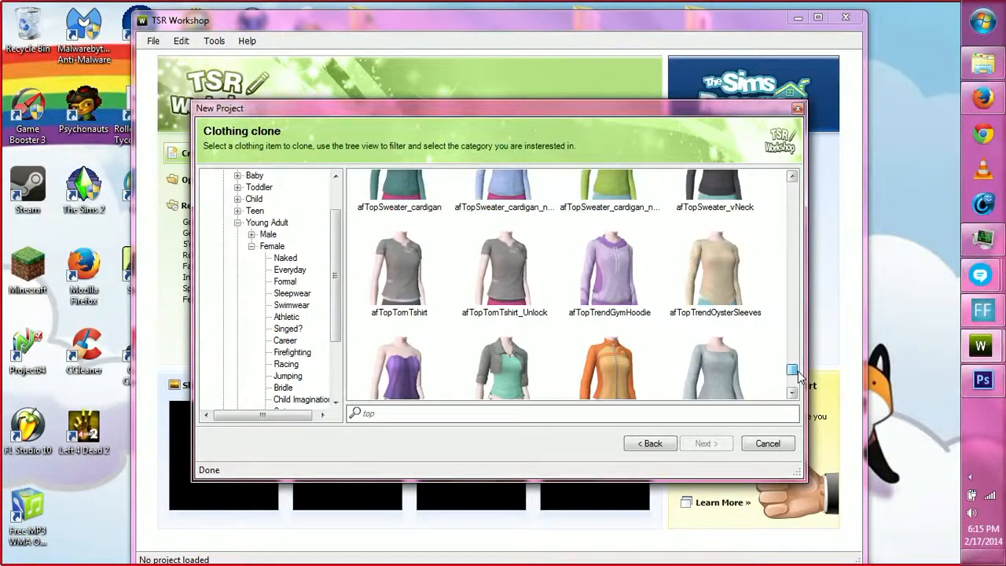
left_click_drag(797, 371, 796, 364)
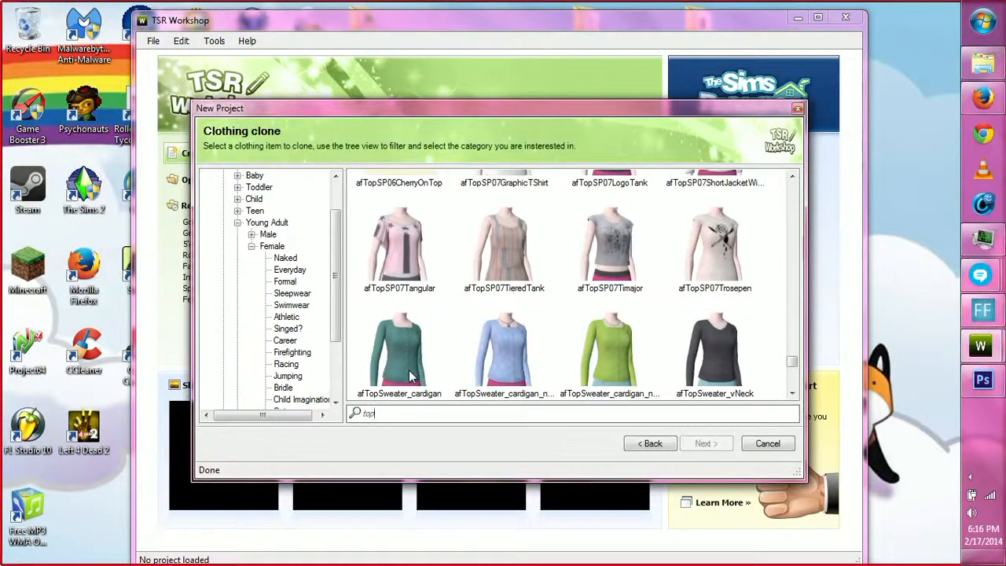
left_click(724, 355)
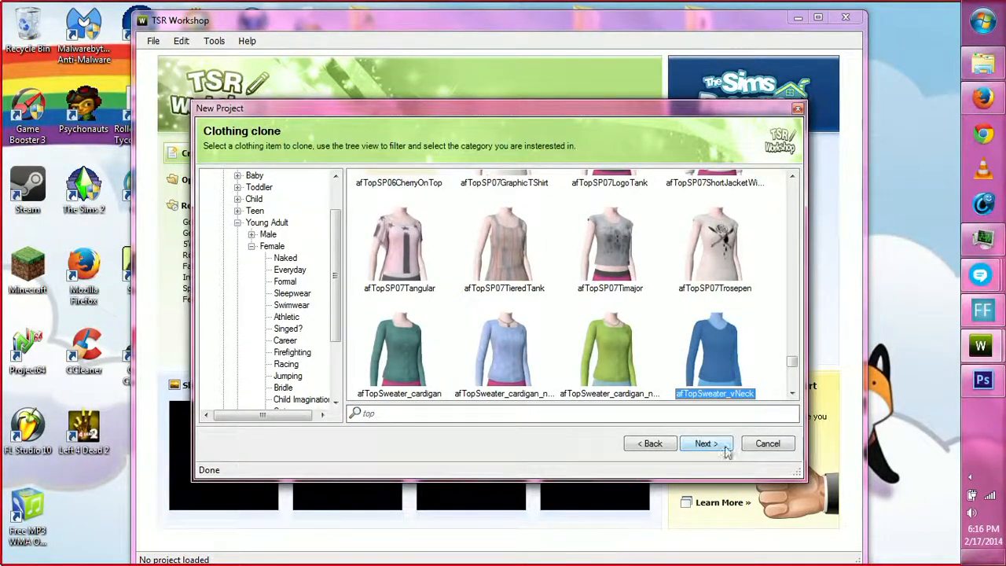
left_click(708, 443)
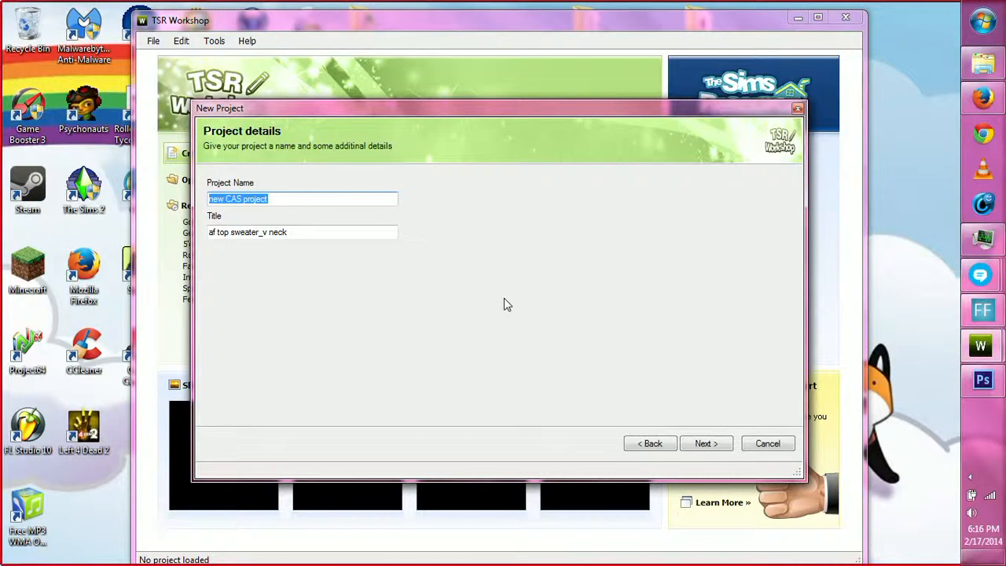
type("C")
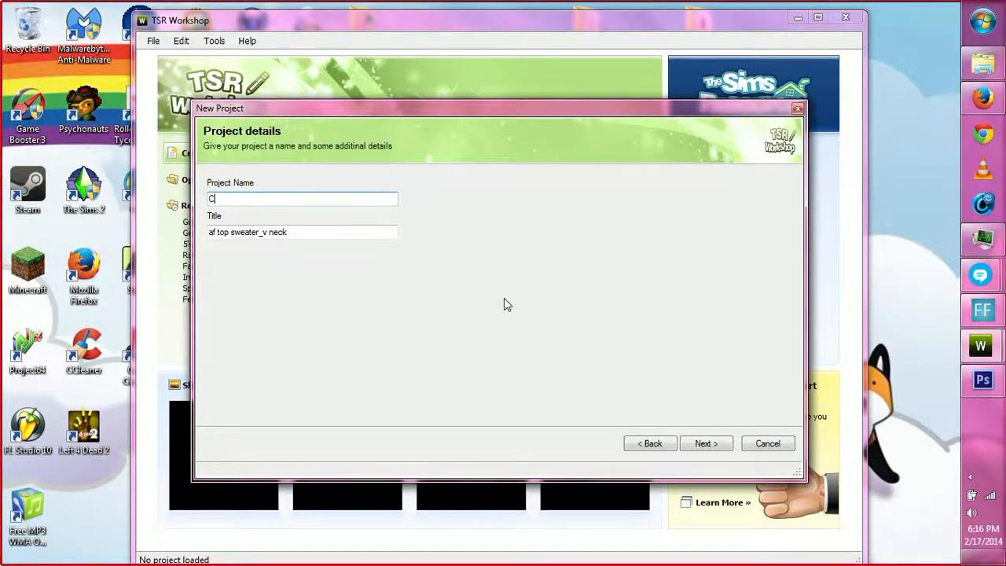
type("asualcool")
key("BackSpace")
key("BackSpace")
key("BackSpace")
key("BackSpace")
key("BackSpace")
key("BackSpace")
key("BackSpace")
key("BackSpace")
key("BackSpace")
key("BackSpace")
Step: Dismiss the FFsplit error message and check the recording window before returning to the project details
key("super")
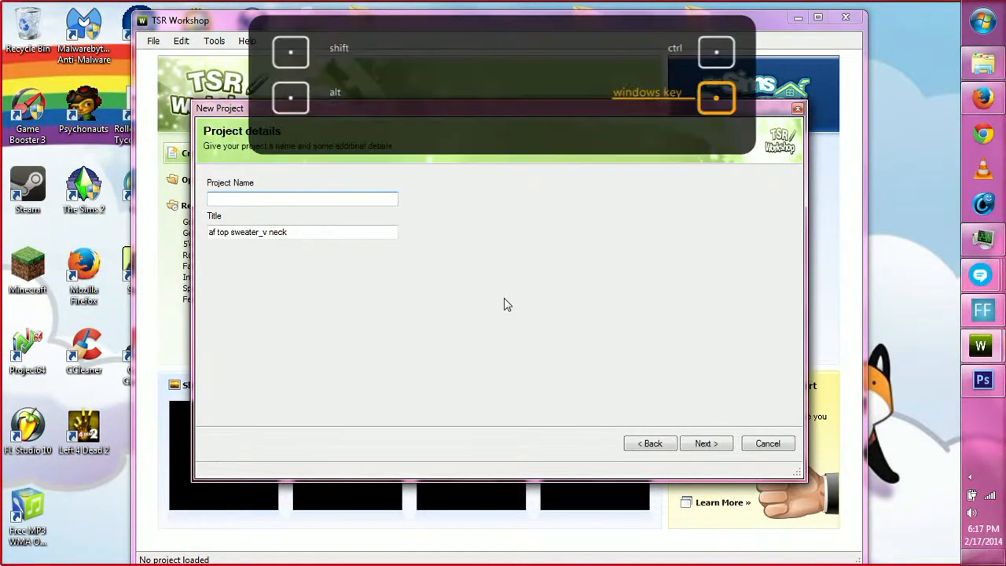
left_click(296, 233)
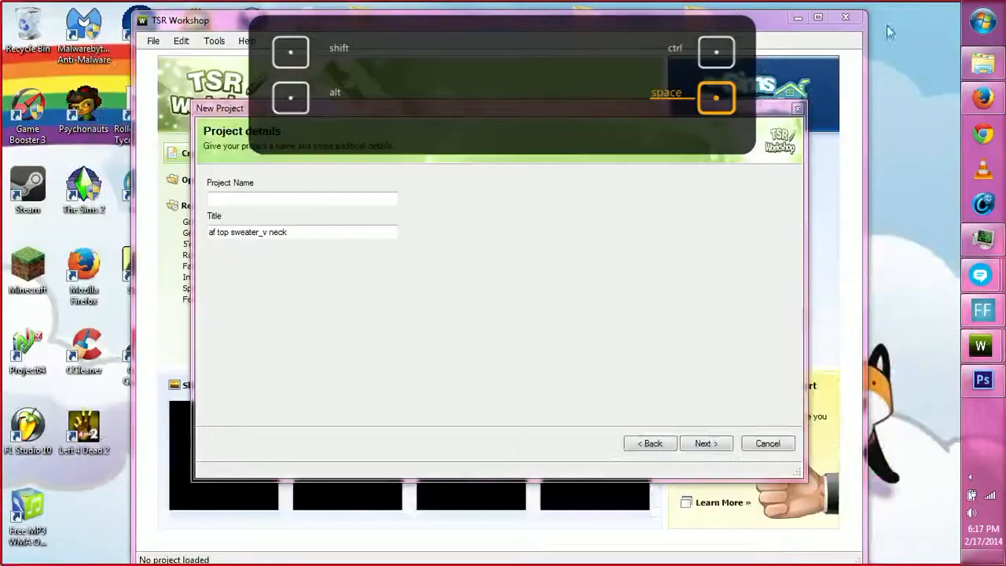
left_click(553, 338)
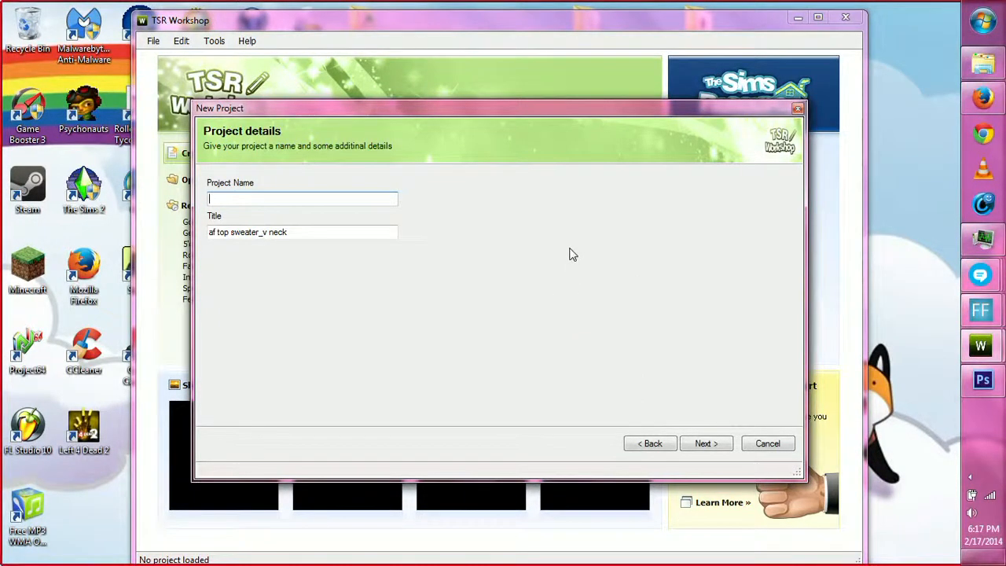
left_click(989, 312)
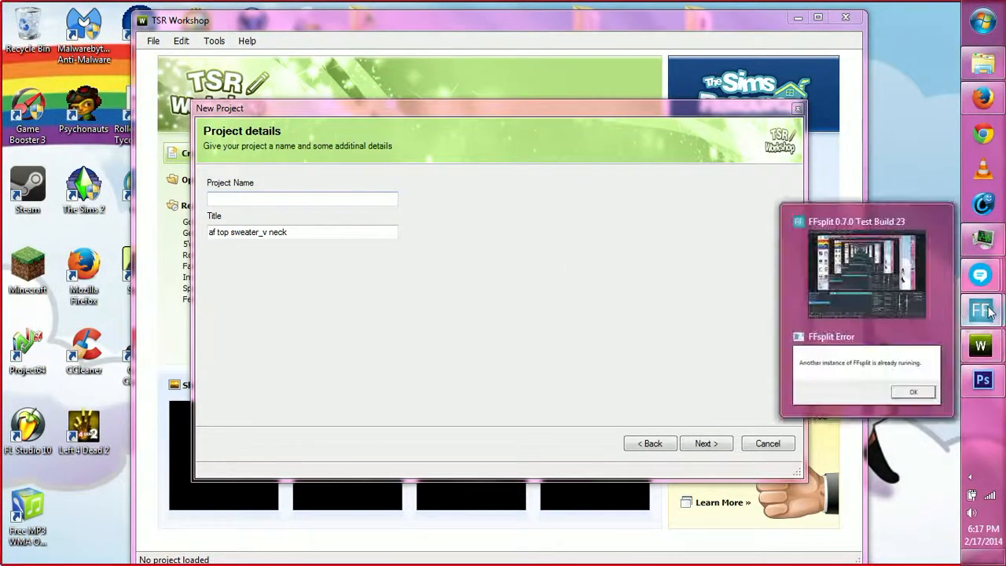
left_click(865, 372)
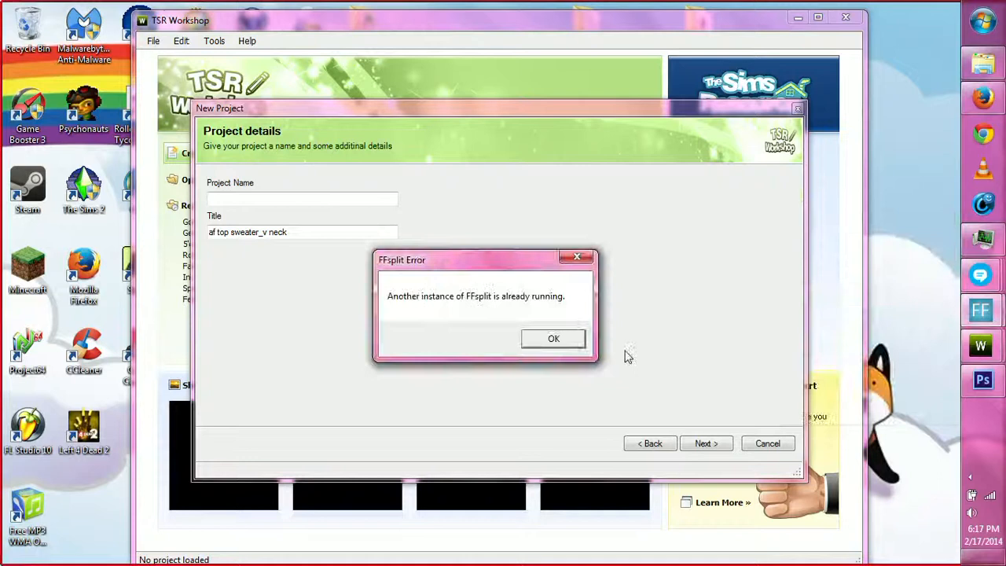
left_click(553, 340)
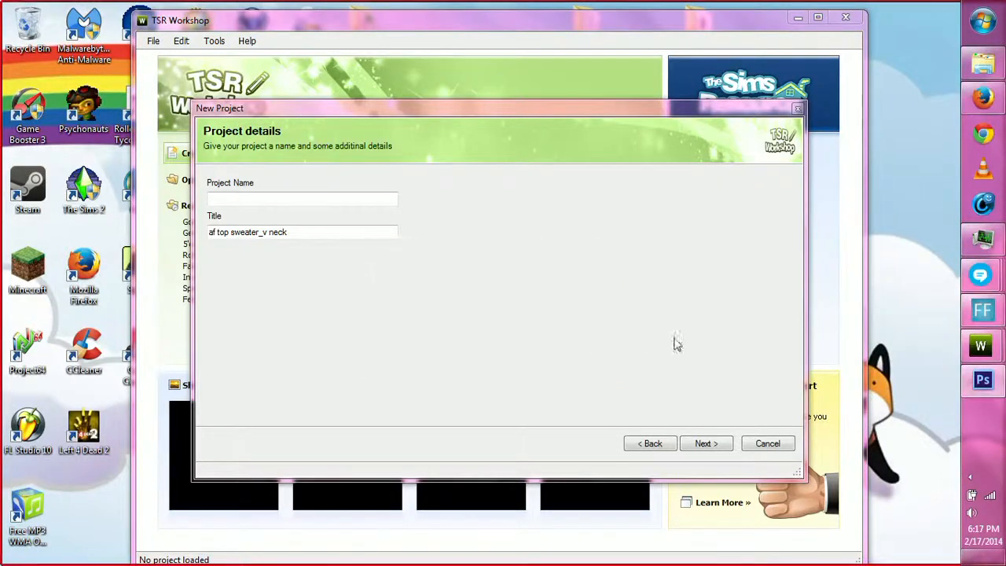
left_click(989, 312)
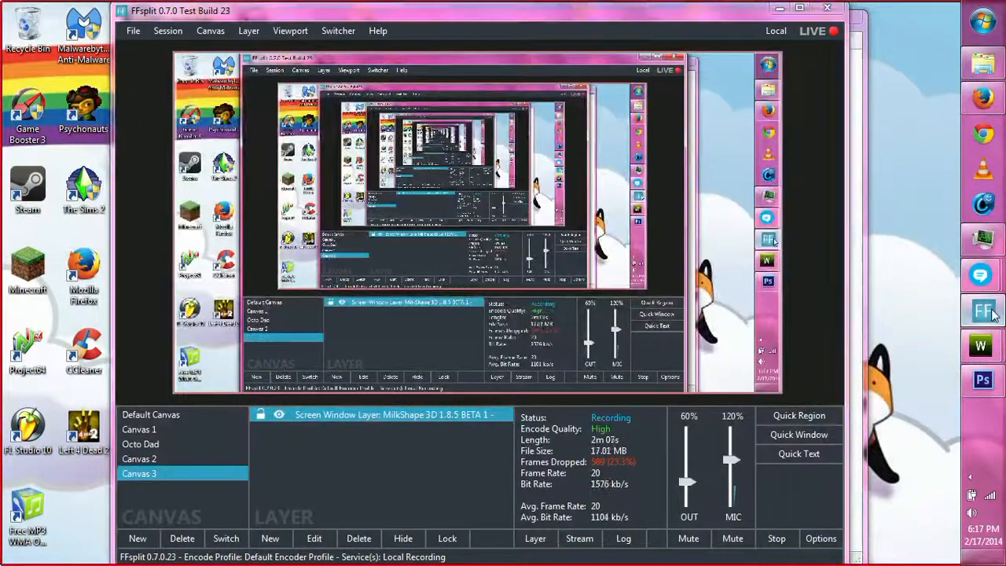
left_click(989, 312)
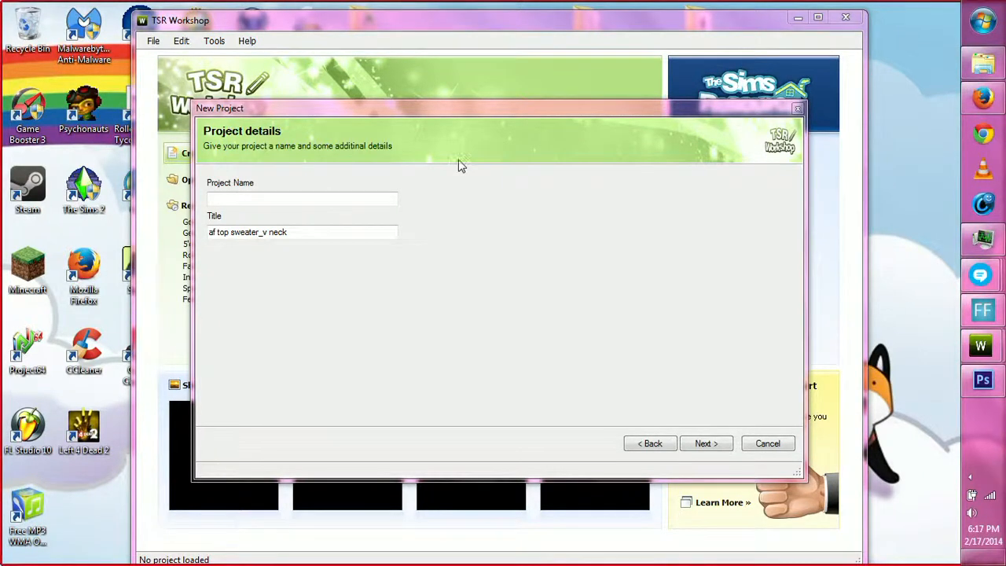
Step: Clear the default title and enter VestedFrock as the project name
left_click(313, 200)
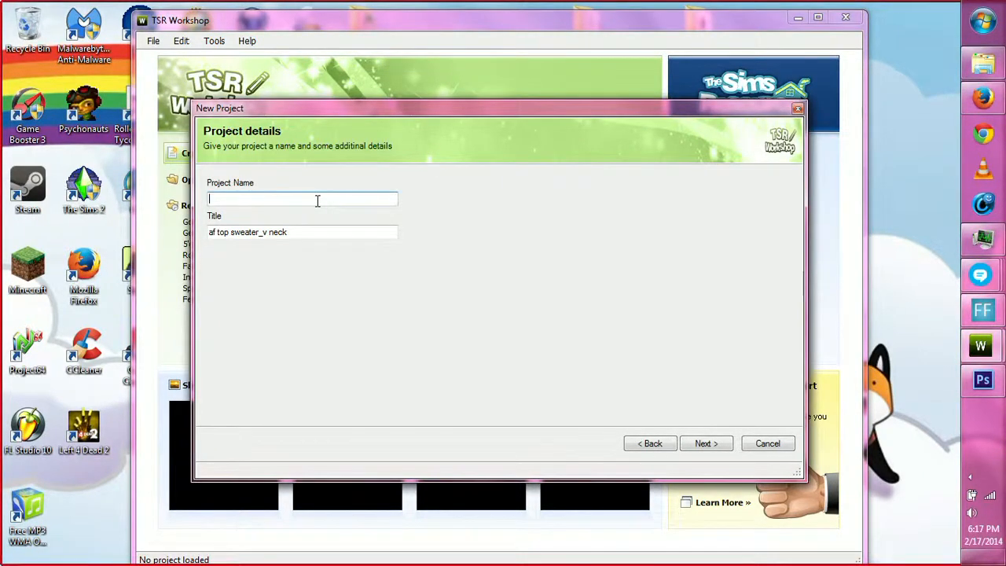
left_click_drag(325, 231, 191, 238)
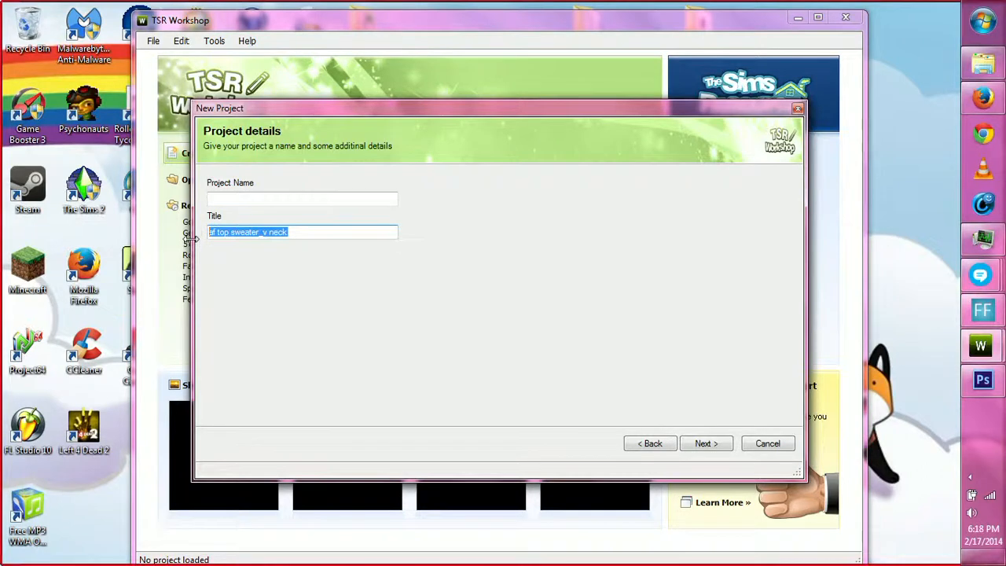
key("BackSpace")
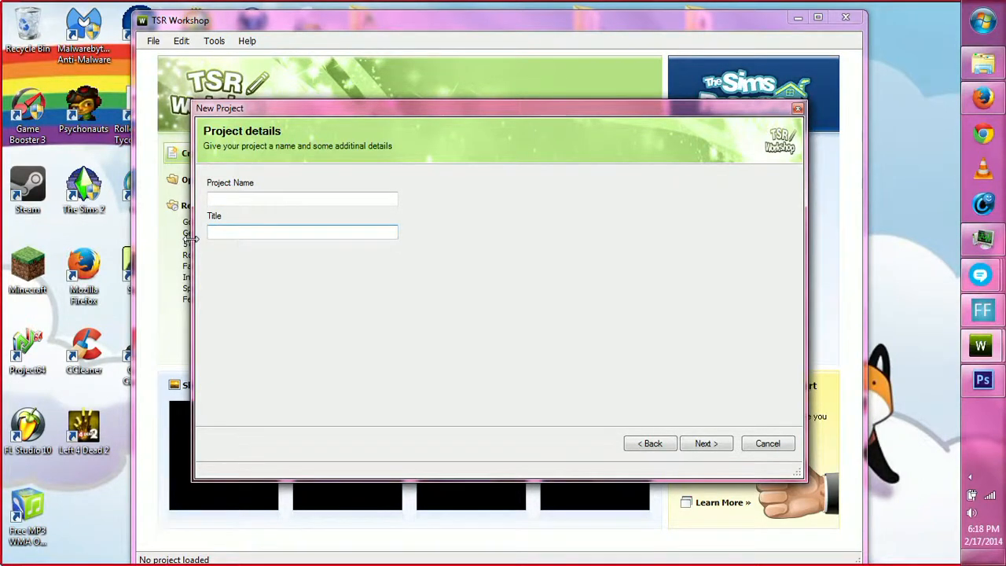
left_click(233, 200)
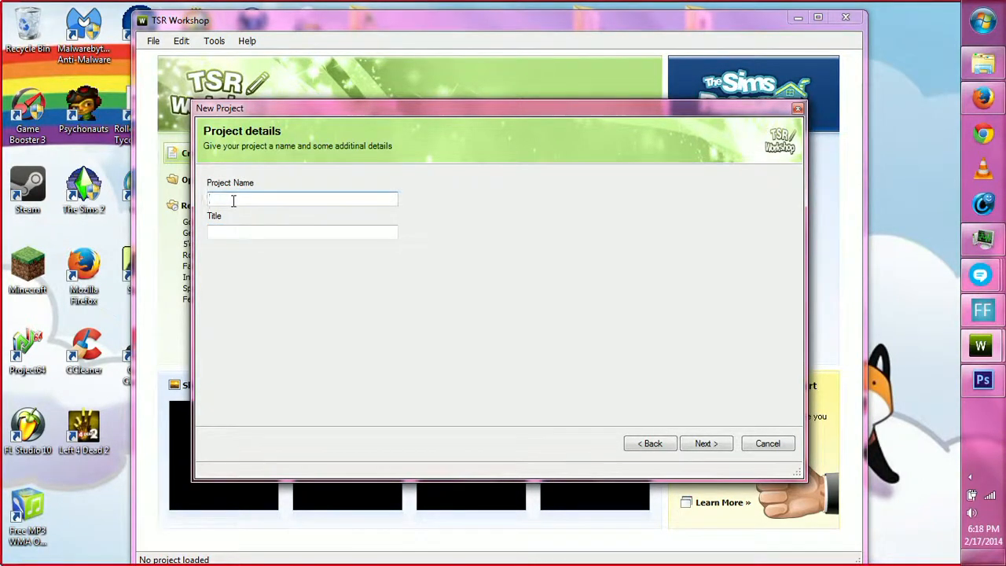
type("Vestedrock")
key("Left")
key("Left")
key("Left")
key("BackSpace")
type("Fr")
Step: Set the title to VestedFrock and finish creating the new clothing project
left_click(245, 232)
type("VestedF")
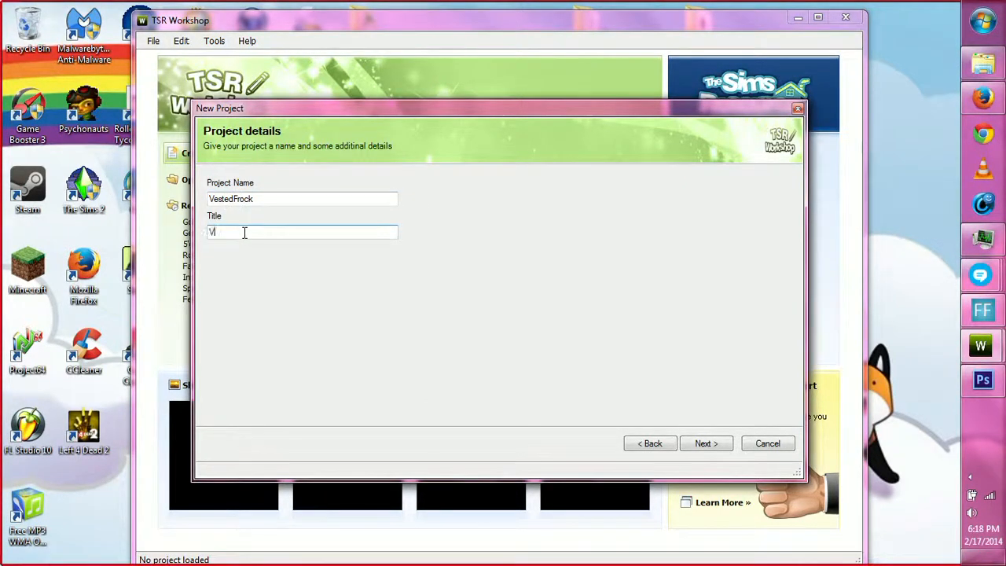
type("rock")
left_click(706, 446)
left_click(768, 448)
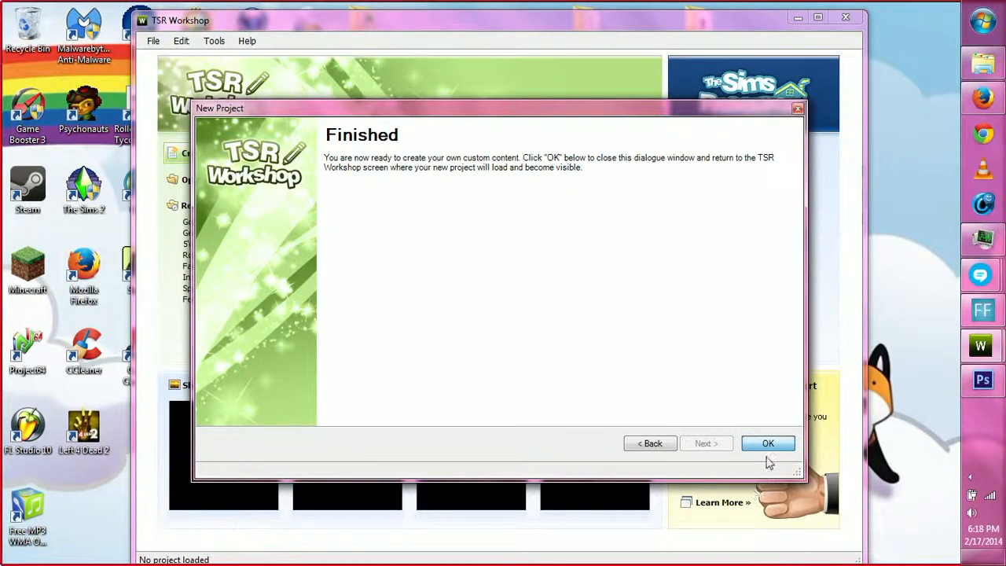
left_click(769, 443)
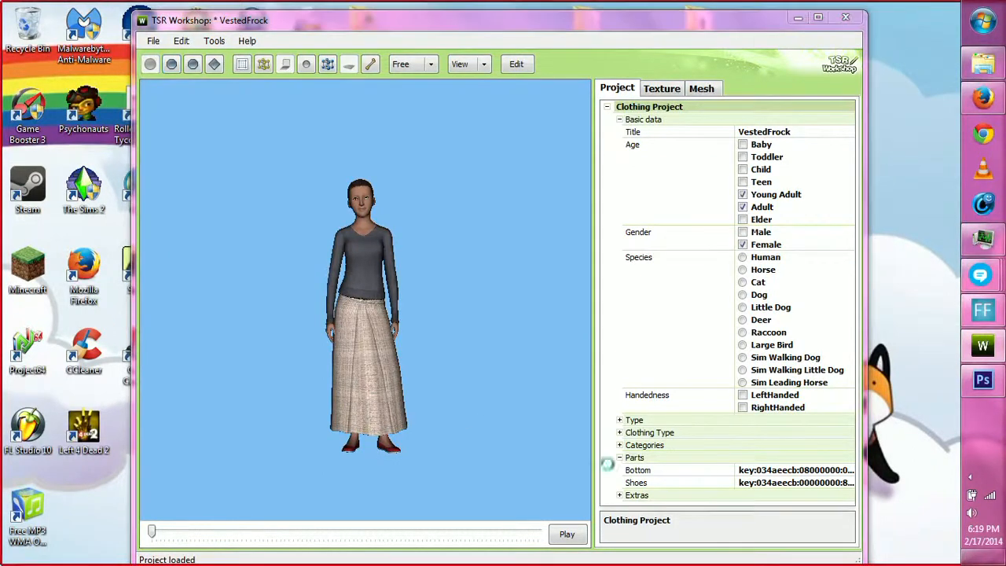
Step: Save the project as VestedFrock in the Ripped top folder under Documents, Workshop
key("ctrl+s")
left_click(202, 142)
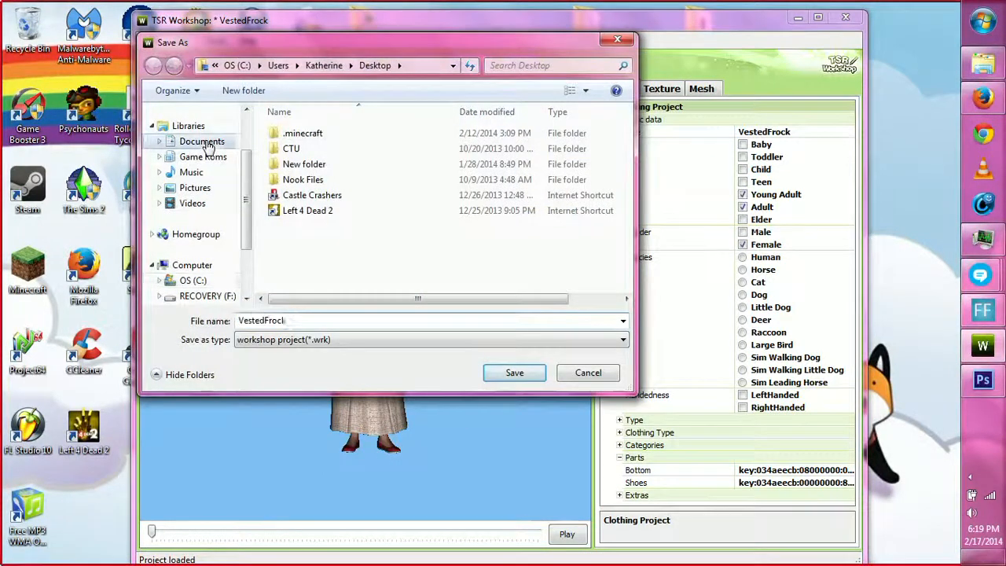
double_click(299, 168)
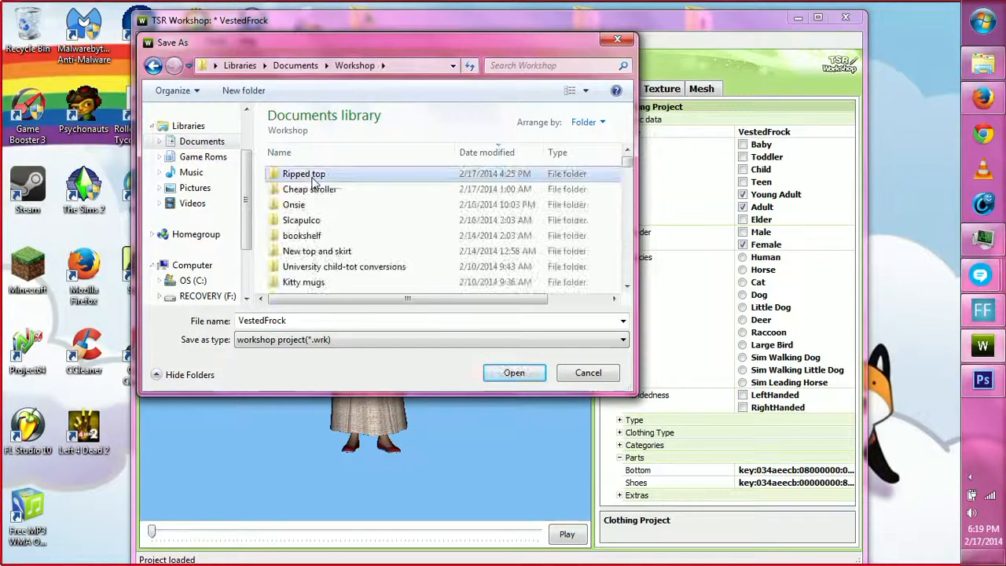
double_click(295, 167)
left_click(514, 372)
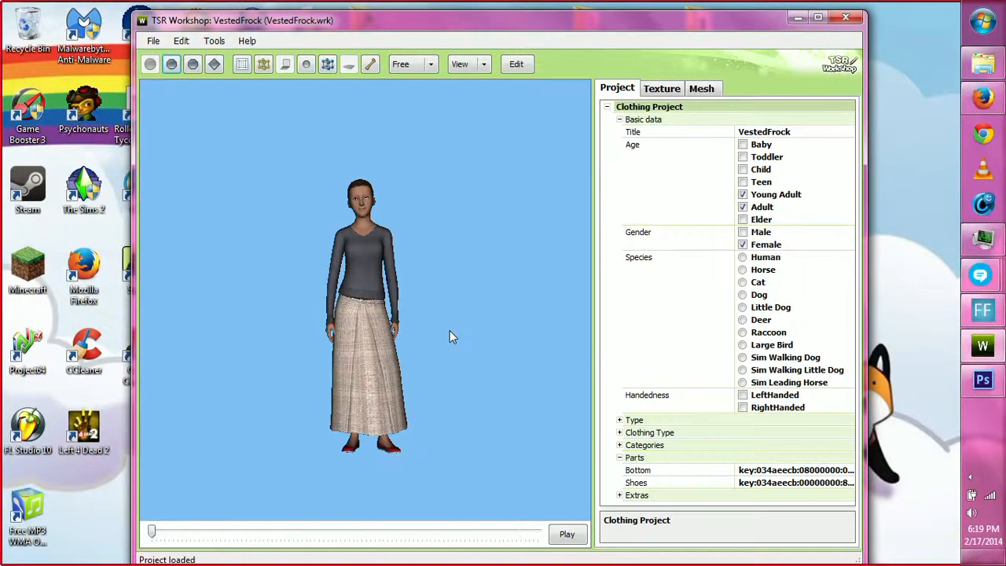
Step: Import edited top morphed.wso as the high level of detail mesh and update the bounding box values automatically
left_click_drag(470, 359, 415, 322)
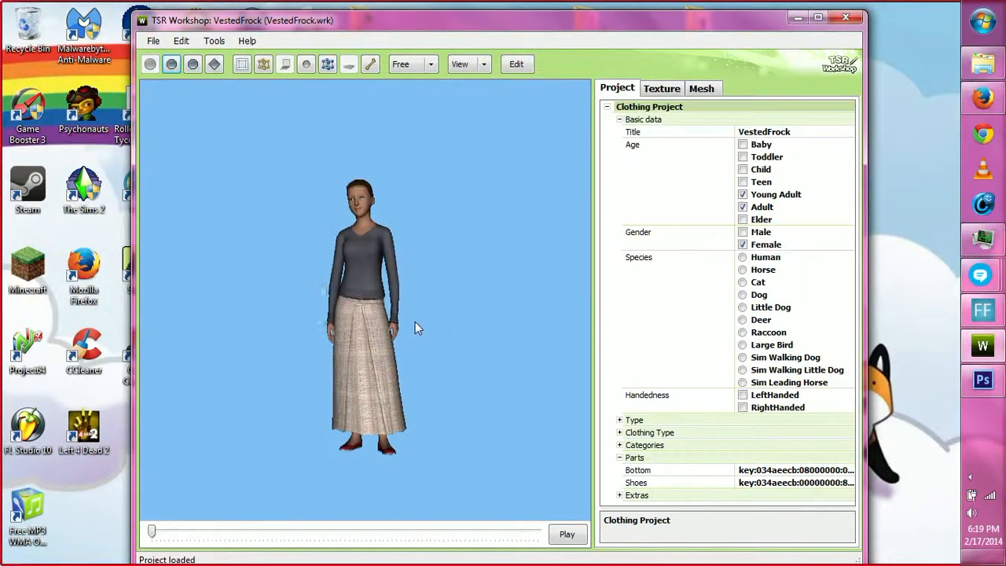
scroll(401, 276, "up", 2)
scroll(401, 276, "up", 1)
left_click(708, 89)
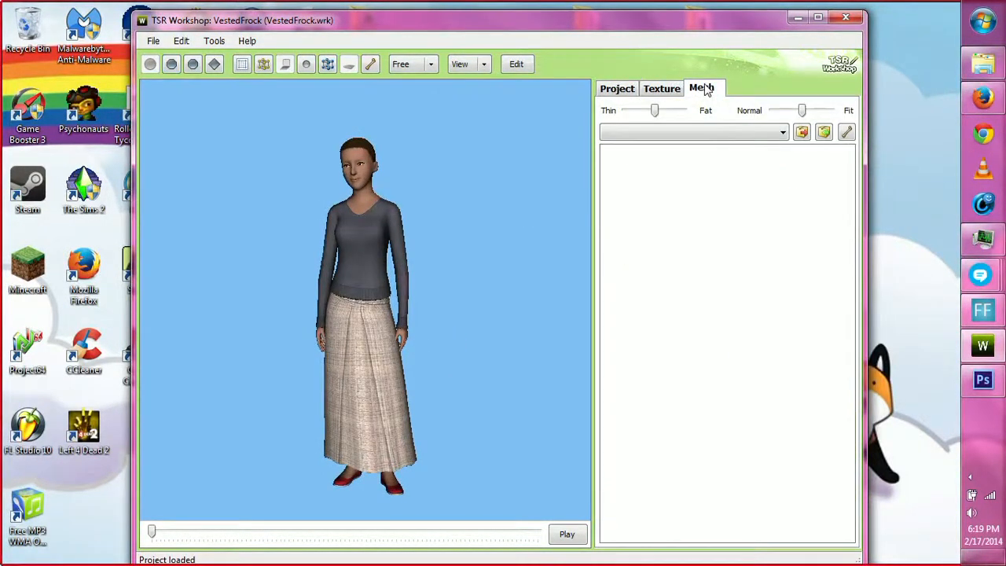
left_click(683, 133)
left_click(687, 146)
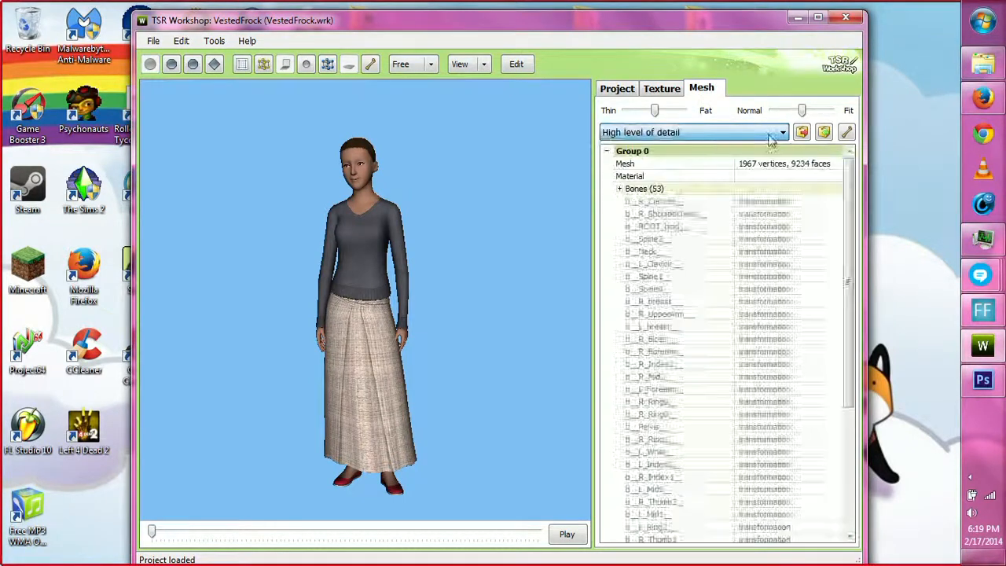
left_click(802, 132)
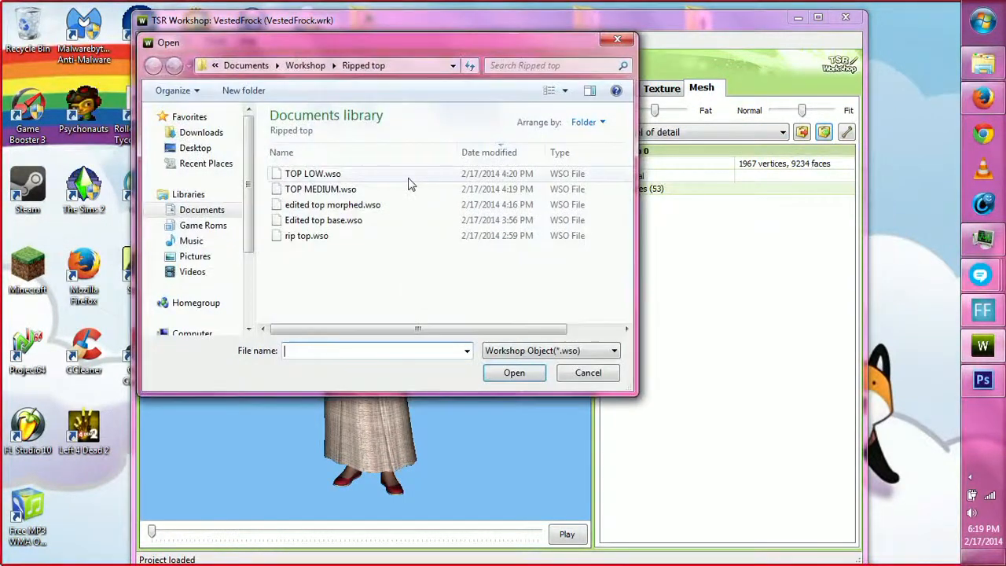
left_click(386, 211)
left_click(512, 373)
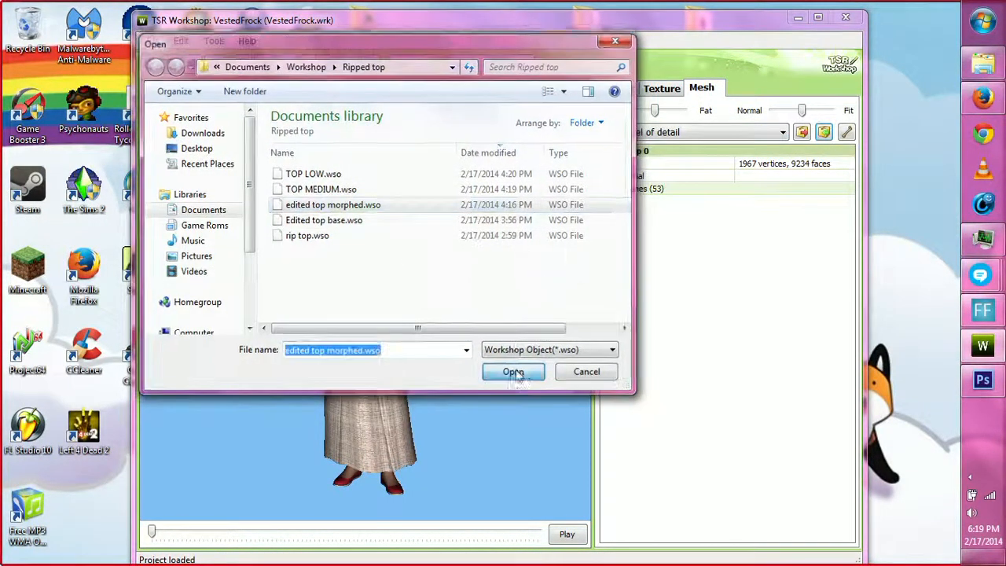
left_click(539, 349)
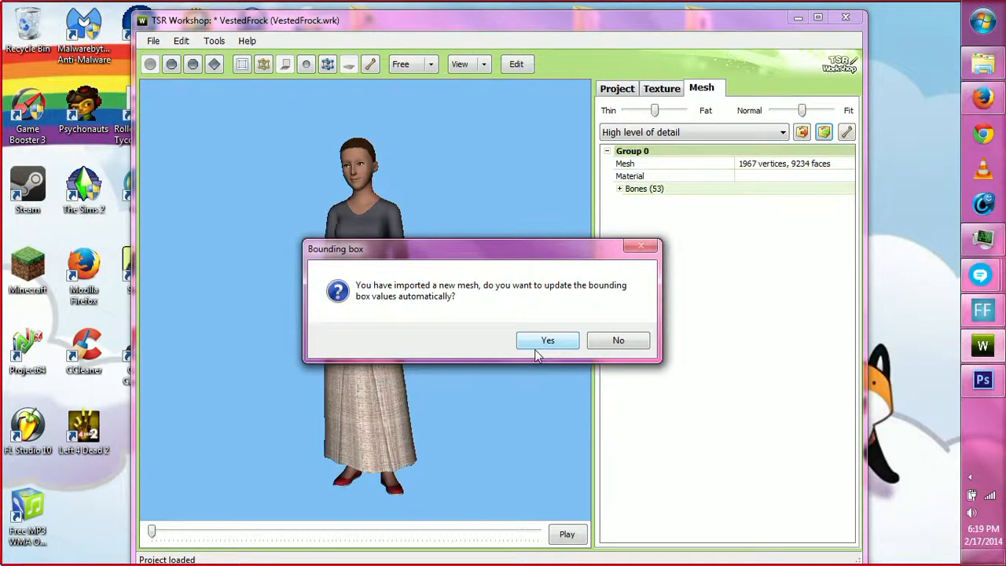
left_click(536, 339)
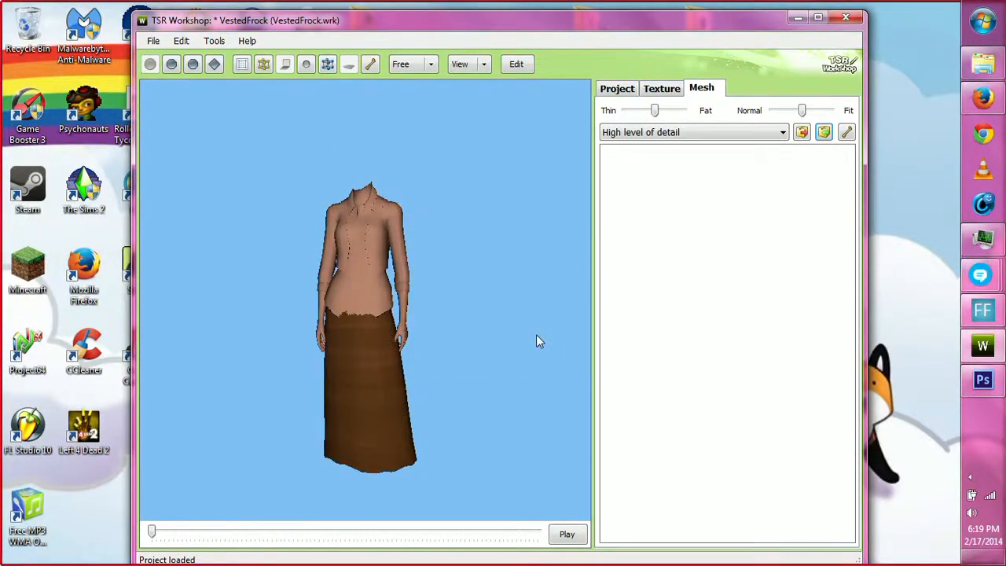
left_click(537, 339)
Step: Inspect the imported top on the model and save the project
left_click_drag(485, 383, 401, 348)
scroll(476, 358, "up", 3)
scroll(452, 305, "down", 2)
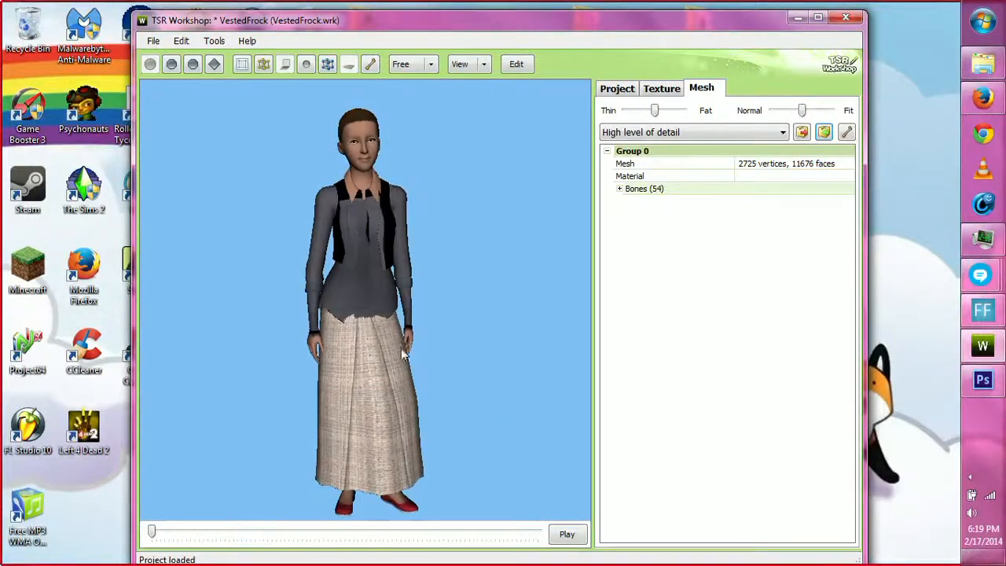
key("ctrl+s")
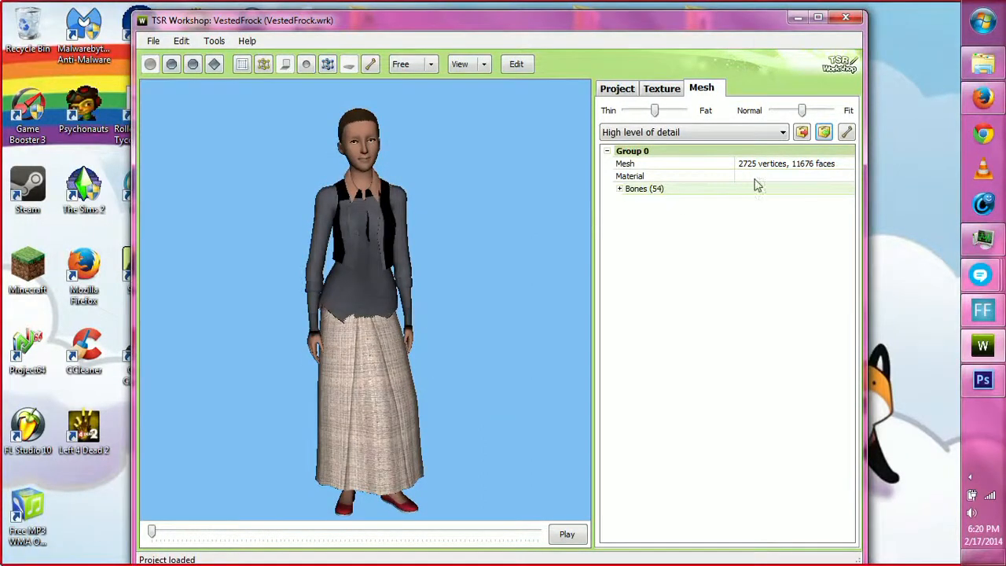
Step: Import TOP MEDIUM.wso as the medium level of detail mesh, letting the vertex data be optimized
left_click(774, 132)
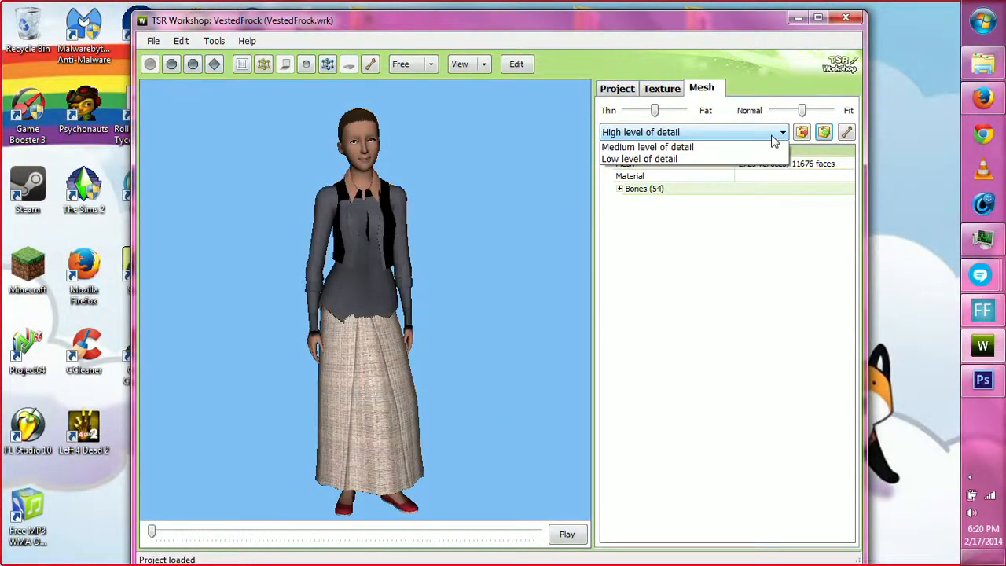
left_click(771, 156)
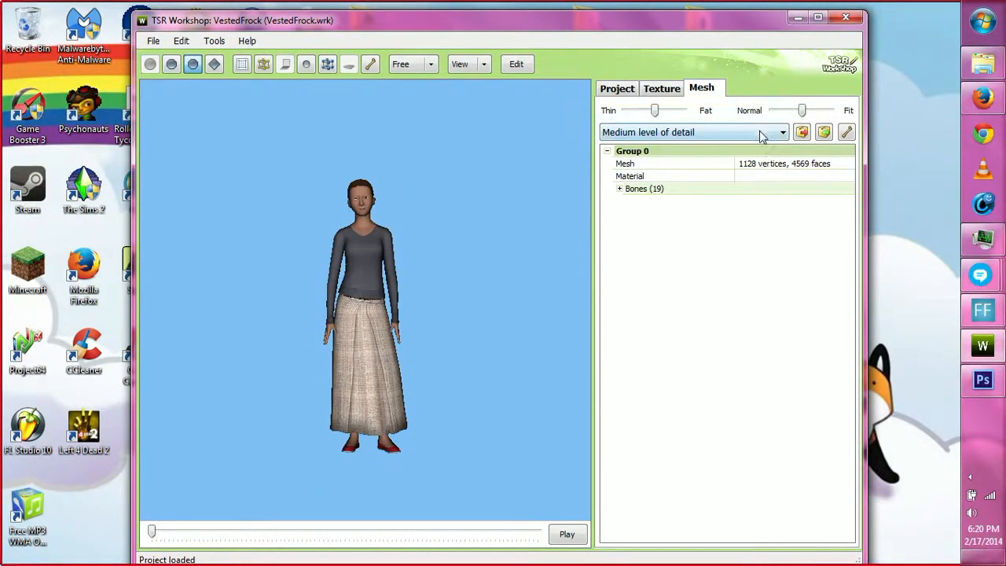
left_click(761, 134)
left_click(799, 299)
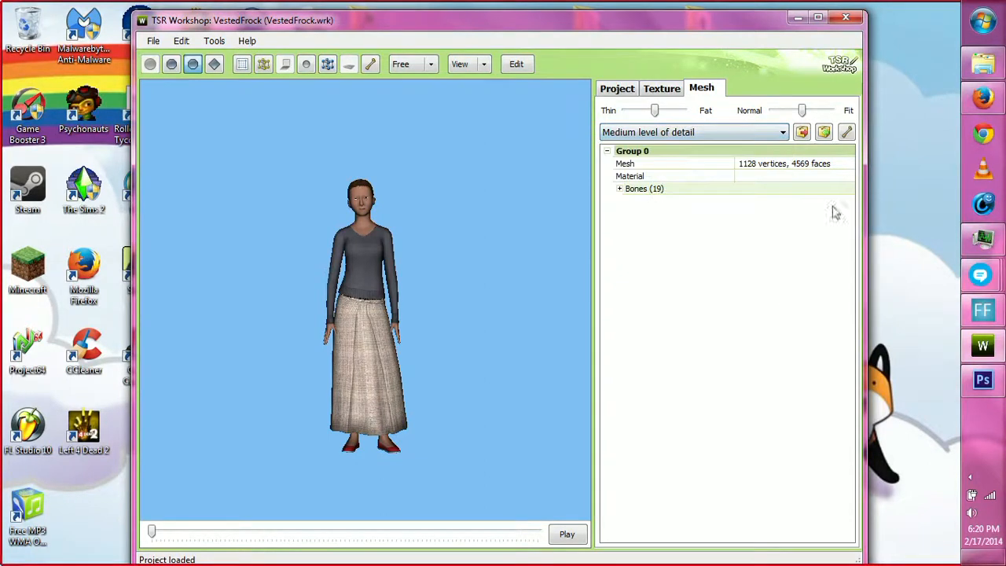
left_click(823, 132)
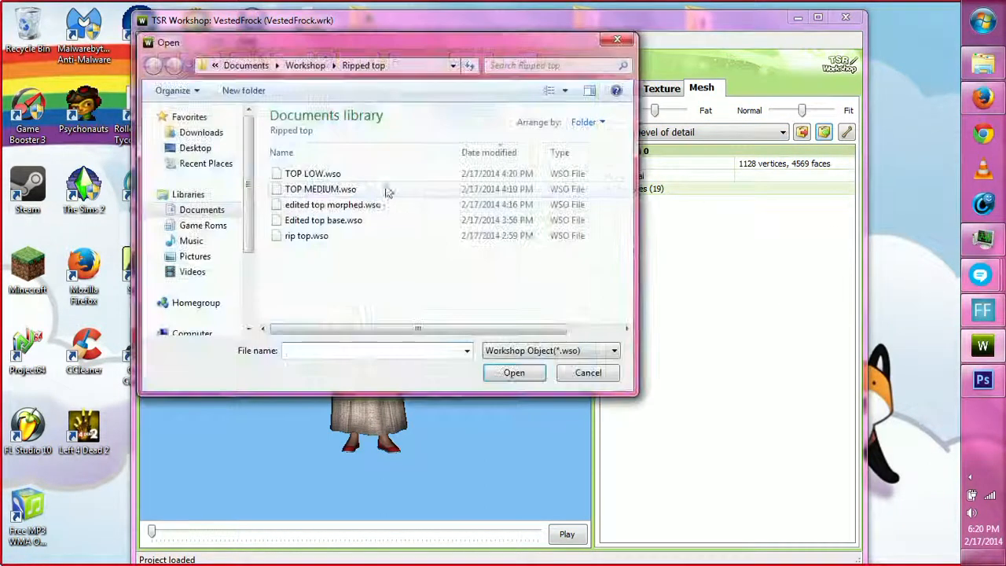
left_click(385, 189)
left_click(510, 375)
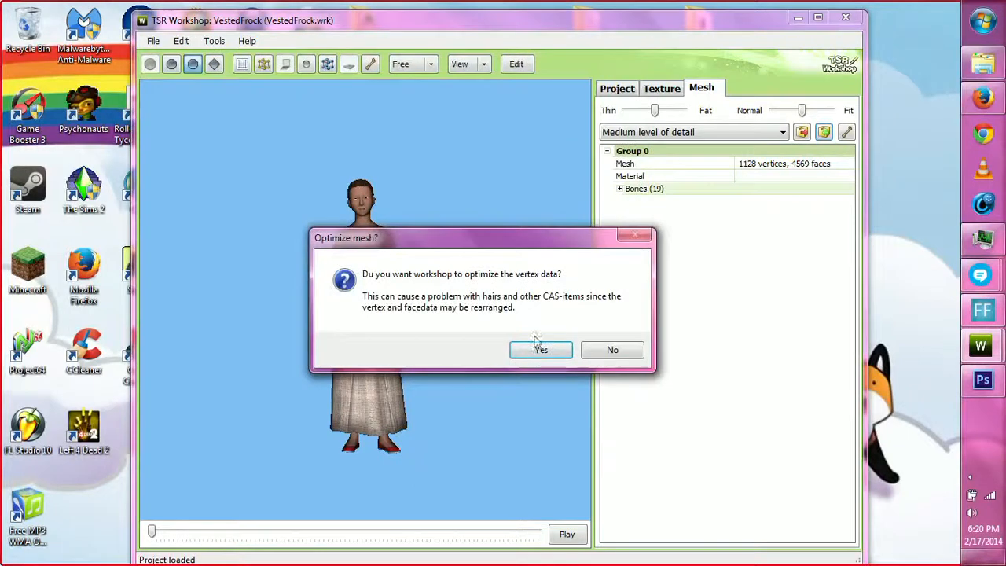
left_click(534, 352)
left_click(533, 351)
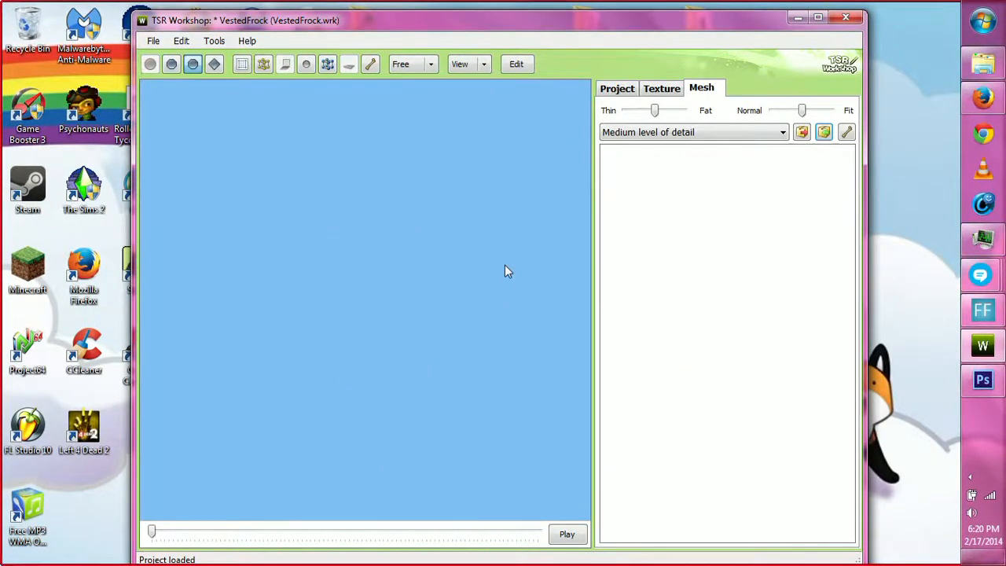
left_click(515, 339)
Step: Assign bones to the medium level of detail mesh using edited top morphed.wso as the reference, and save the project
right_click_drag(478, 310, 447, 179)
left_click_drag(447, 179, 313, 270)
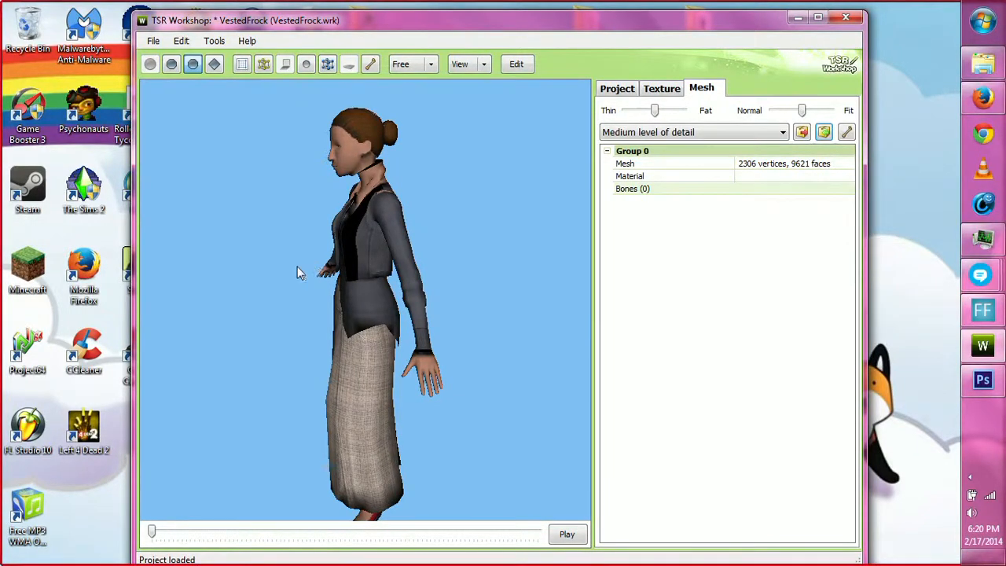
left_click_drag(297, 268, 695, 248)
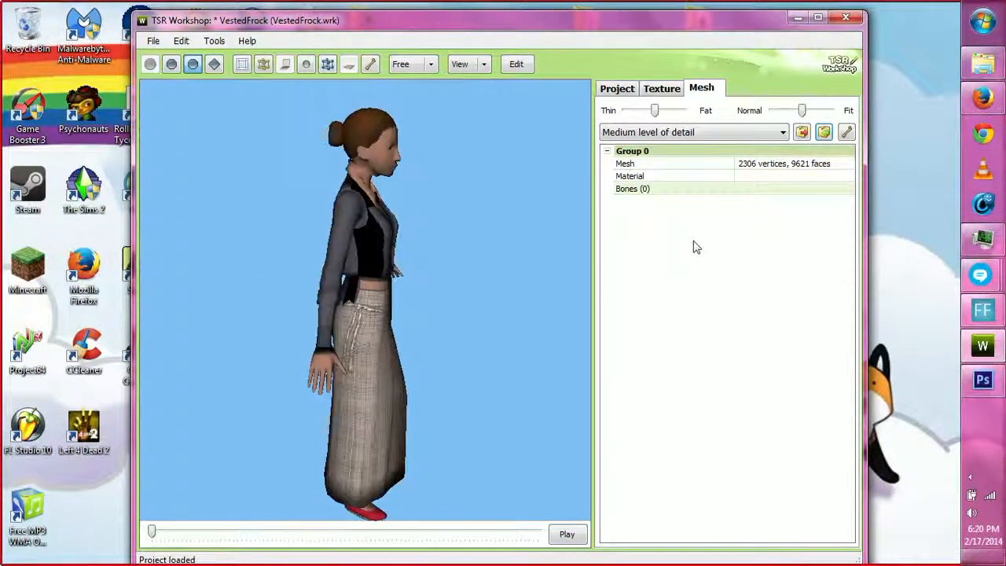
left_click(847, 132)
left_click(652, 166)
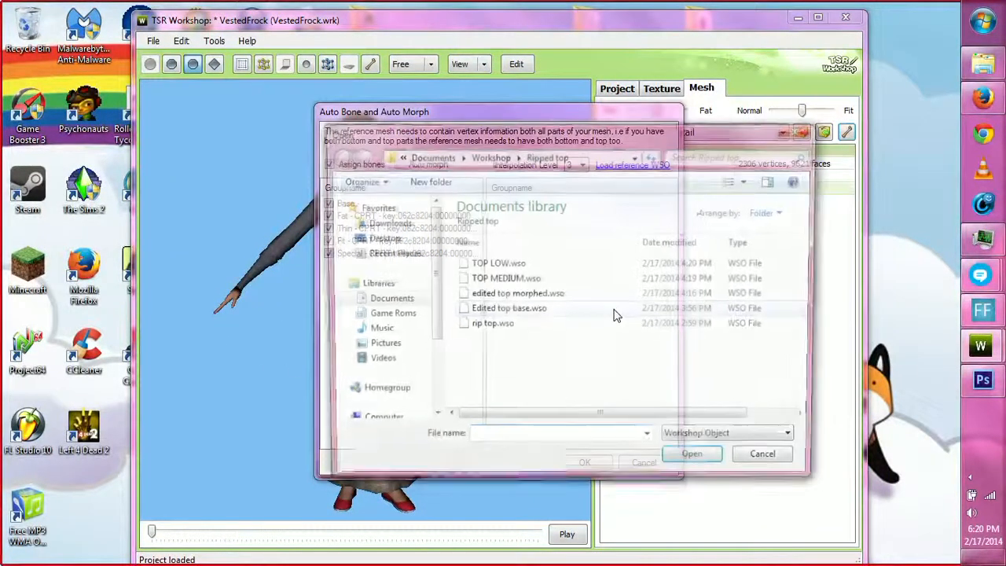
left_click(522, 294)
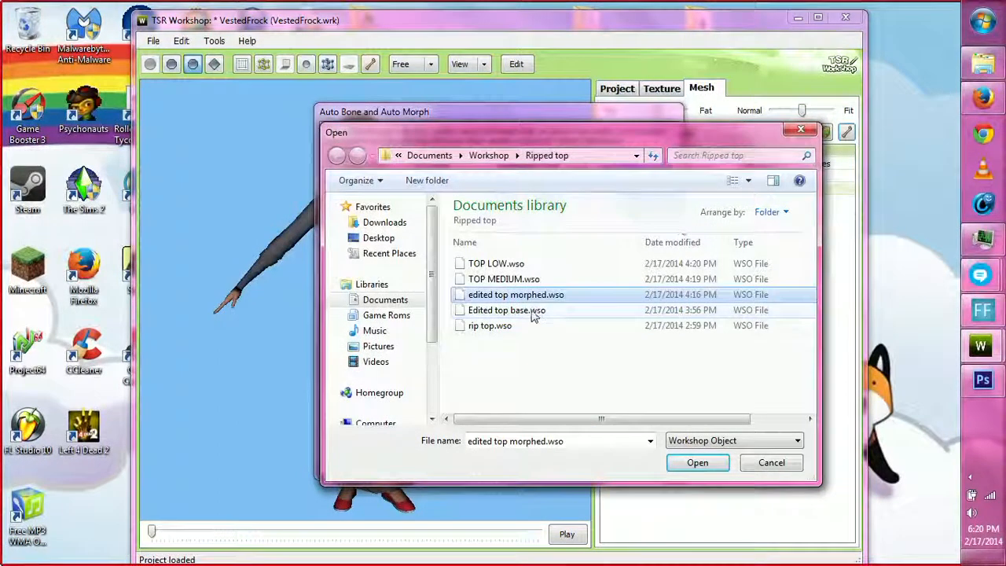
left_click(698, 462)
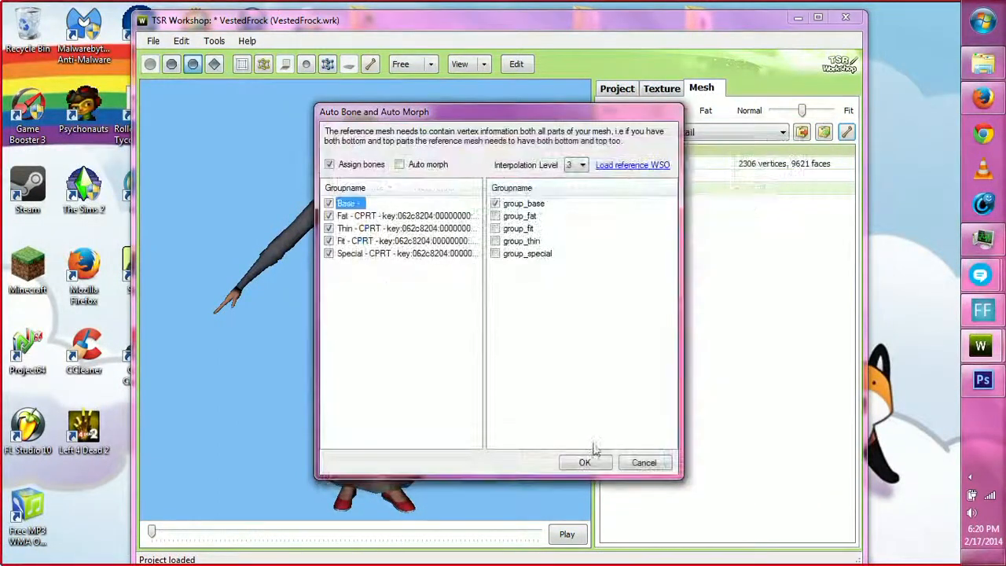
left_click(583, 462)
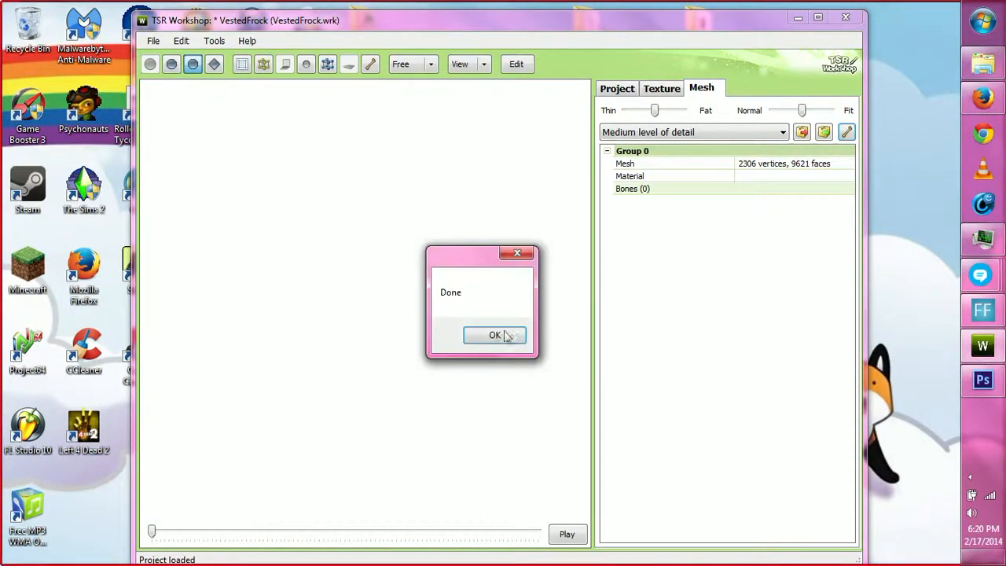
left_click(504, 336)
left_click_drag(534, 337, 695, 371)
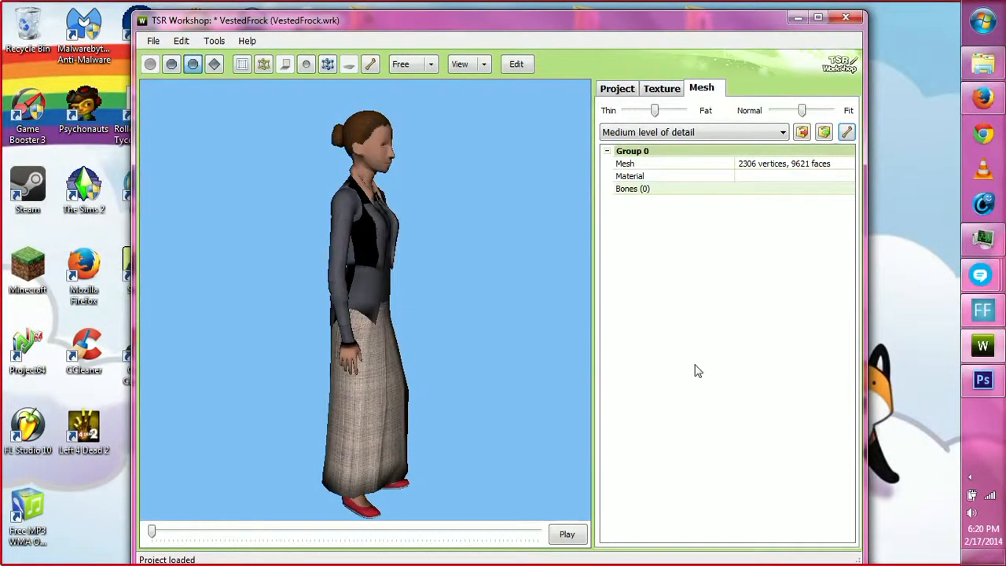
key("ctrl+s")
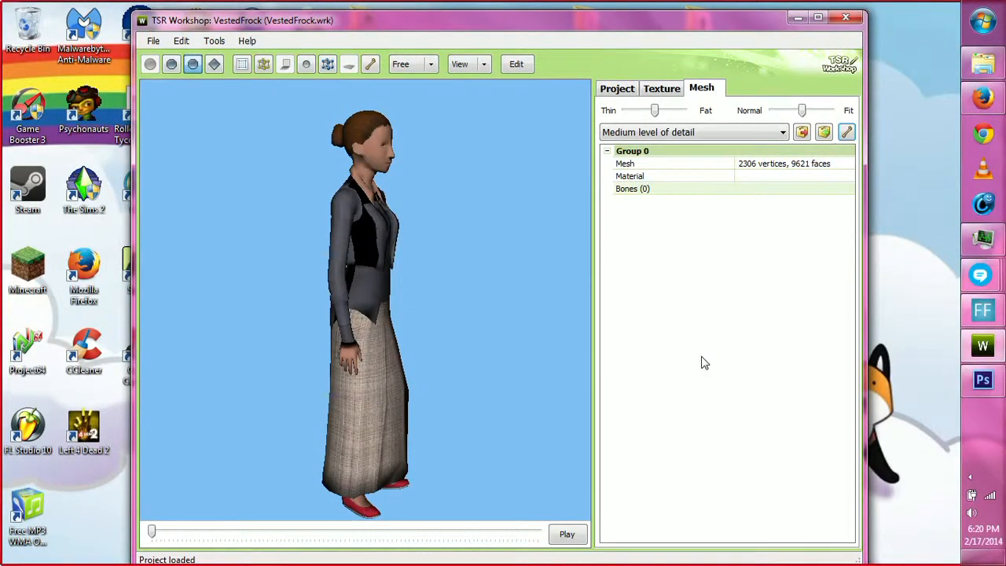
Step: Import TOP LOW.wso as the low level of detail mesh, letting the vertex data be optimized
left_click(746, 127)
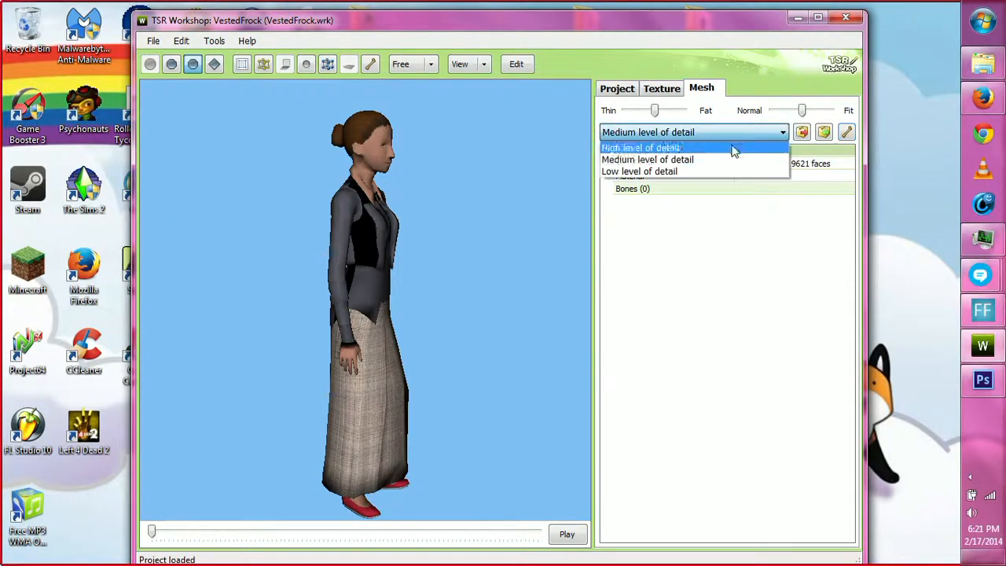
left_click(676, 173)
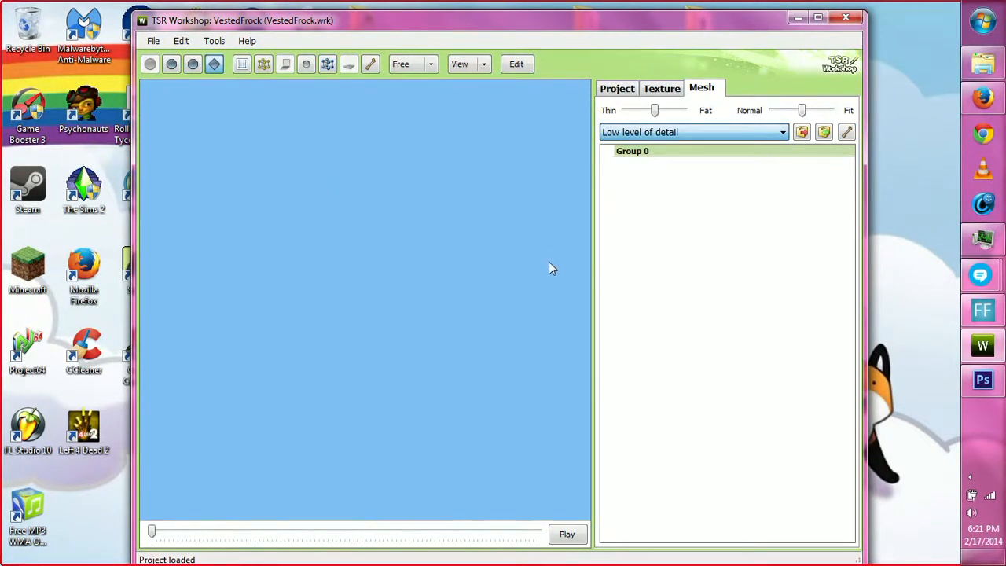
left_click_drag(512, 308, 455, 328)
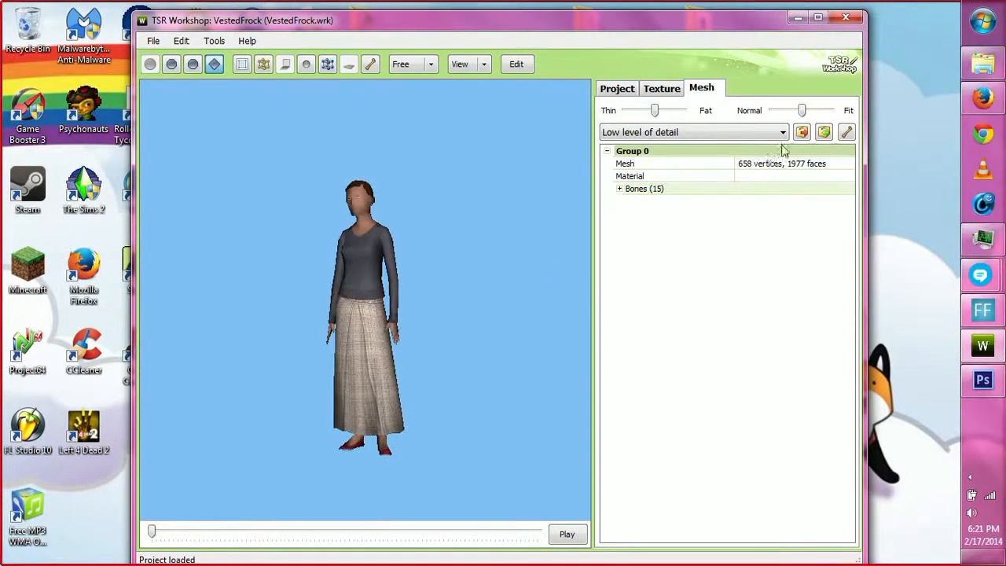
left_click(824, 132)
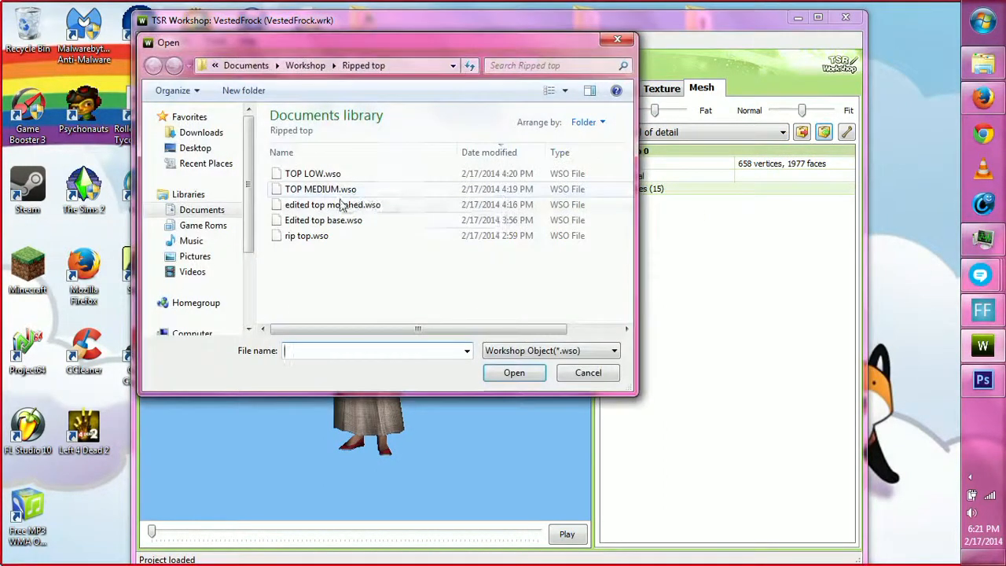
left_click(342, 179)
left_click(514, 373)
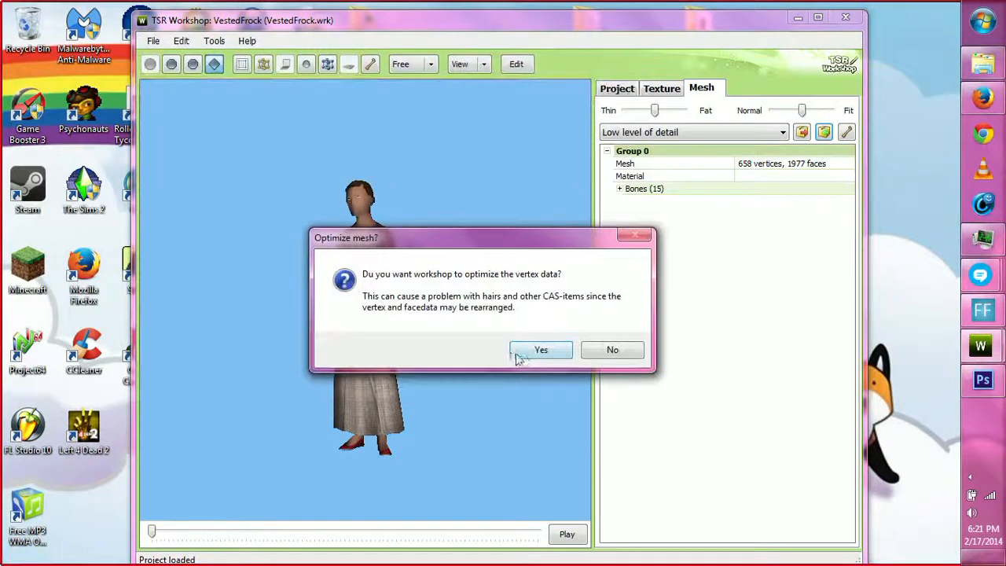
left_click(528, 352)
left_click(528, 349)
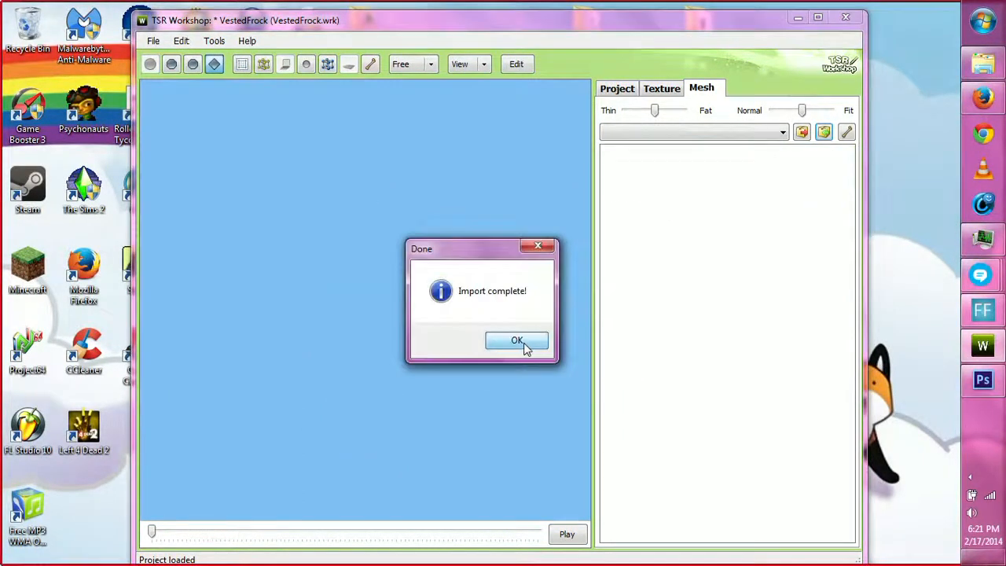
left_click(524, 345)
Step: Assign bones to the low level of detail mesh using edited top morphed.wso as the reference
left_click(846, 132)
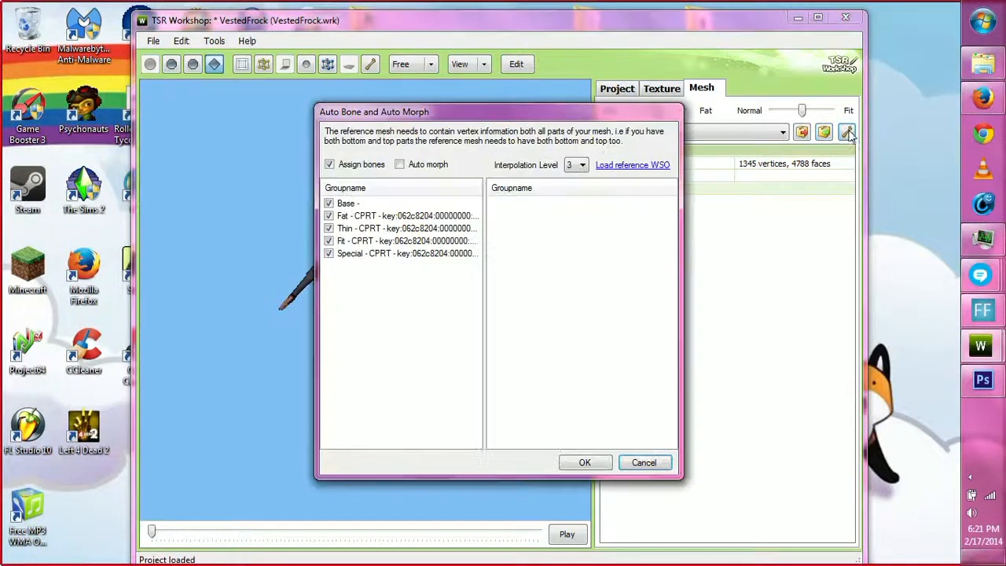
left_click(631, 167)
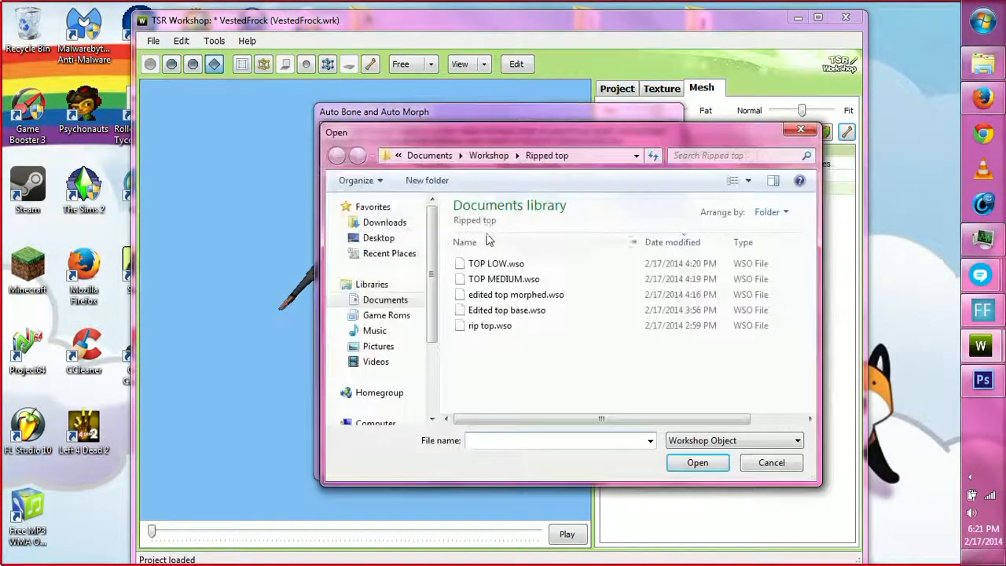
left_click(497, 264)
left_click(542, 295)
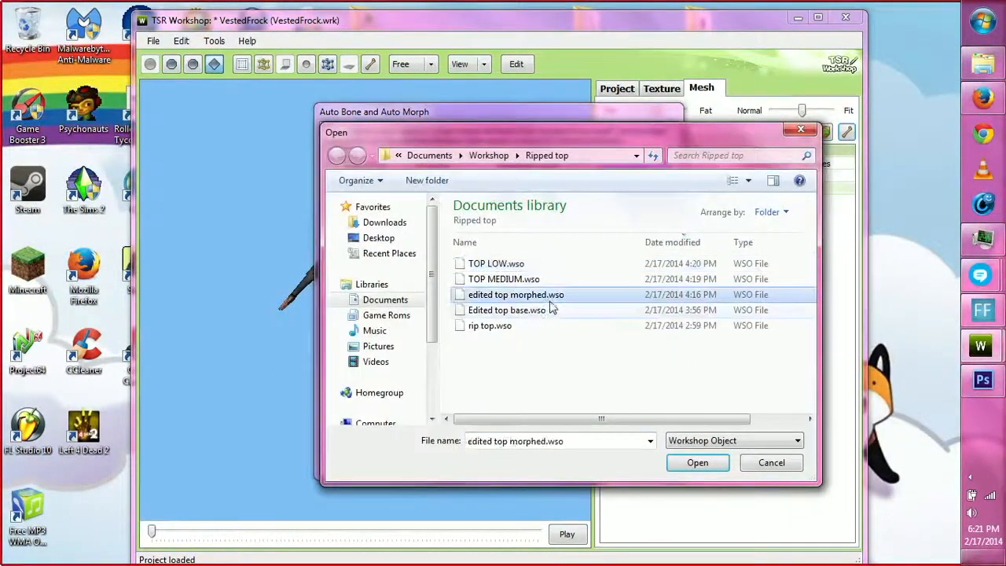
left_click(697, 462)
left_click(584, 463)
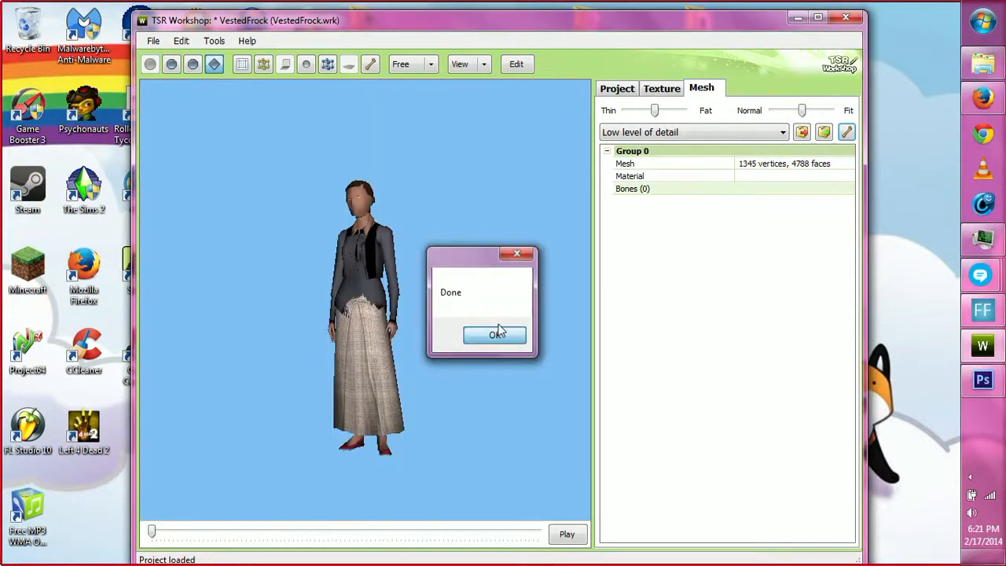
left_click(496, 334)
Step: Switch back to the high level of detail mesh and save the project
left_click(664, 132)
left_click(664, 145)
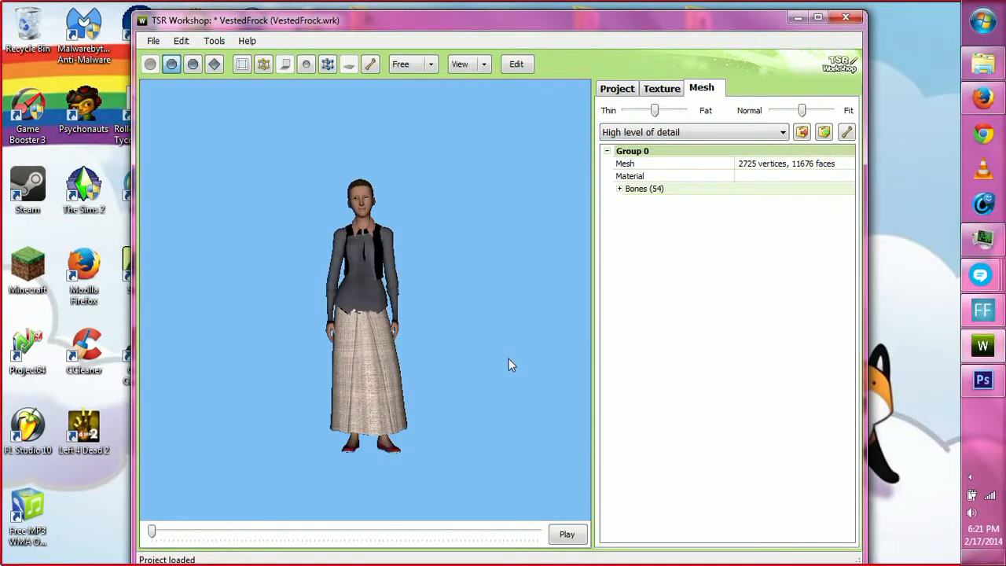
key("ctrl+s")
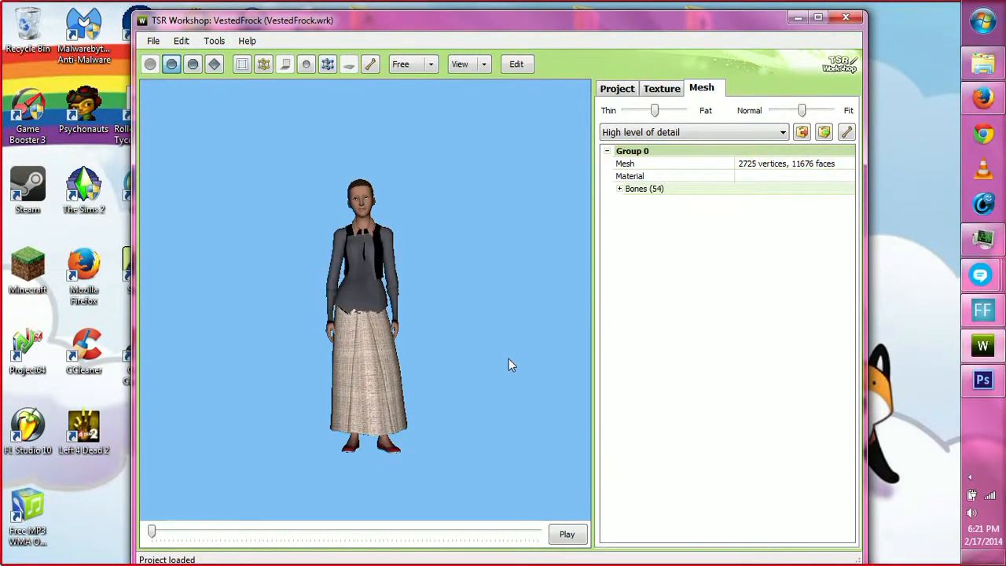
Step: In the high level of detail mesh's material, replace the alpha map with the TOP EDIT texture
scroll(431, 318, "up", 5)
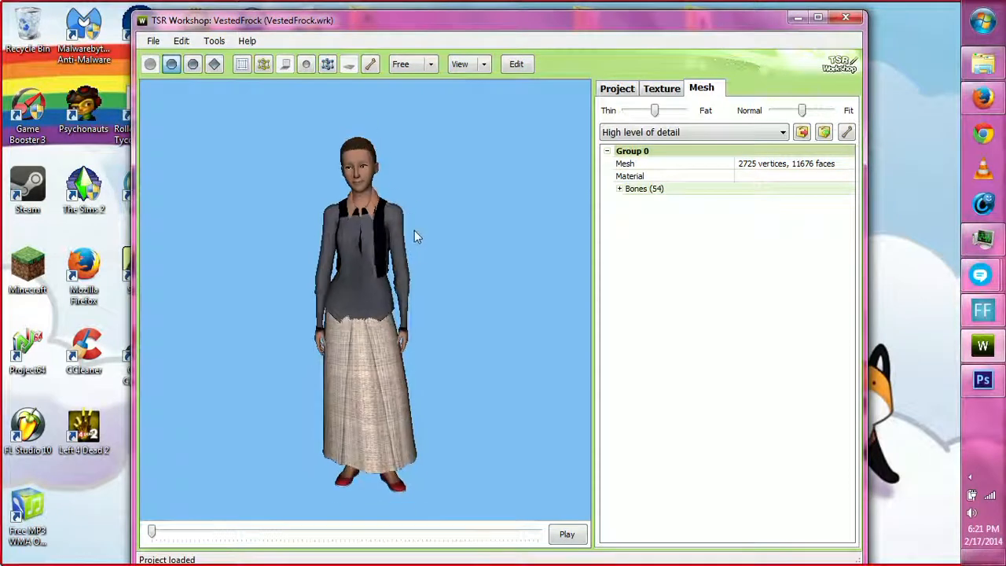
left_click(833, 178)
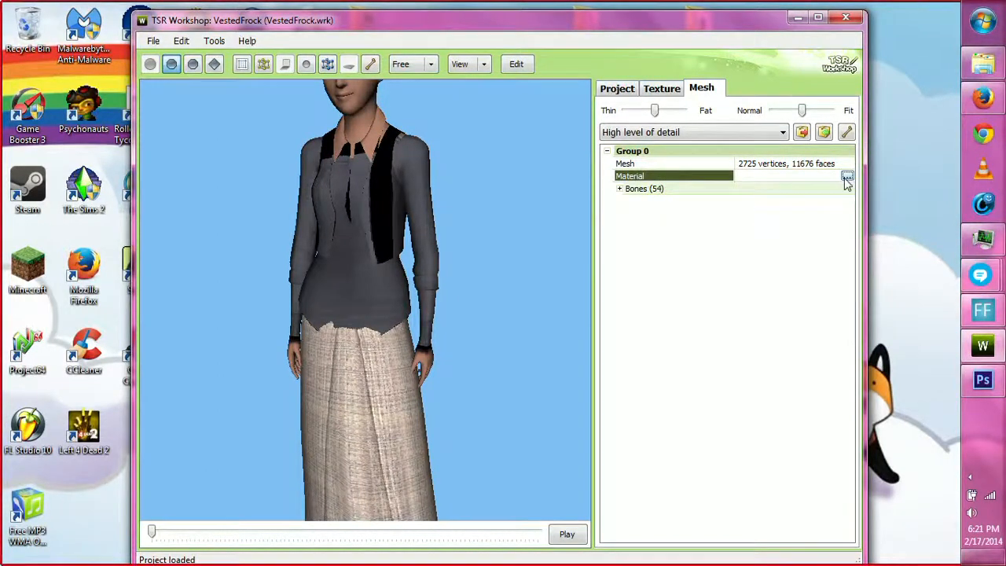
left_click(847, 178)
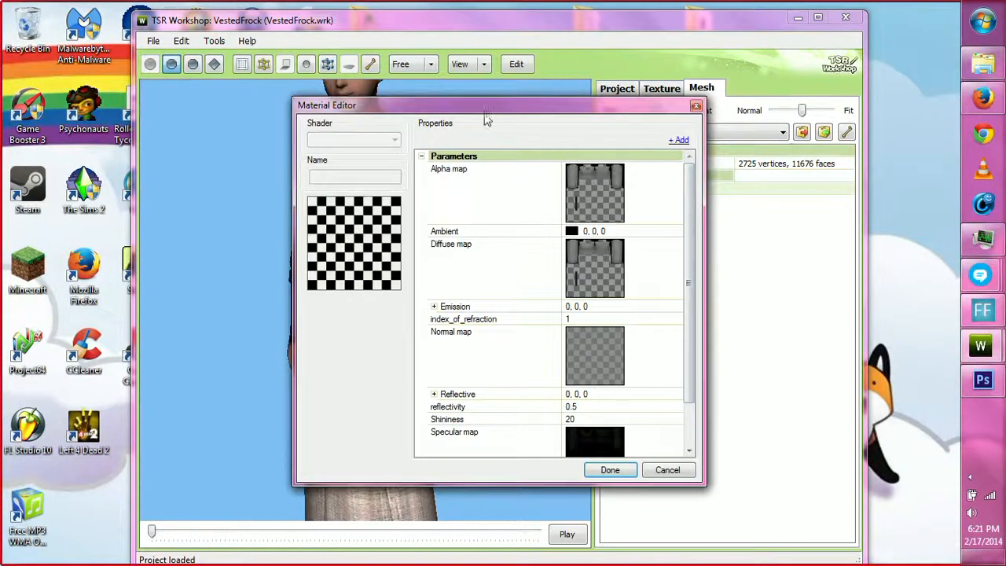
left_click(640, 184)
left_click(635, 151)
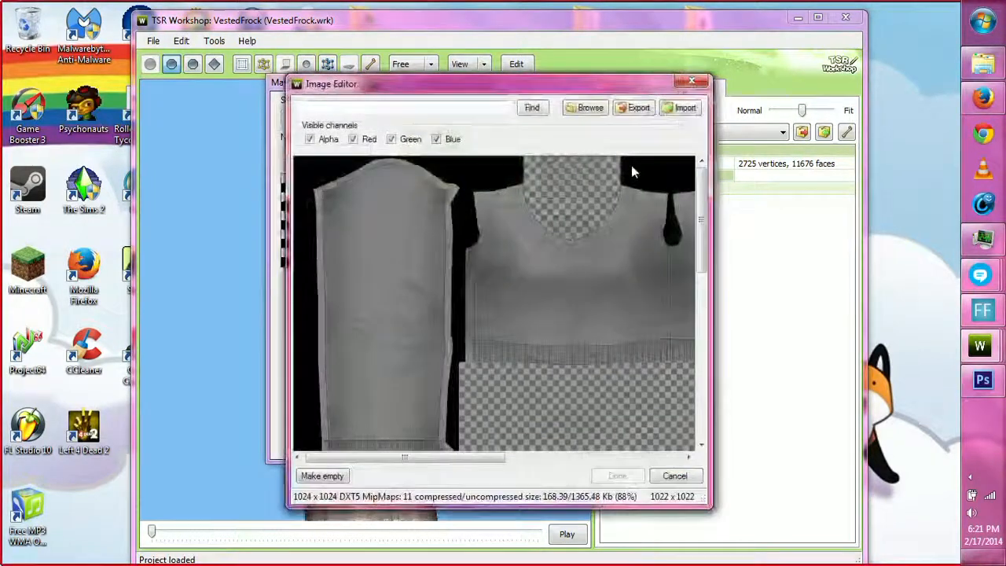
left_click(680, 108)
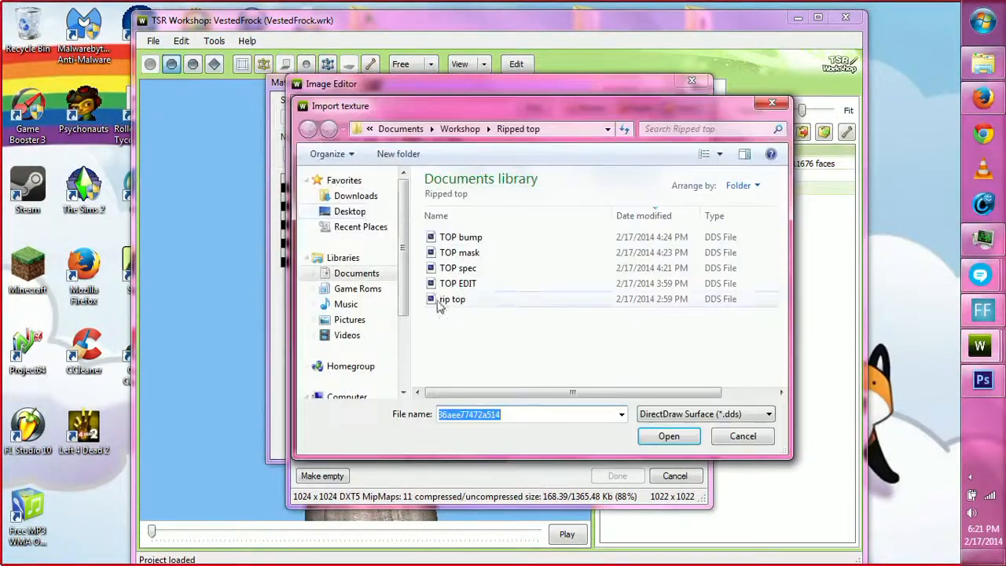
left_click(463, 284)
left_click(660, 437)
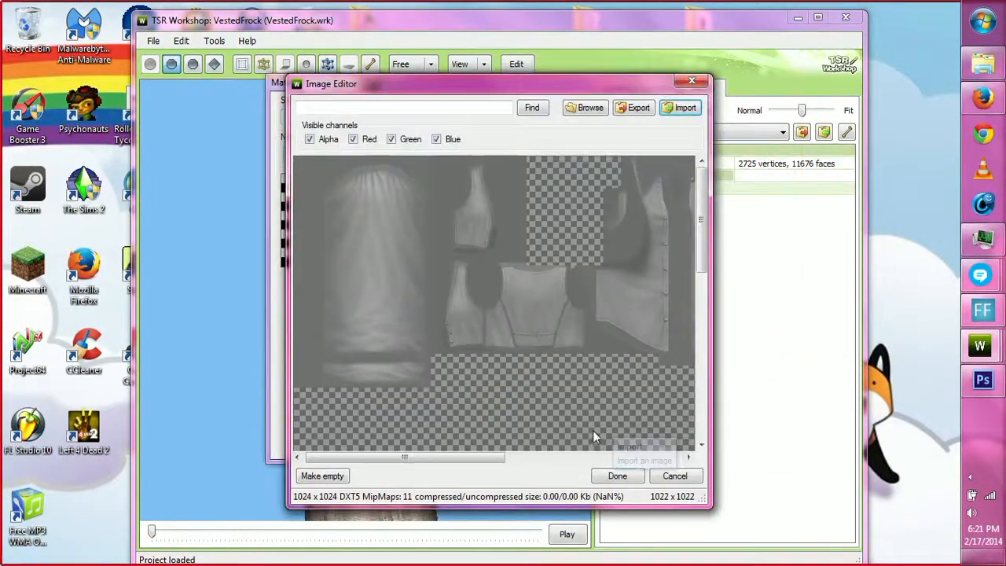
left_click(615, 476)
Step: Accept the new alpha map and replace the material's normal map with the TOP bump texture
left_click(613, 341)
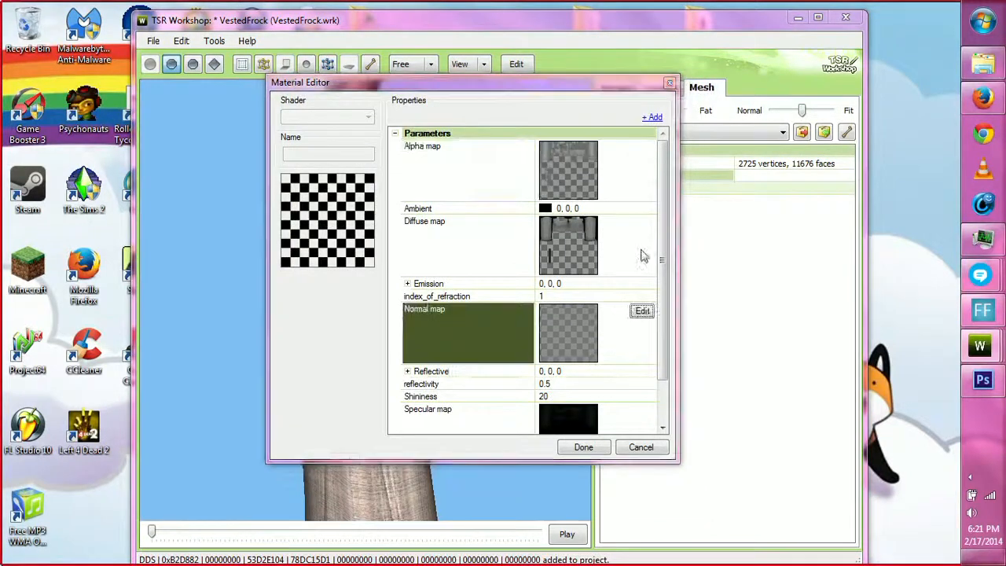
left_click(642, 310)
left_click(681, 108)
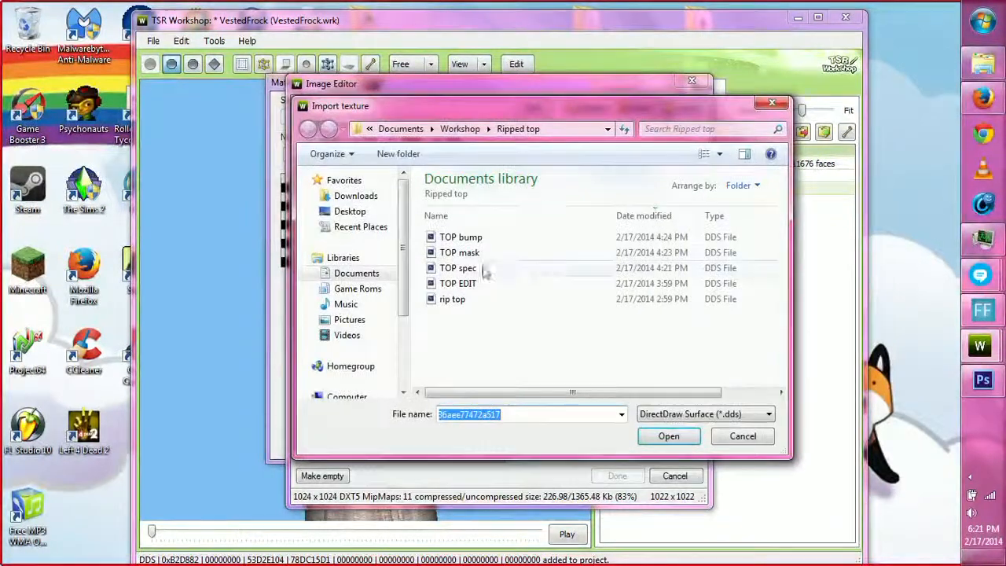
left_click_drag(493, 116, 582, 91)
left_click(627, 226)
left_click(624, 217)
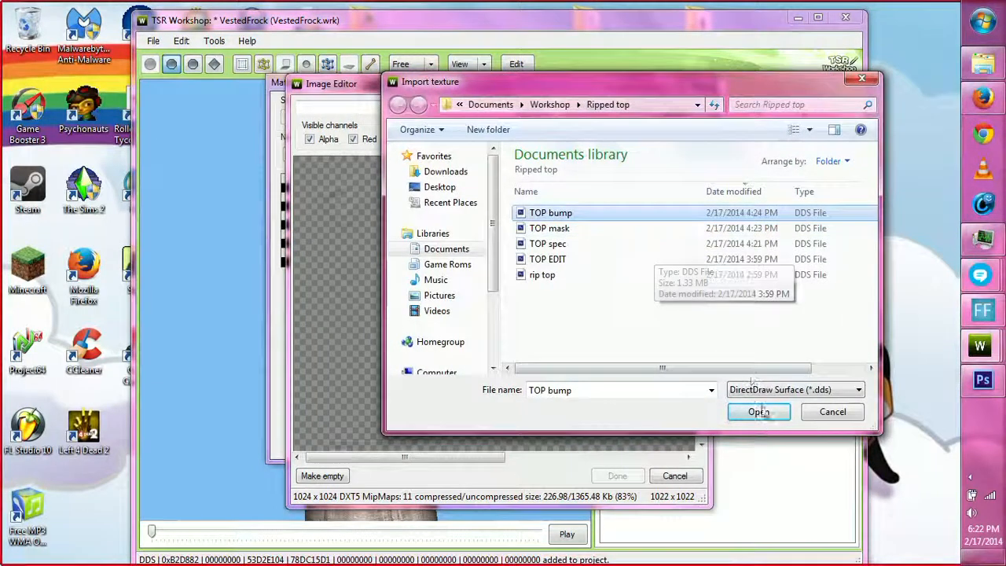
left_click(760, 411)
left_click(616, 476)
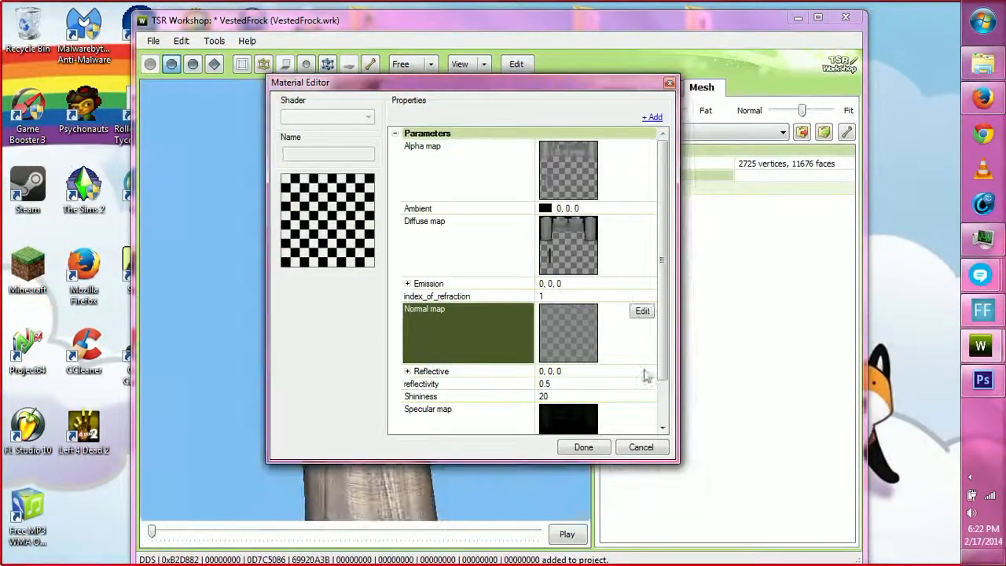
Step: Replace the material's specular map with the TOP spec texture, accept the material changes and save the project
scroll(653, 393, "down", 3)
left_click(636, 389)
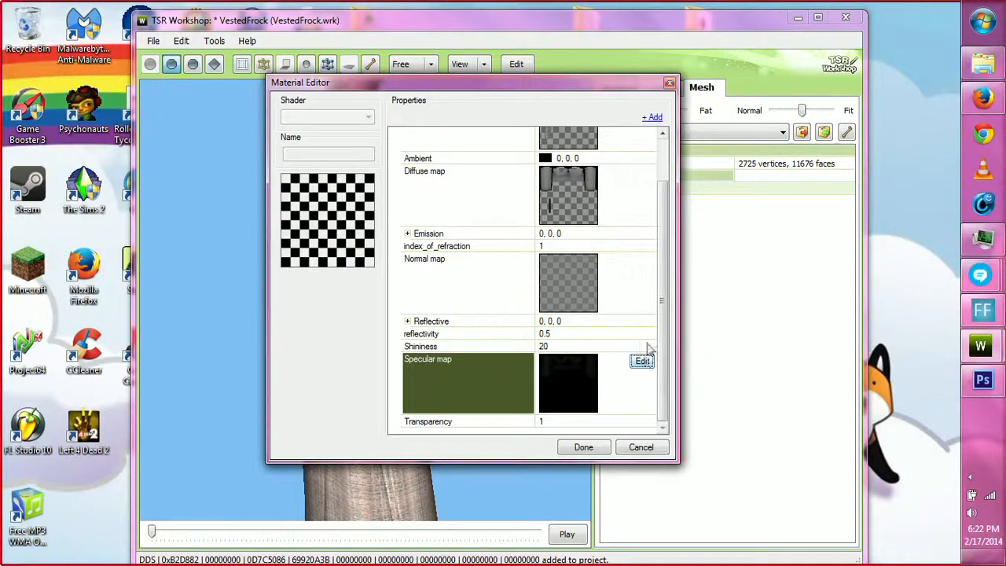
left_click(641, 362)
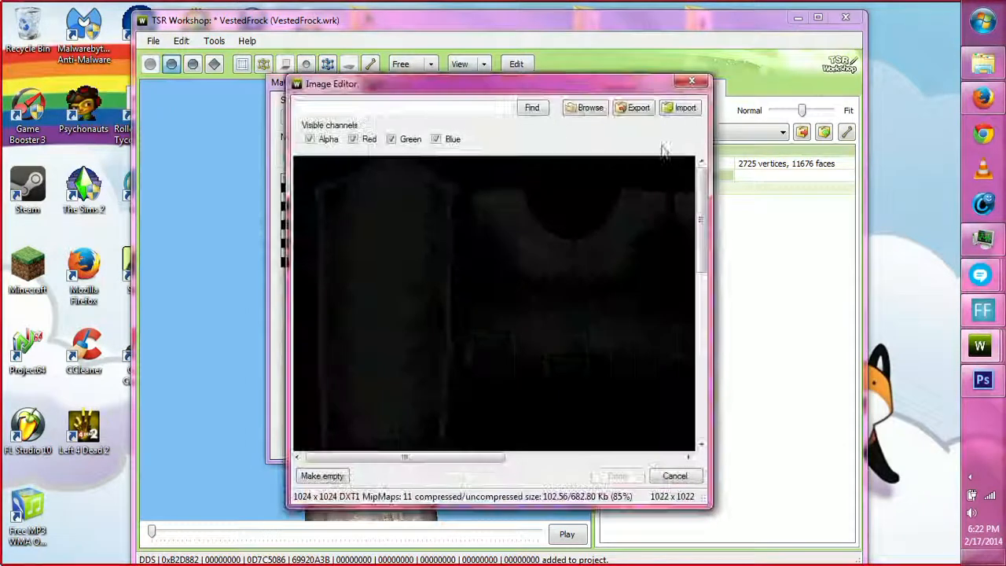
left_click(682, 108)
left_click(542, 244)
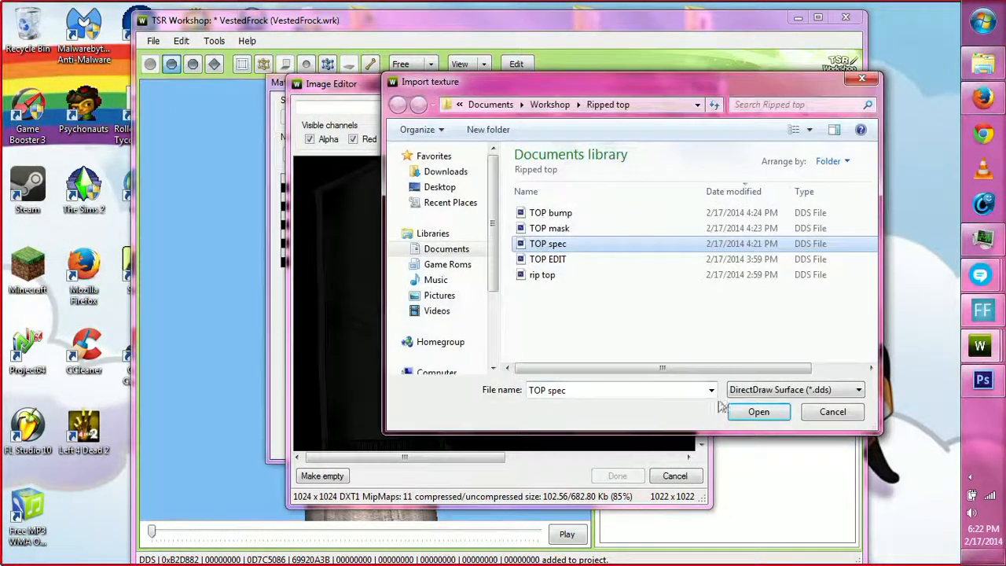
left_click(754, 412)
left_click(616, 475)
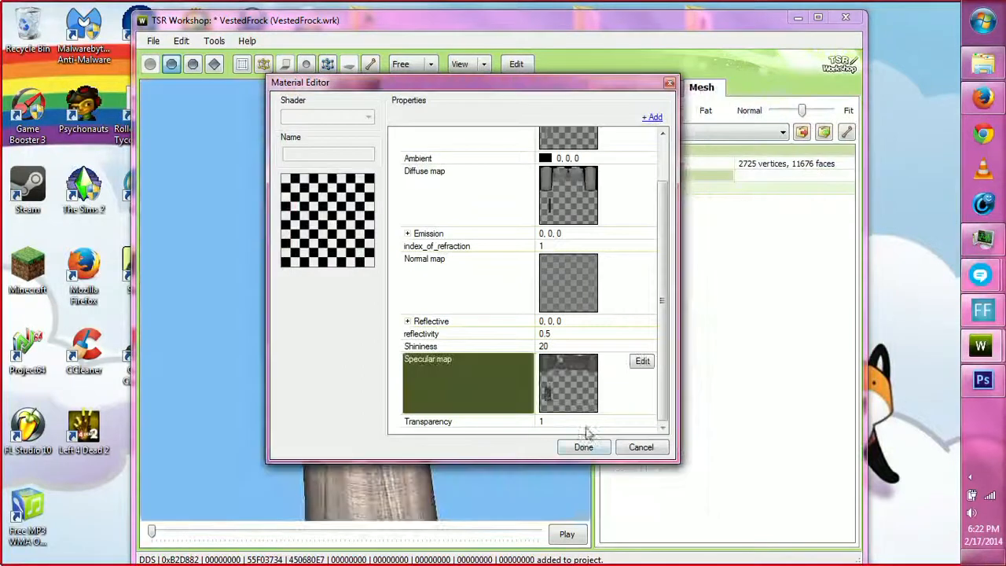
left_click(582, 445)
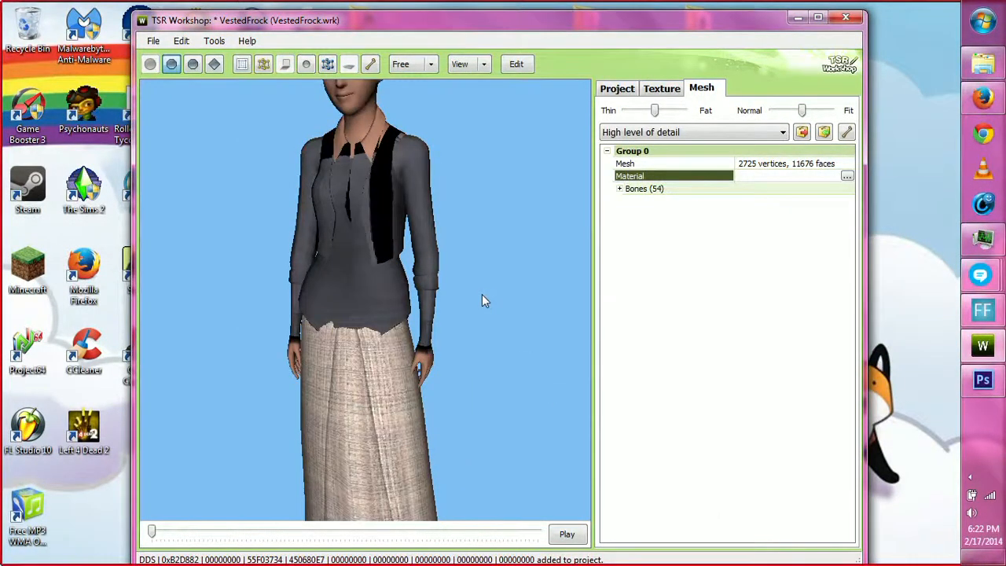
key("ctrl+s")
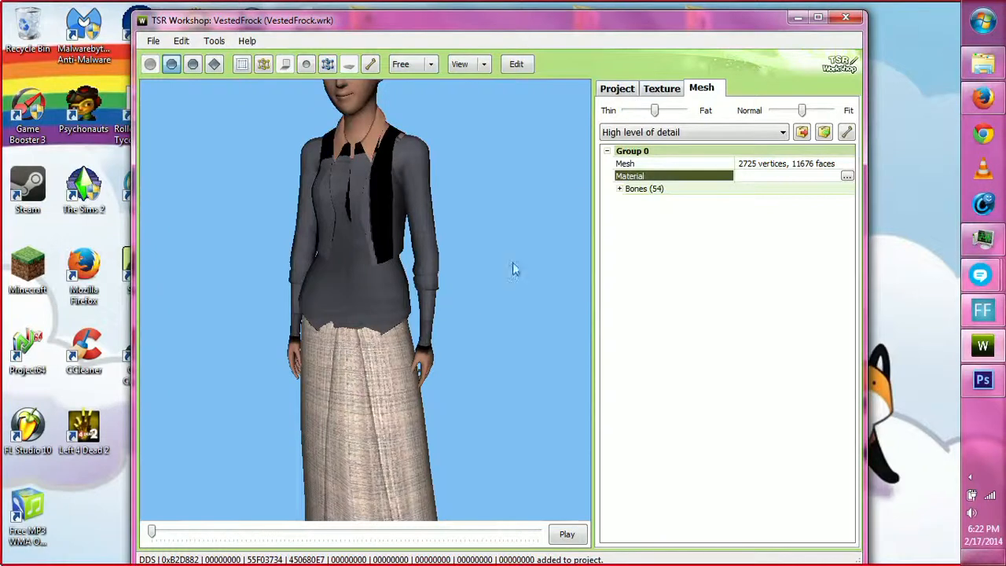
Step: In the project's texture settings, replace the mask with the TOP mask texture and save the project
left_click(662, 88)
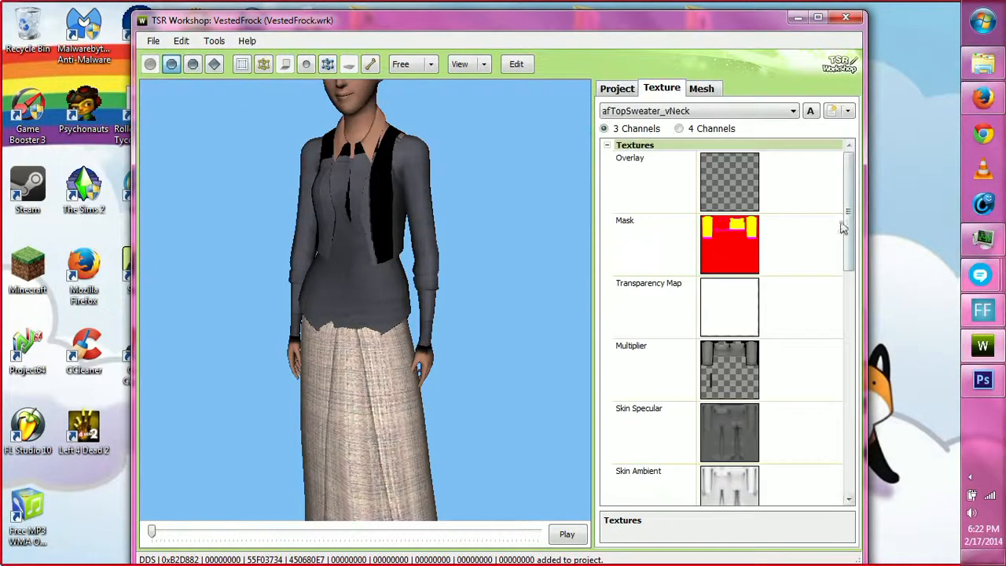
left_click(833, 229)
left_click(835, 224)
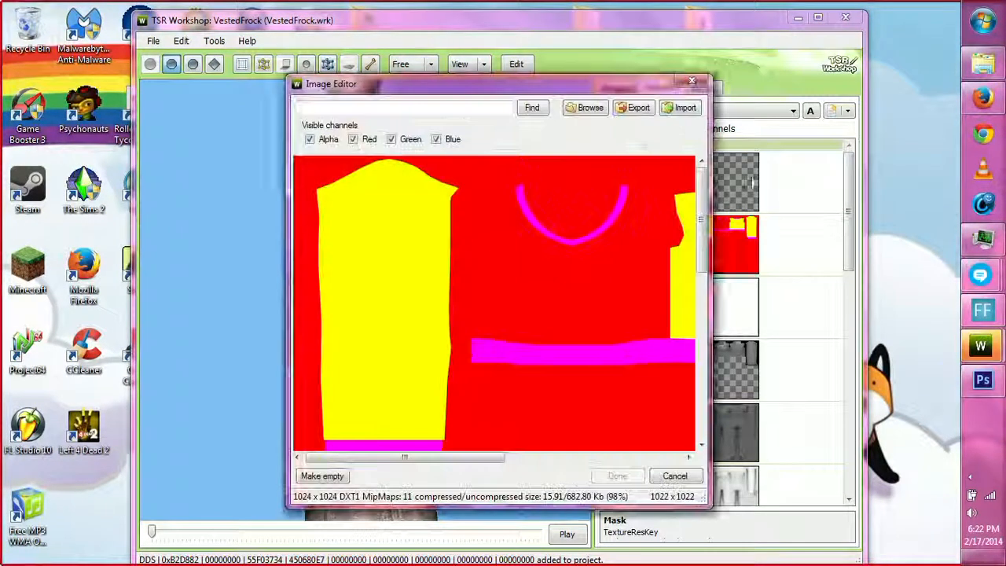
left_click(683, 107)
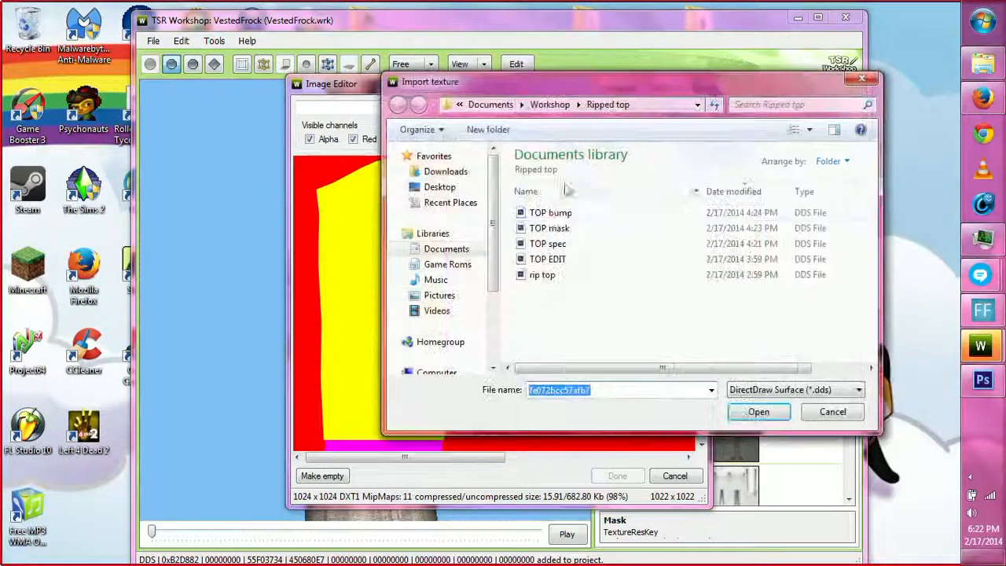
left_click(544, 228)
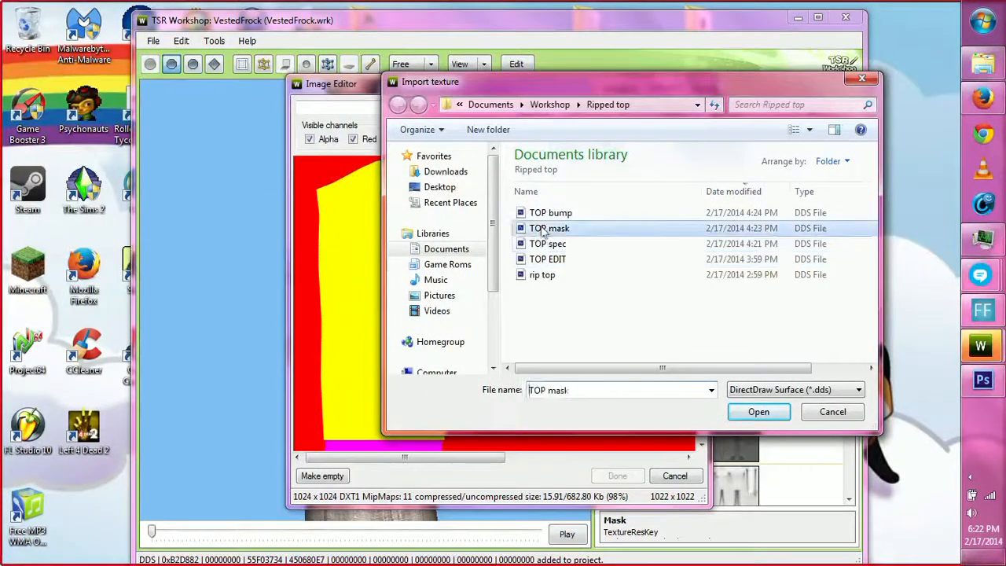
left_click(758, 412)
left_click(618, 477)
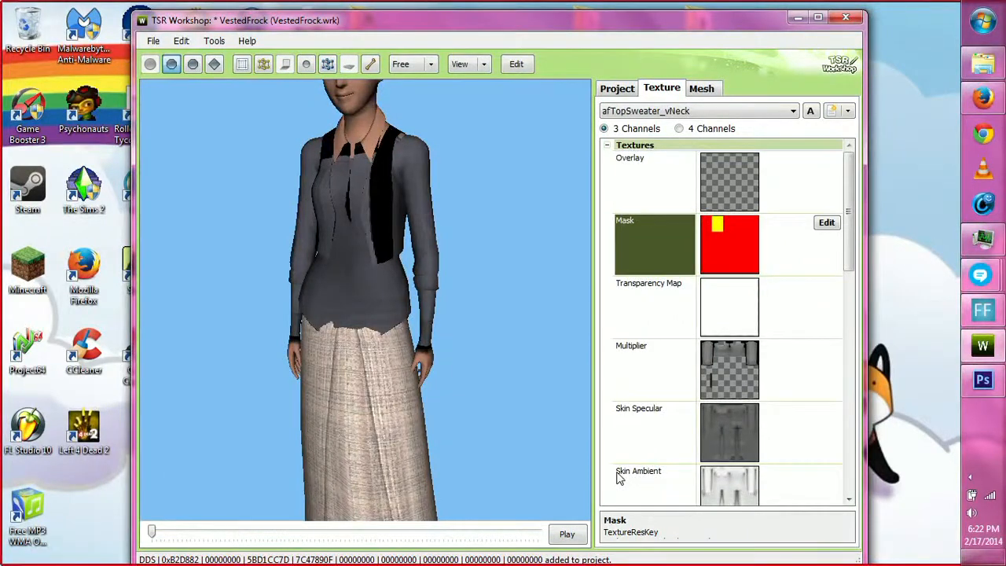
key("ctrl+s")
Step: Replace the multiplier texture with TOP EDIT, save the project and turn the model to check the top
left_click(805, 381)
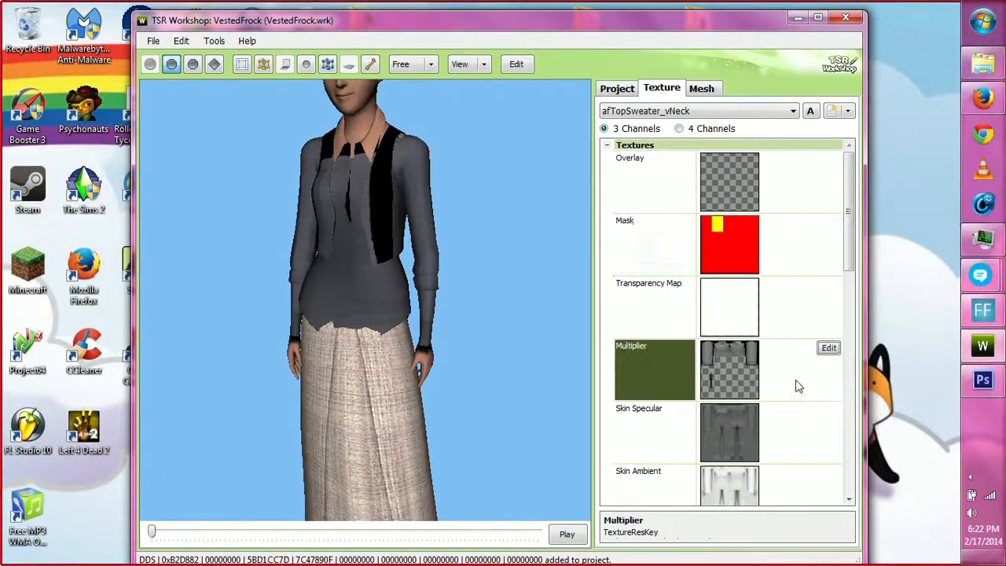
left_click(826, 347)
left_click(674, 109)
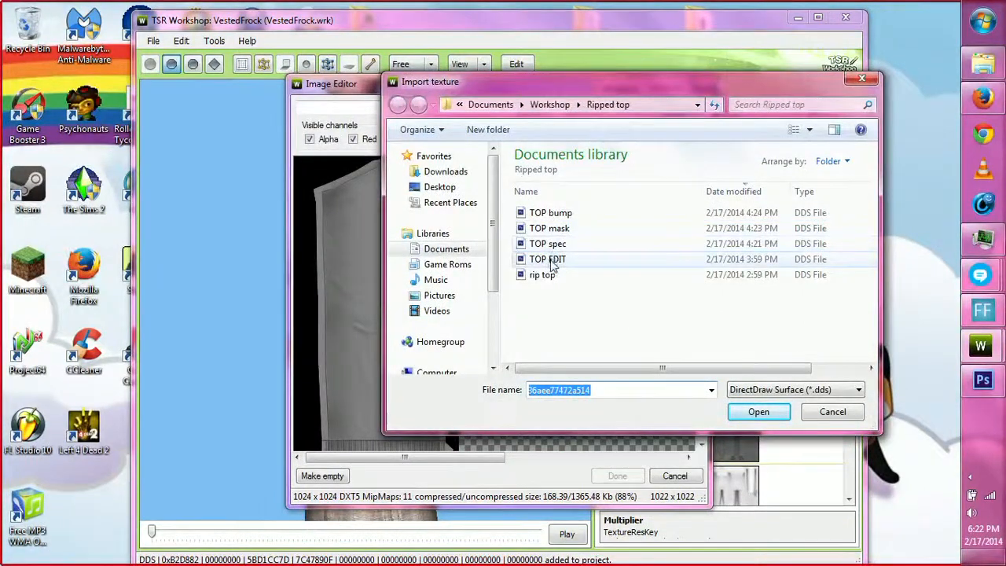
left_click(548, 260)
left_click(757, 412)
left_click(629, 478)
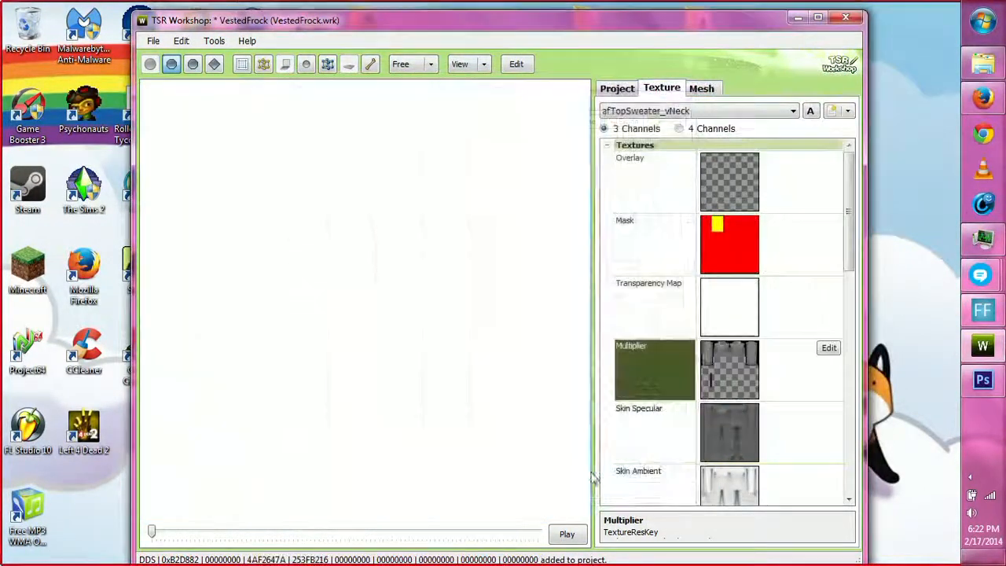
left_click_drag(542, 406, 500, 277)
key("ctrl+s")
left_click_drag(392, 379, 509, 401)
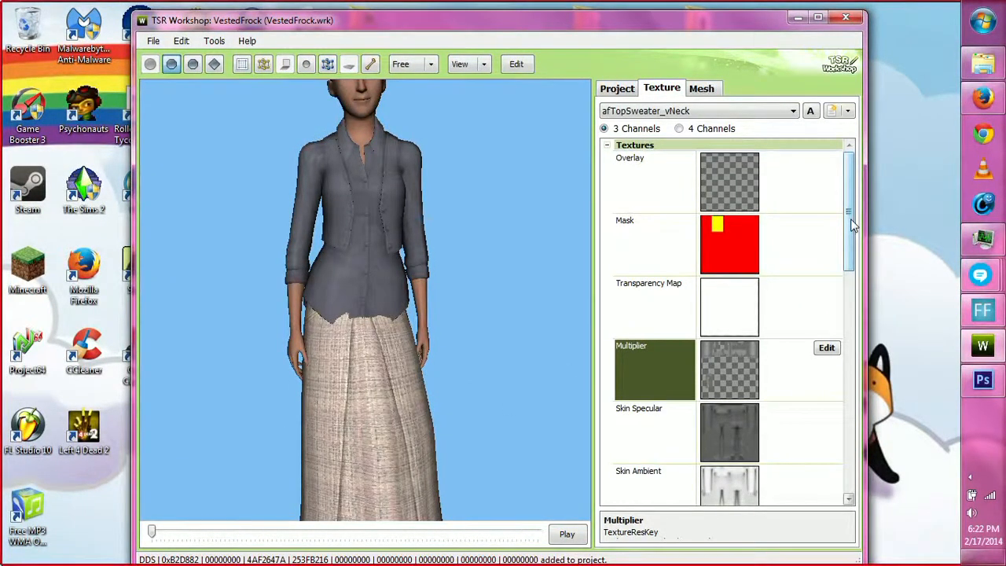
Step: Replace the clothing specular texture with TOP spec
left_click_drag(854, 225, 848, 288)
left_click(825, 346)
left_click(826, 347)
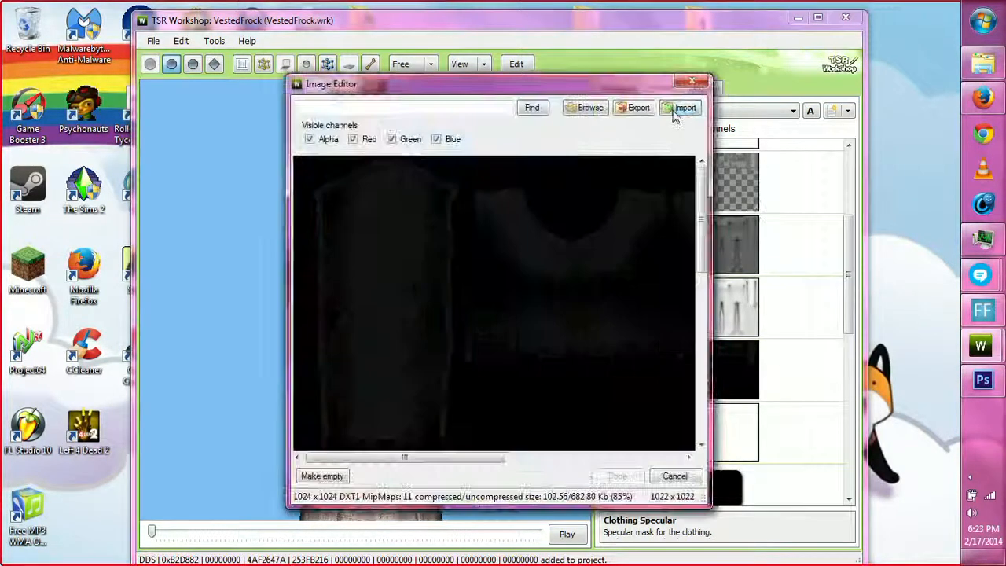
left_click(680, 108)
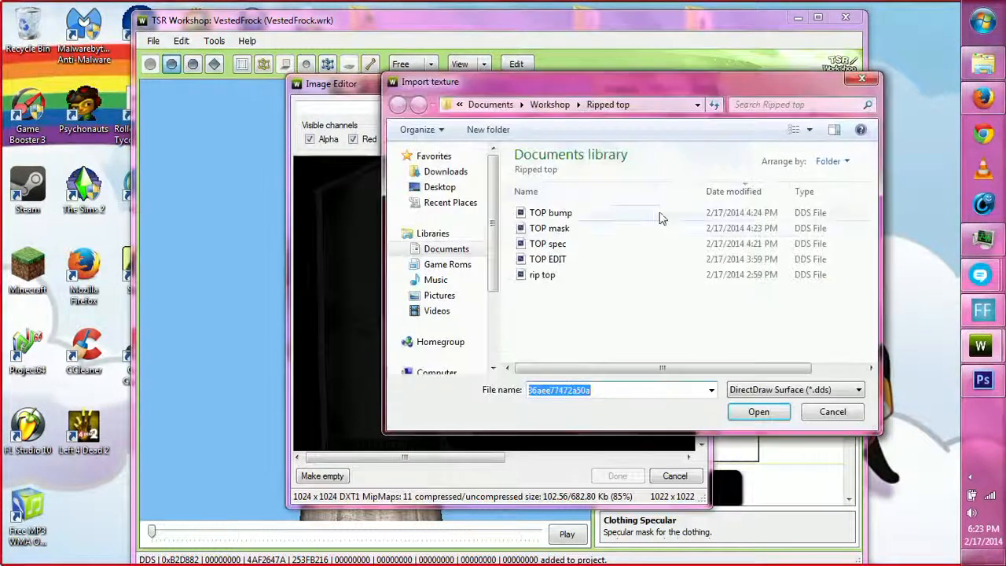
left_click(551, 244)
double_click(572, 246)
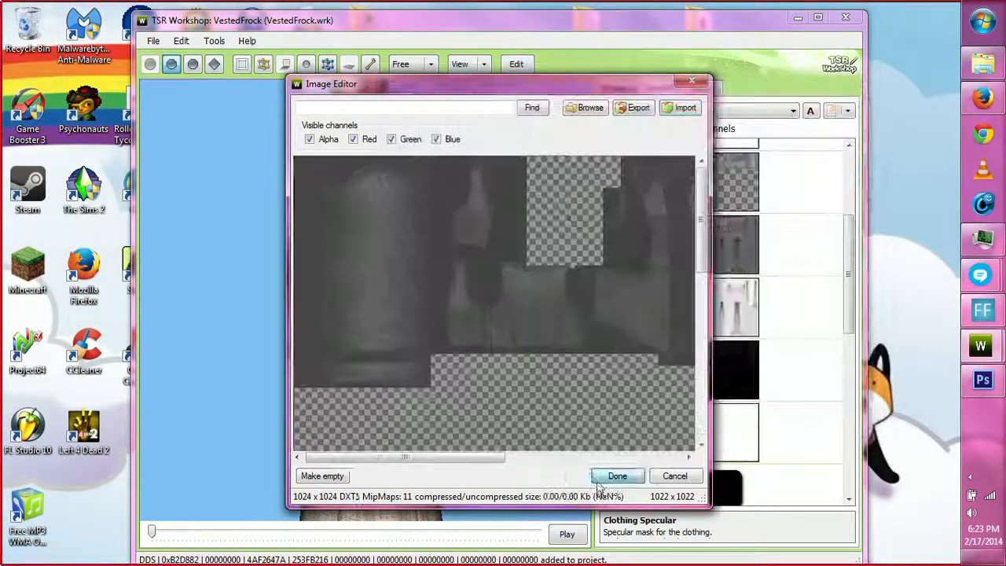
left_click(617, 475)
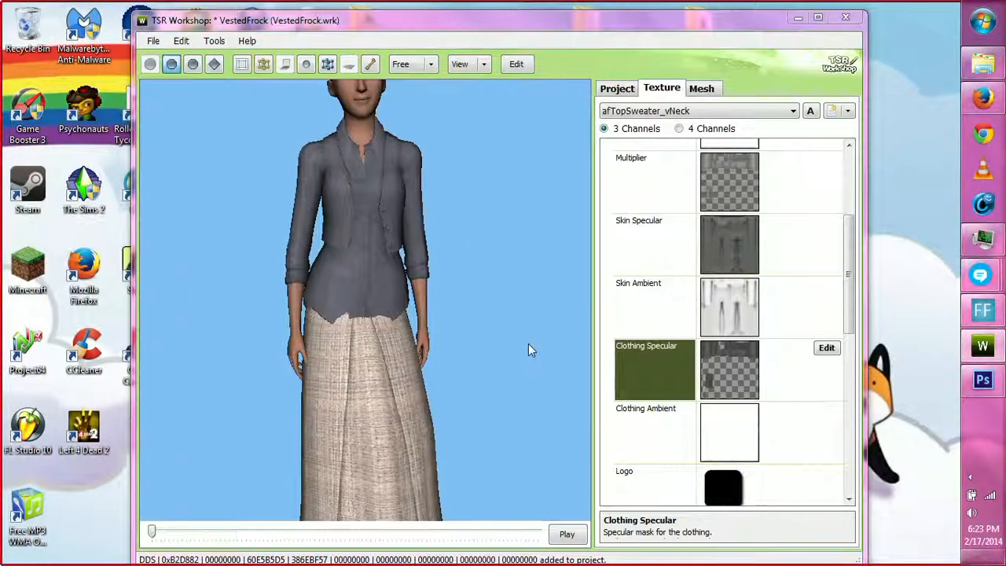
Step: Close the project without saving the pending changes and reopen the recent VestedFrock project in TSR Workshop
left_click(580, 364)
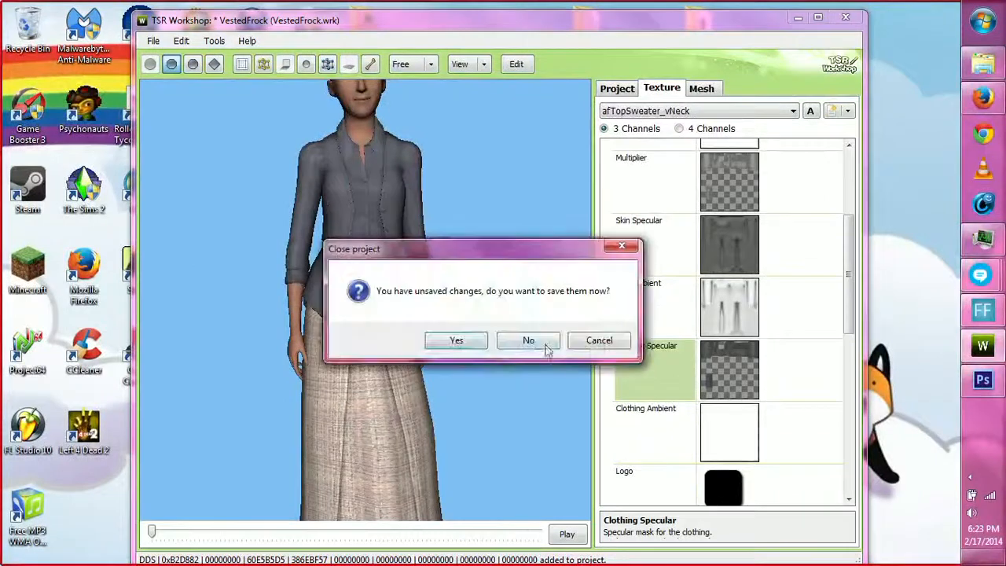
left_click(528, 341)
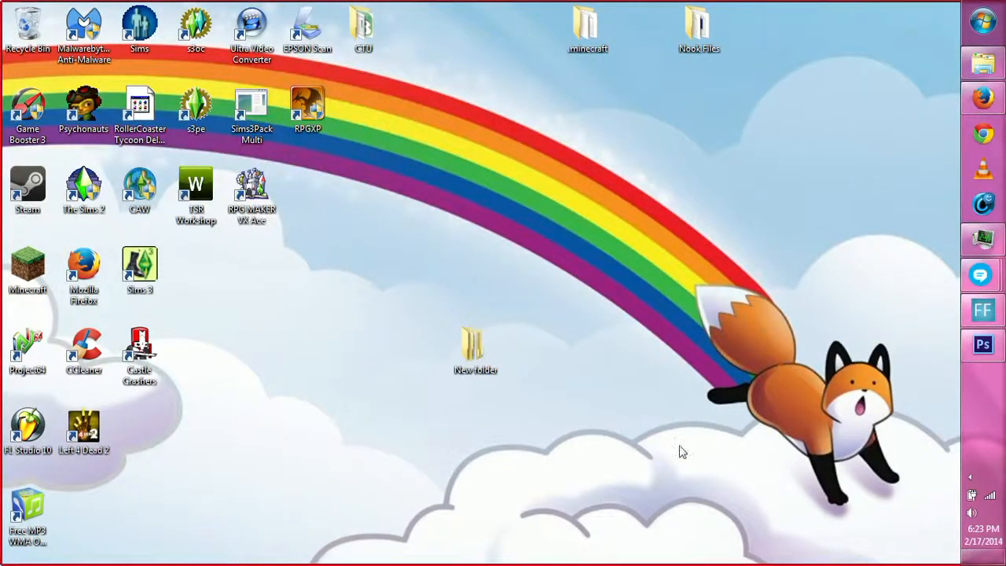
left_click(982, 22)
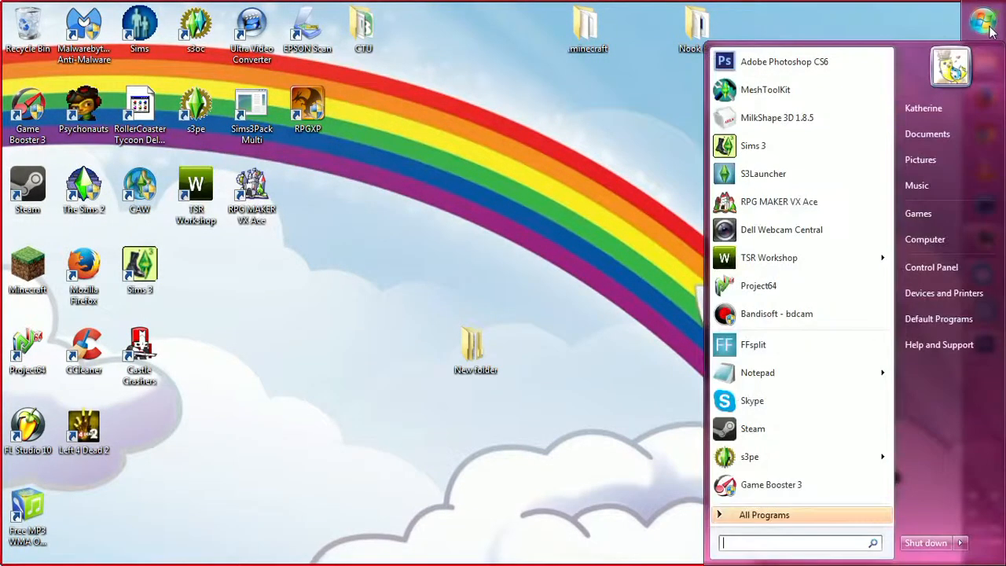
mouse_move(879, 265)
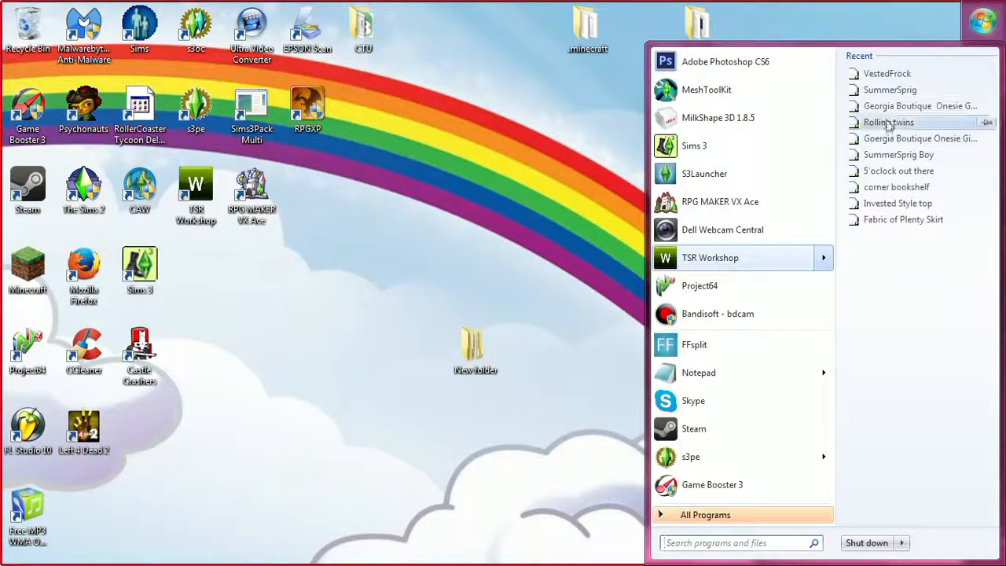
left_click(900, 79)
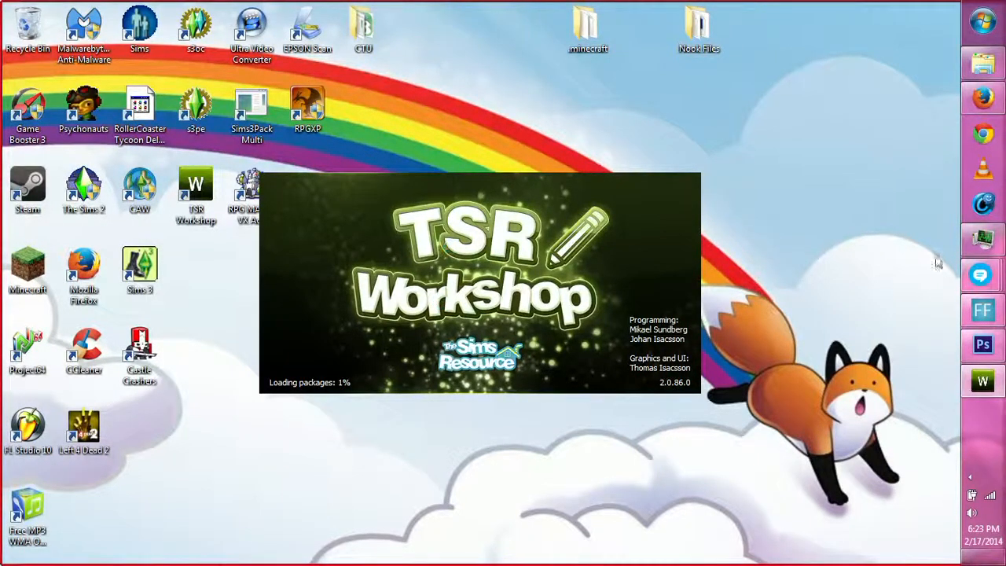
left_click(983, 238)
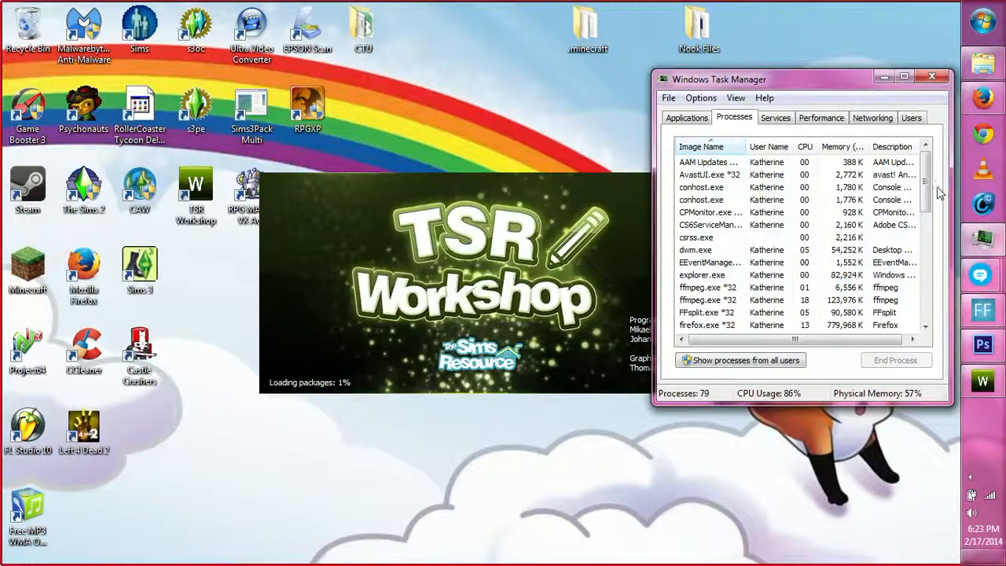
left_click_drag(926, 198, 926, 206)
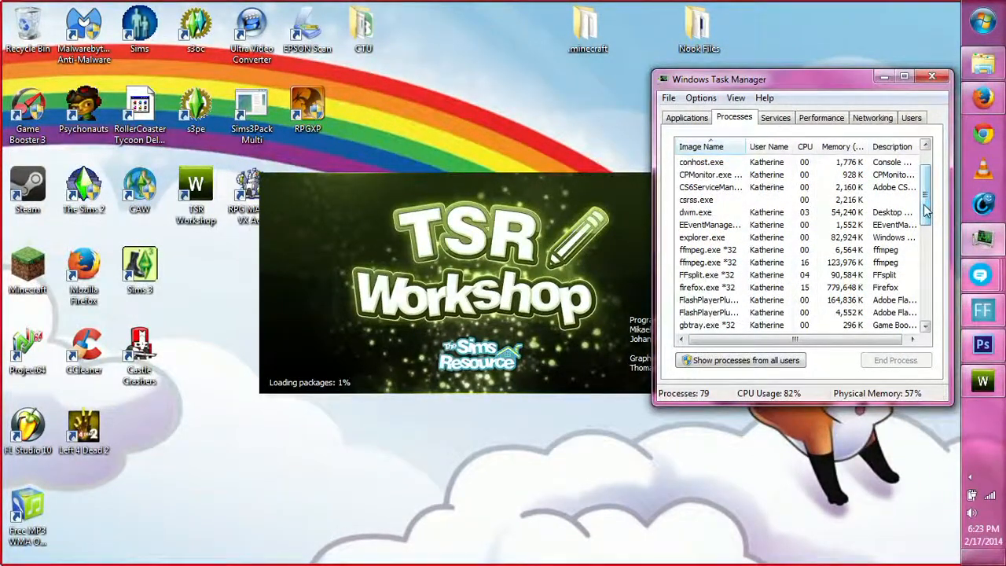
left_click(857, 188)
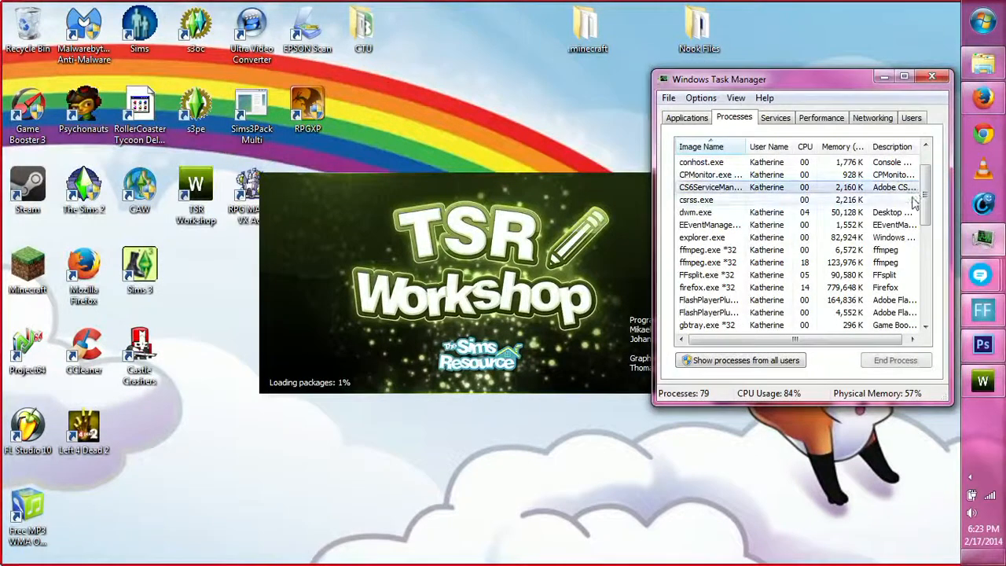
left_click(895, 360)
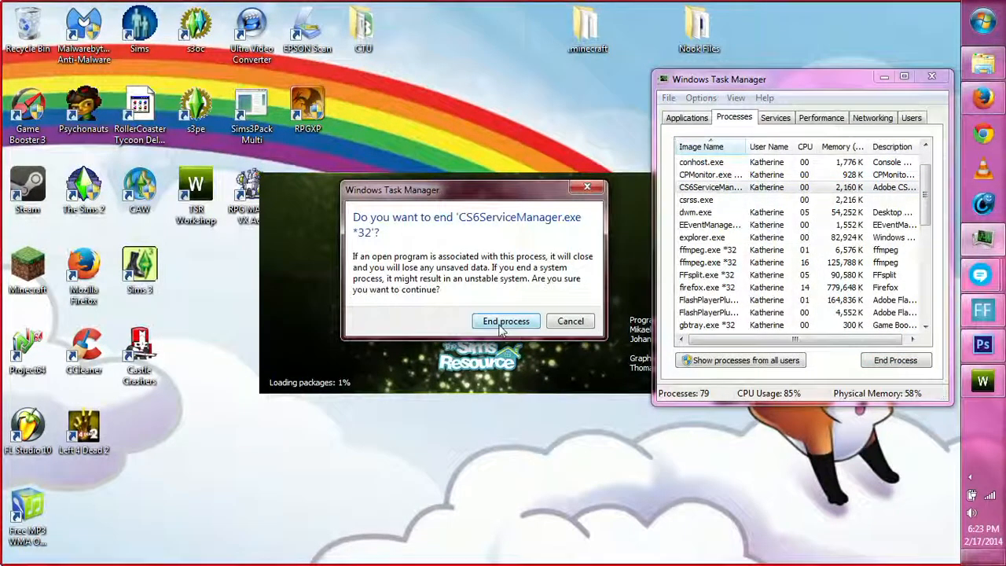
left_click(571, 321)
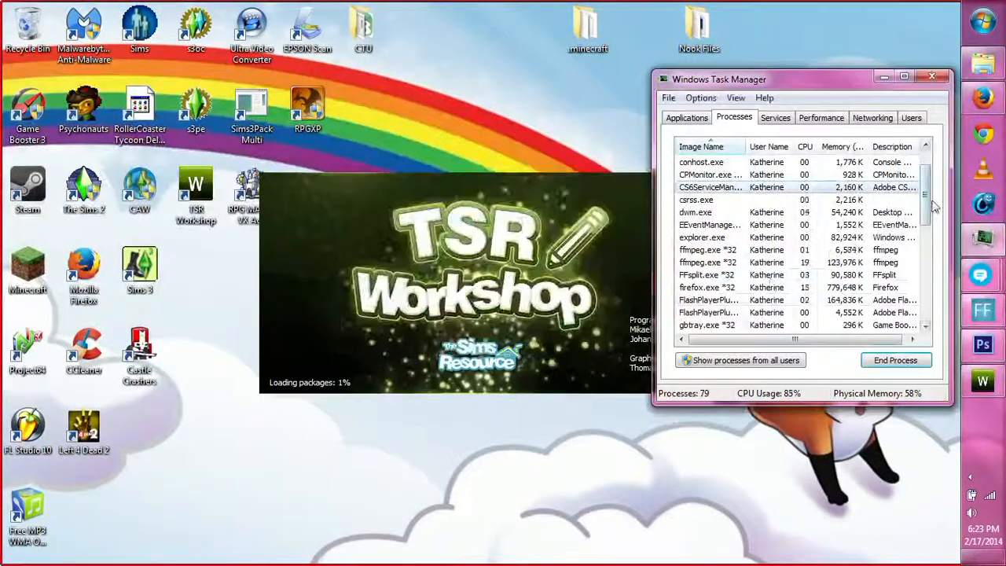
left_click_drag(928, 207, 929, 218)
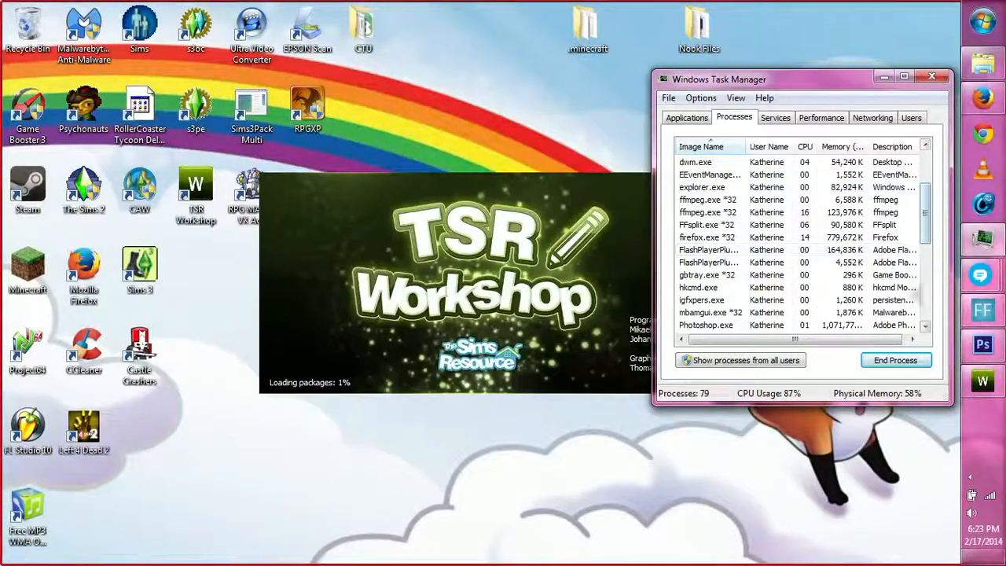
Step: Close Photoshop while TSR Workshop is loading
right_click(989, 350)
left_click(871, 346)
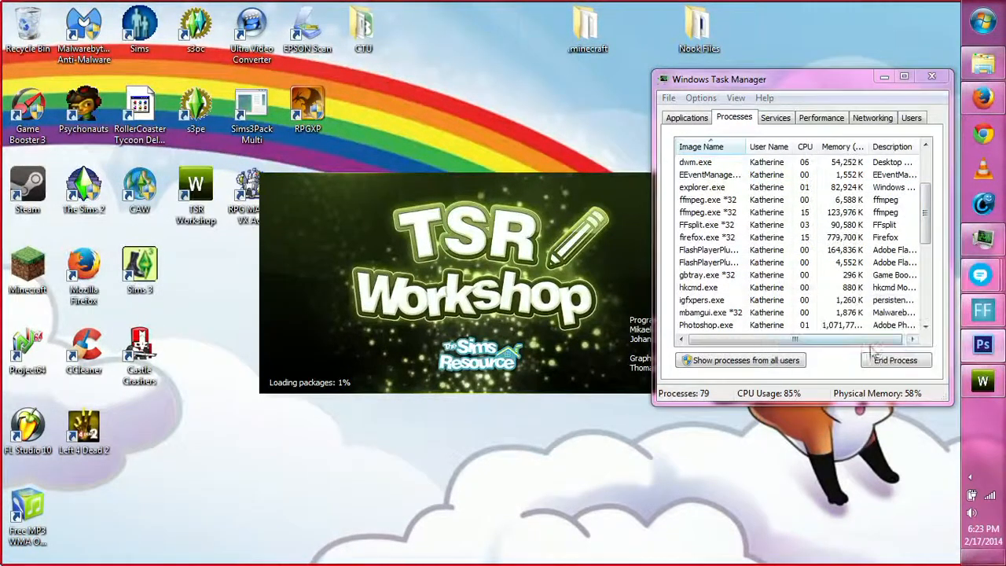
Step: Set the priority of the TSRWorkshop.exe process to High in Task Manager and minimize Task Manager
left_click(506, 229)
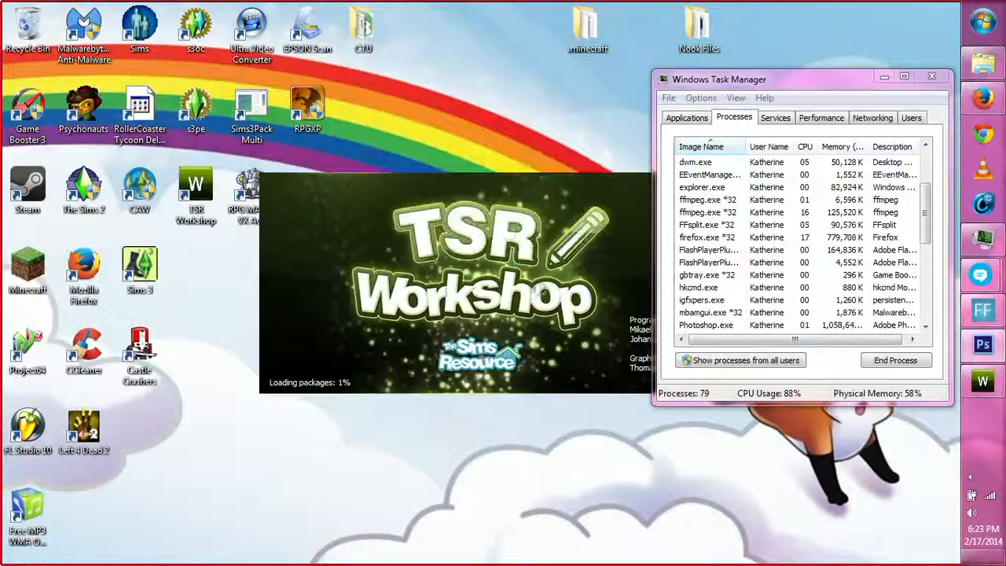
scroll(925, 224, "down", 2)
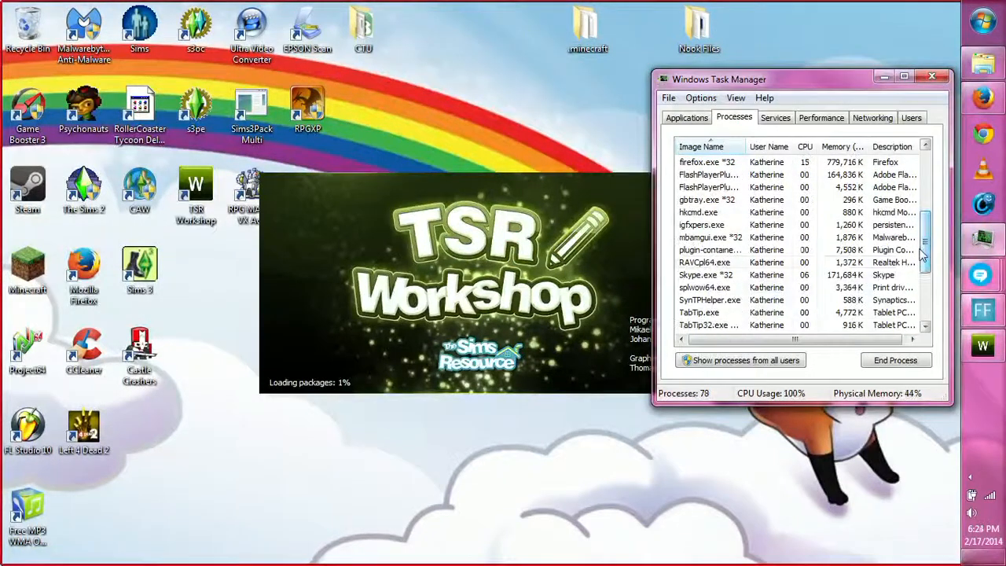
left_click(901, 288)
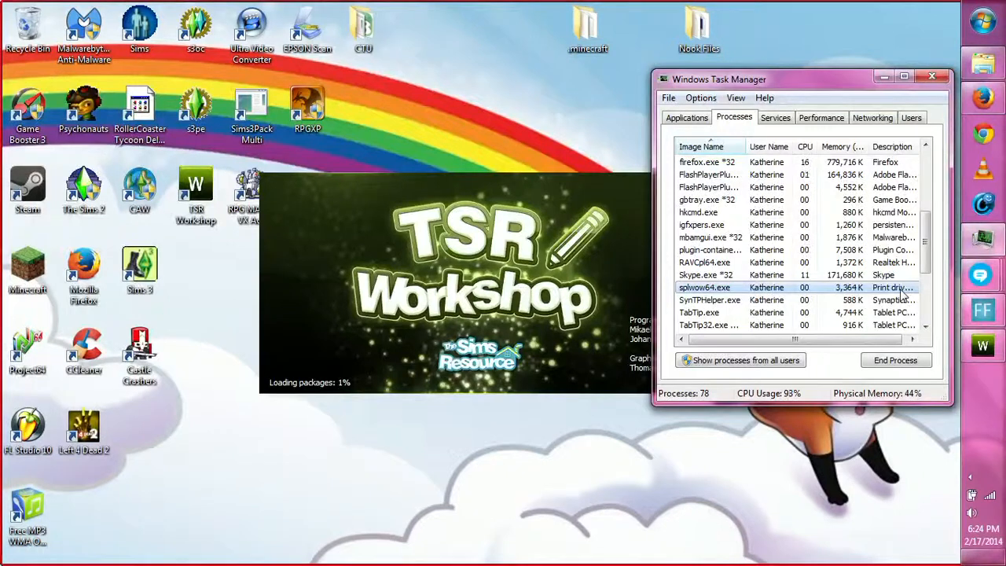
right_click(902, 291)
left_click(932, 255)
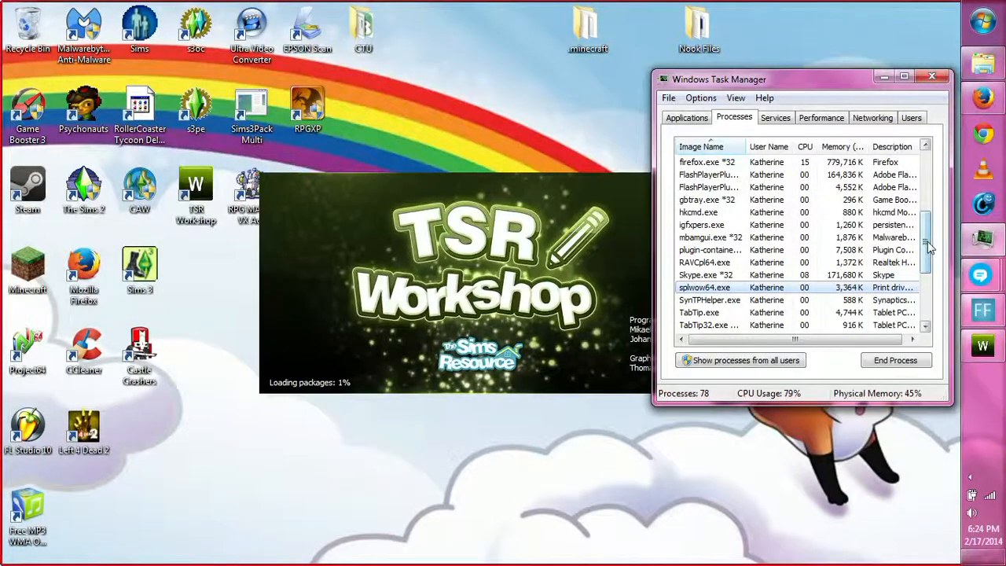
scroll(925, 263, "down", 2)
scroll(921, 267, "down", 1)
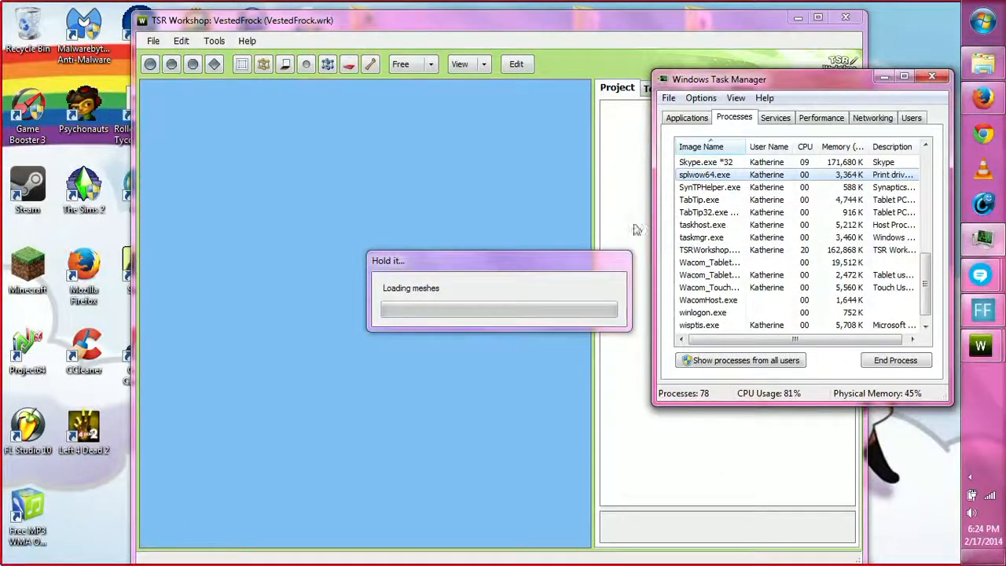
left_click(885, 250)
right_click(825, 250)
mouse_move(872, 366)
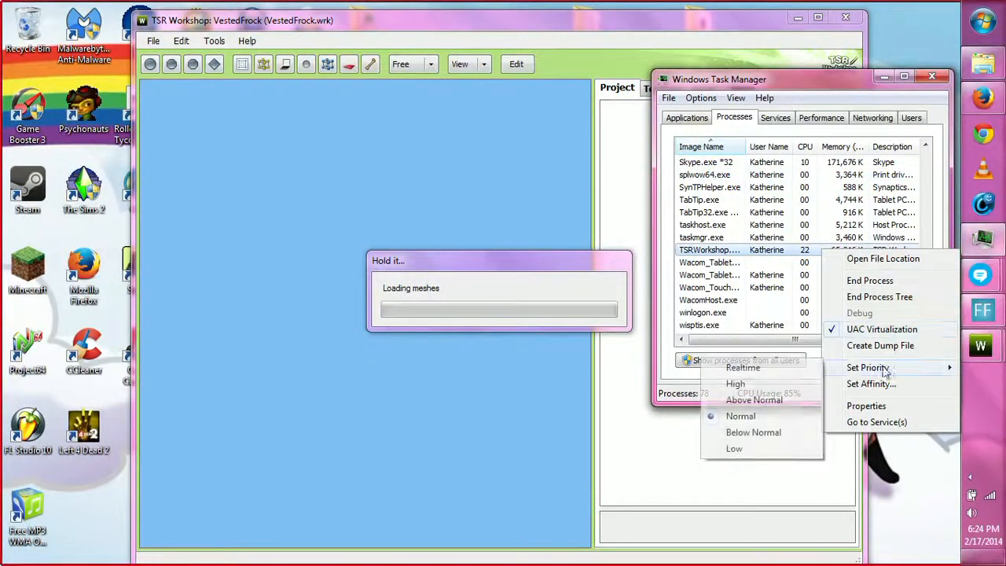
left_click(779, 384)
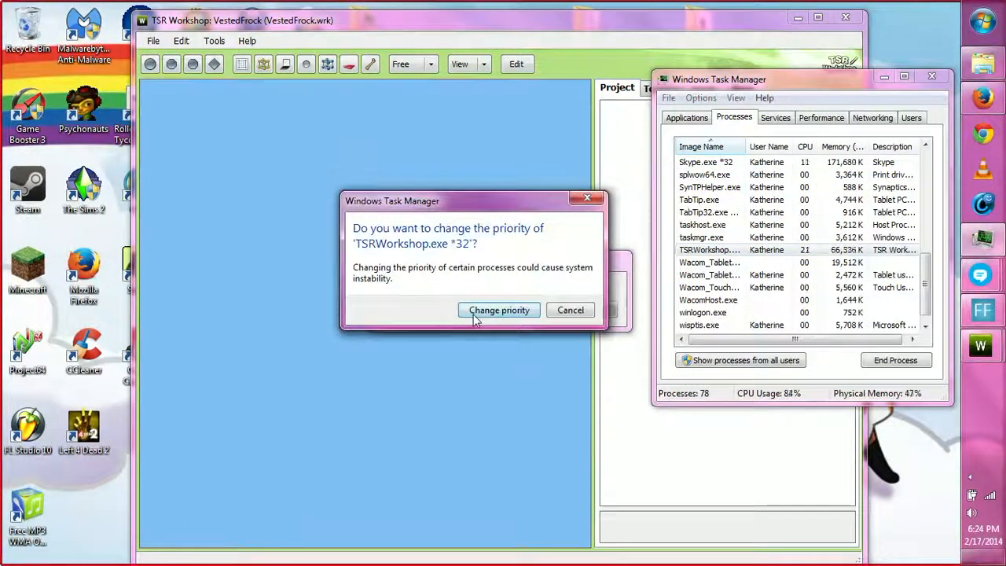
left_click(481, 310)
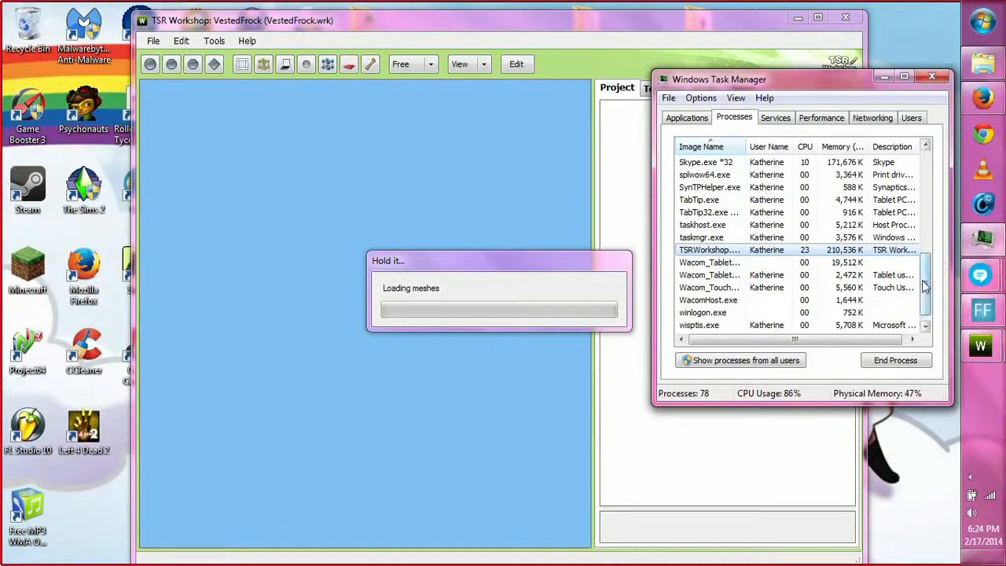
scroll(928, 309, "down", 1)
left_click_drag(927, 309, 928, 250)
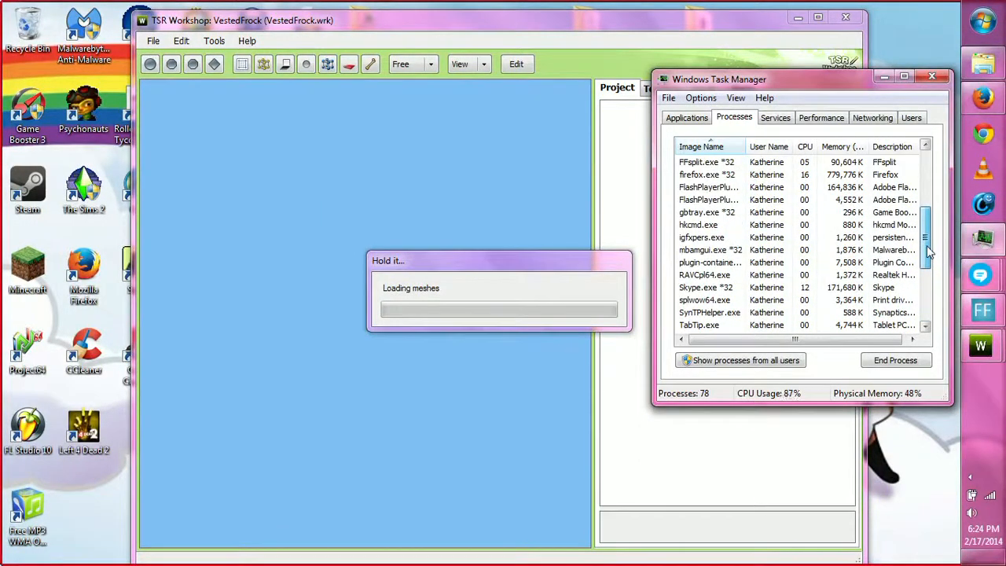
left_click(884, 76)
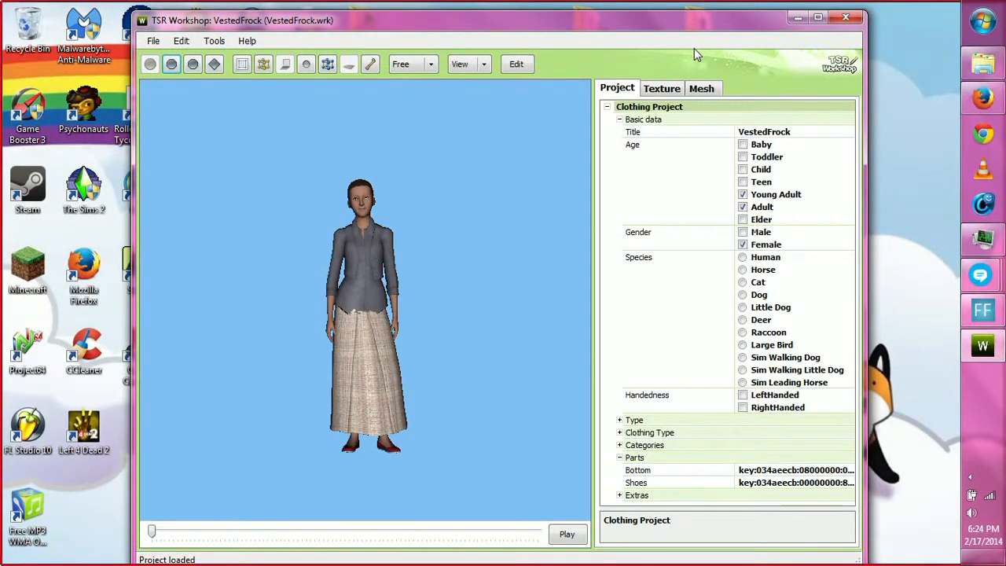
Step: Replace the clothing specular texture with TOP spec again, save the project and check the top on the model
left_click(664, 92)
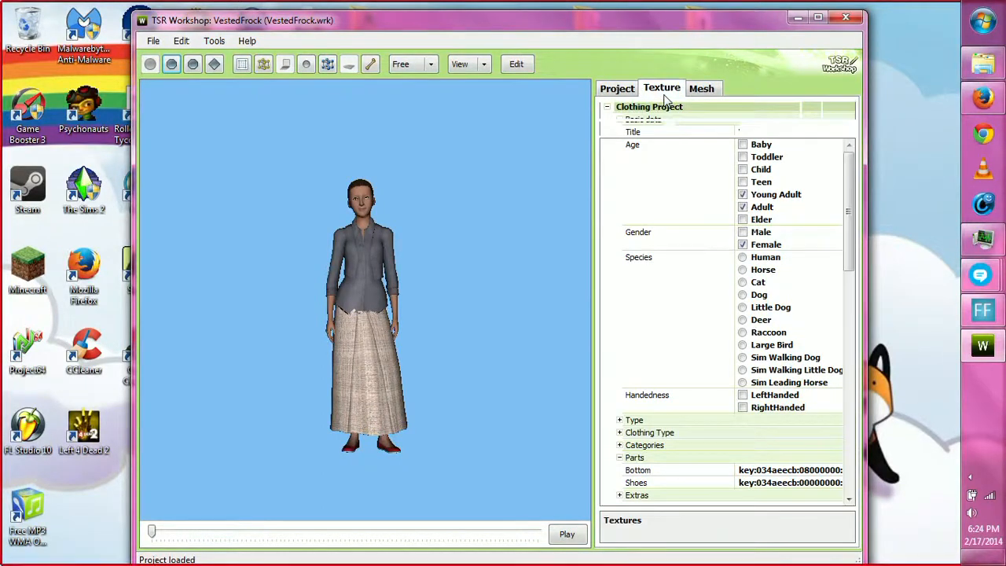
scroll(835, 242, "down", 1)
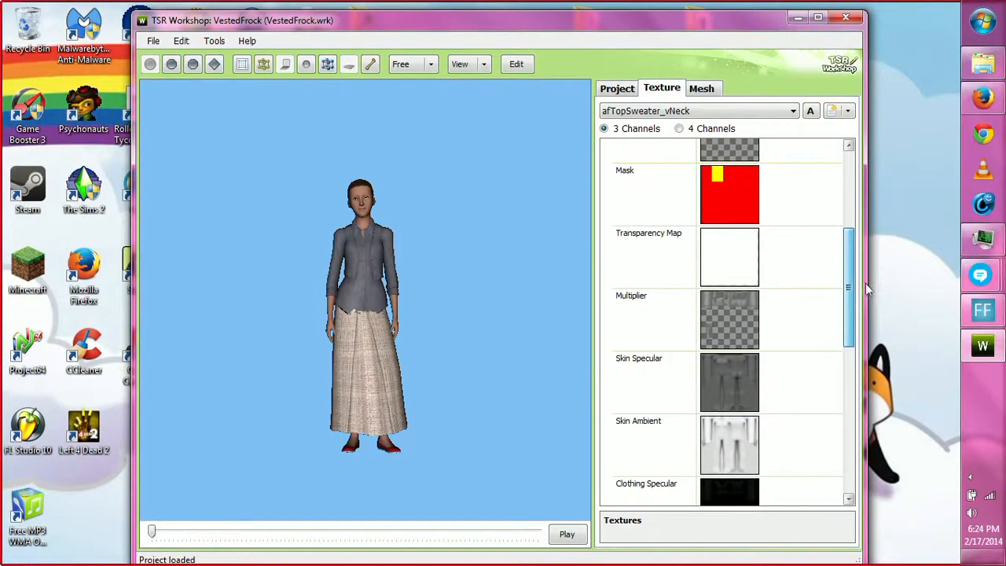
scroll(831, 375, "down", 5)
left_click(809, 277)
left_click(828, 248)
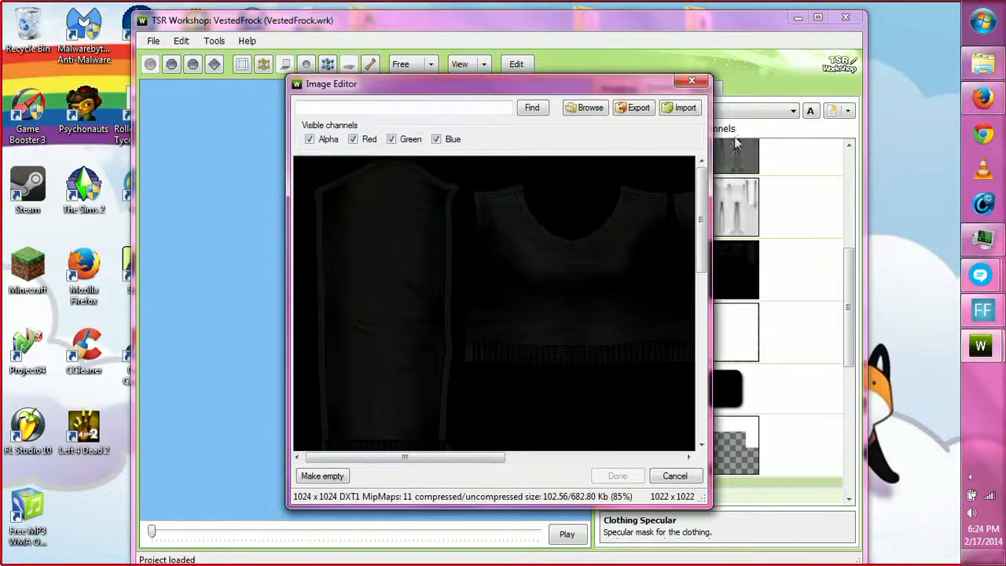
left_click(680, 108)
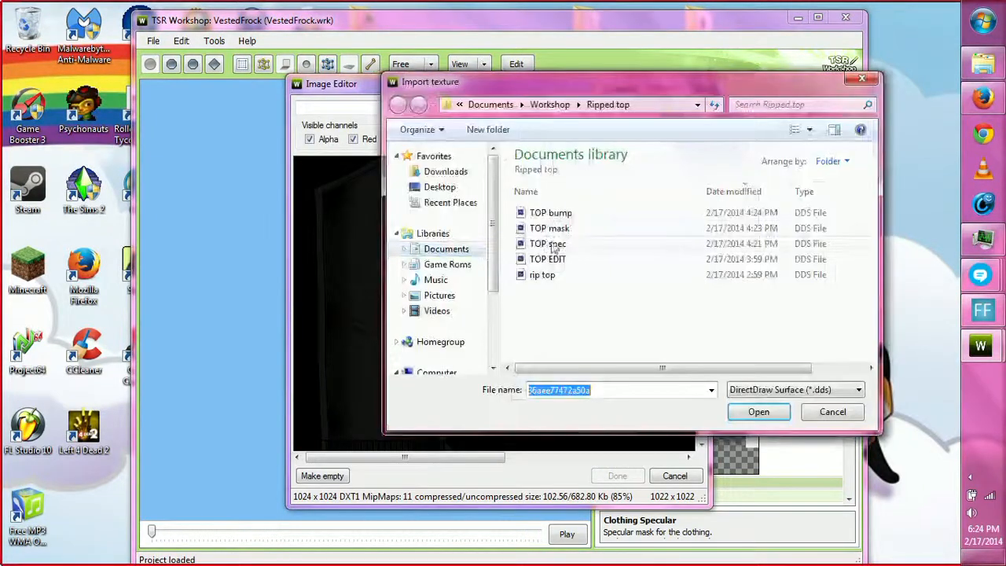
double_click(553, 245)
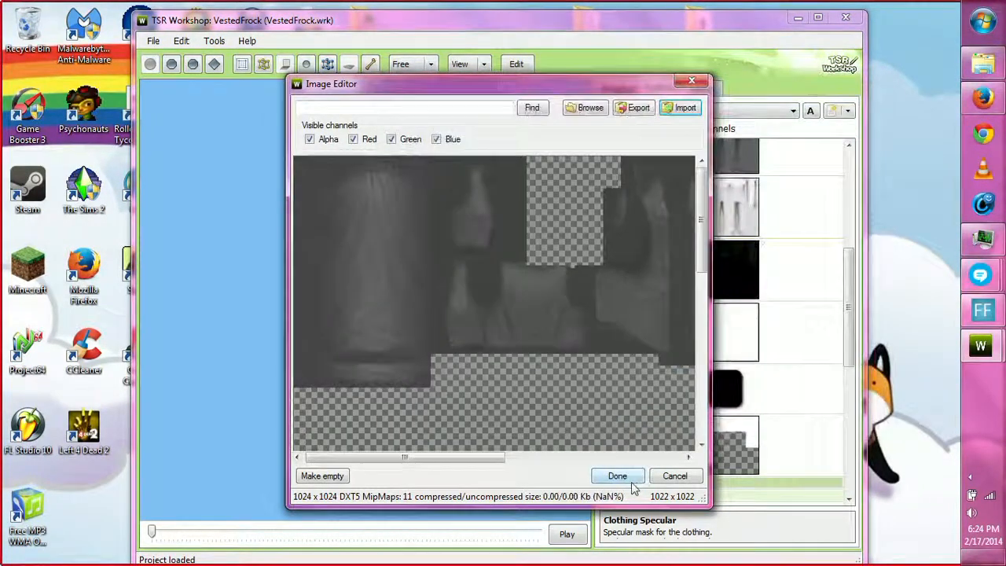
left_click(611, 474)
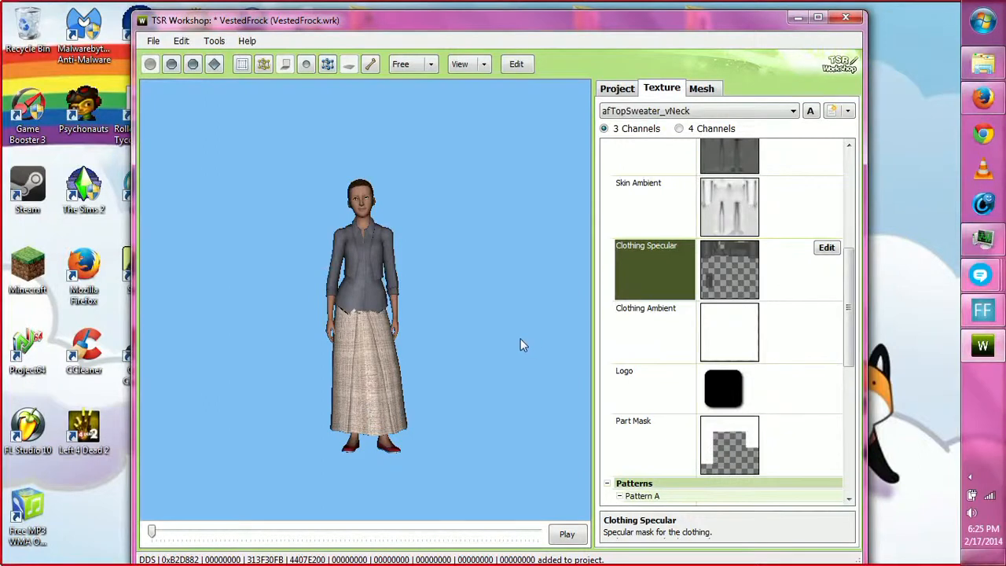
key("ctrl+s")
right_click_drag(445, 342, 425, 256)
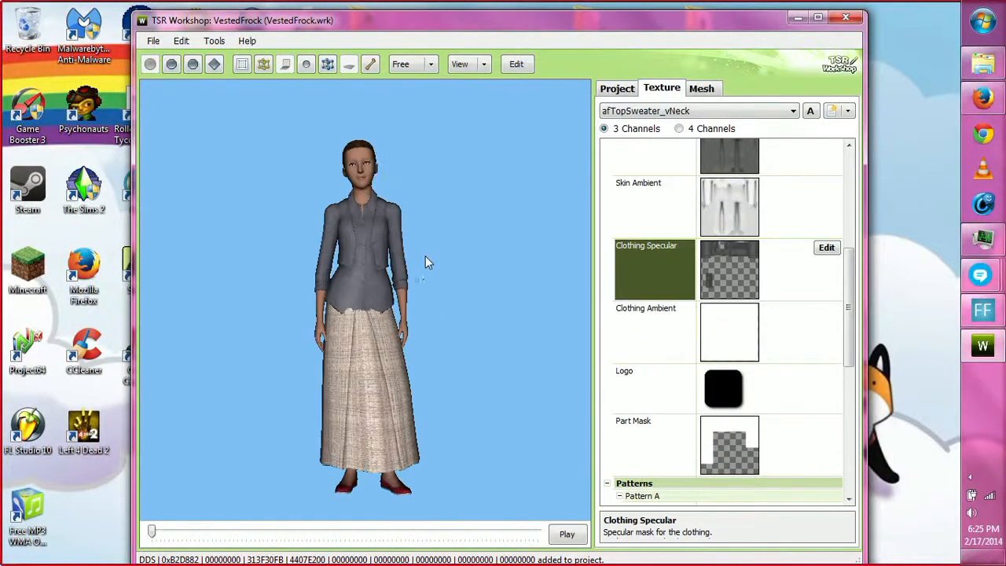
left_click_drag(423, 280, 399, 301)
Step: Choose the BandanaEP2XSml_3 pattern from the Fabric category for Pattern A
left_click_drag(848, 307, 865, 411)
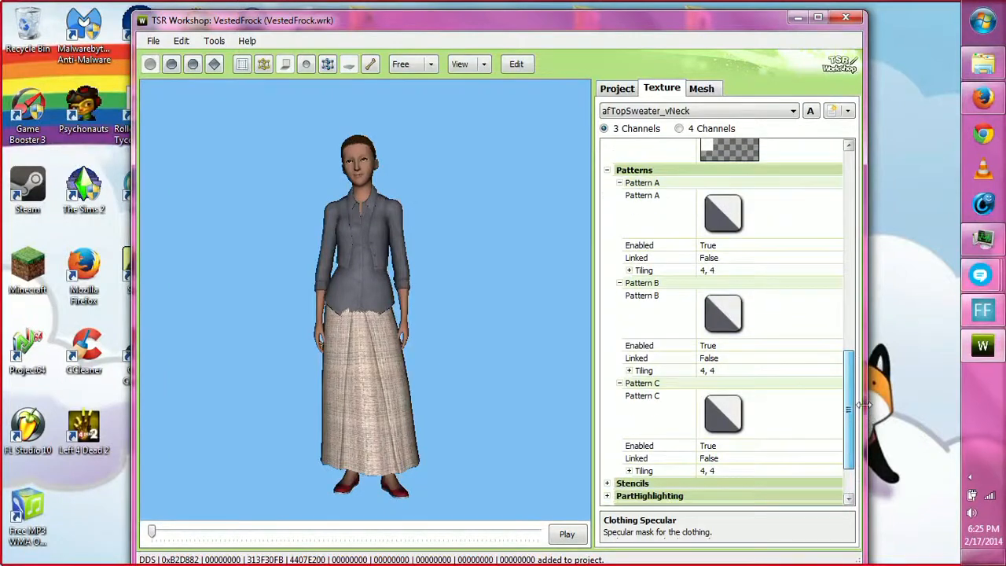
left_click(838, 345)
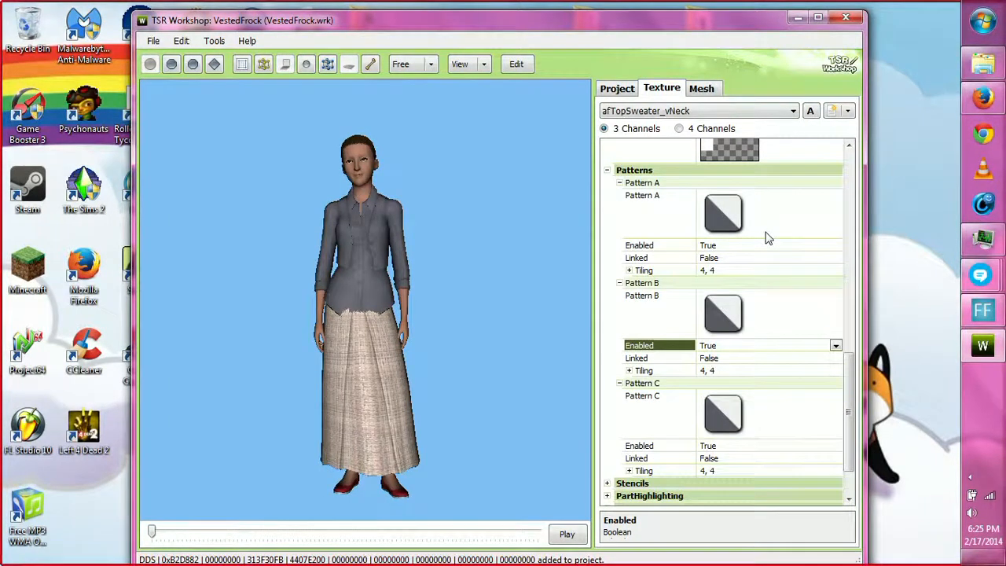
left_click(800, 226)
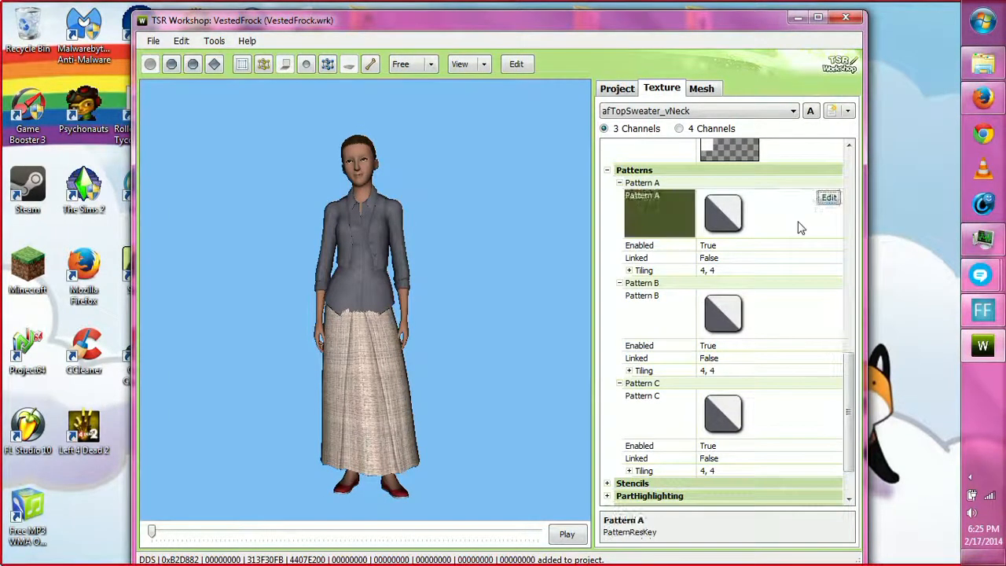
left_click(828, 199)
left_click(308, 174)
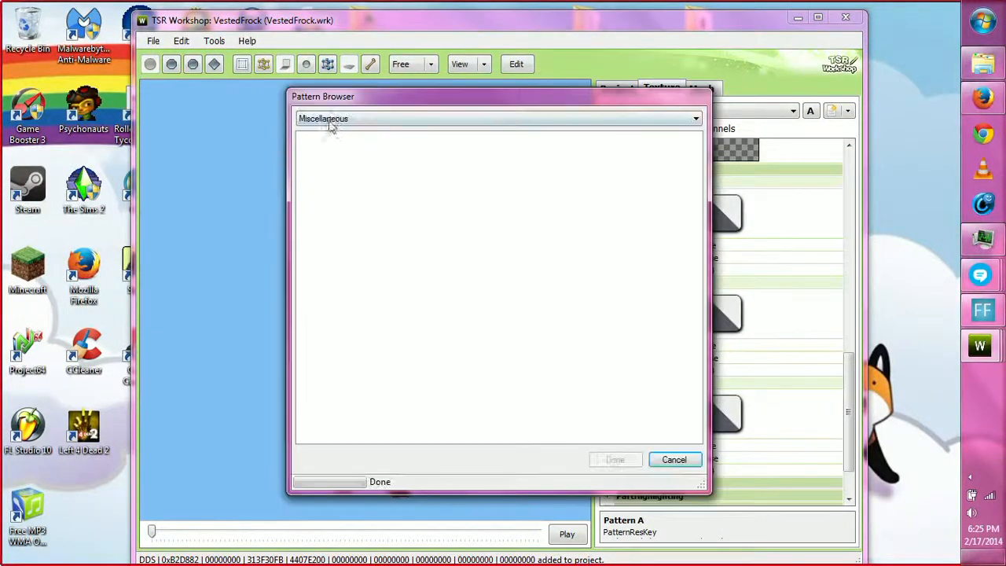
left_click(332, 119)
left_click(315, 161)
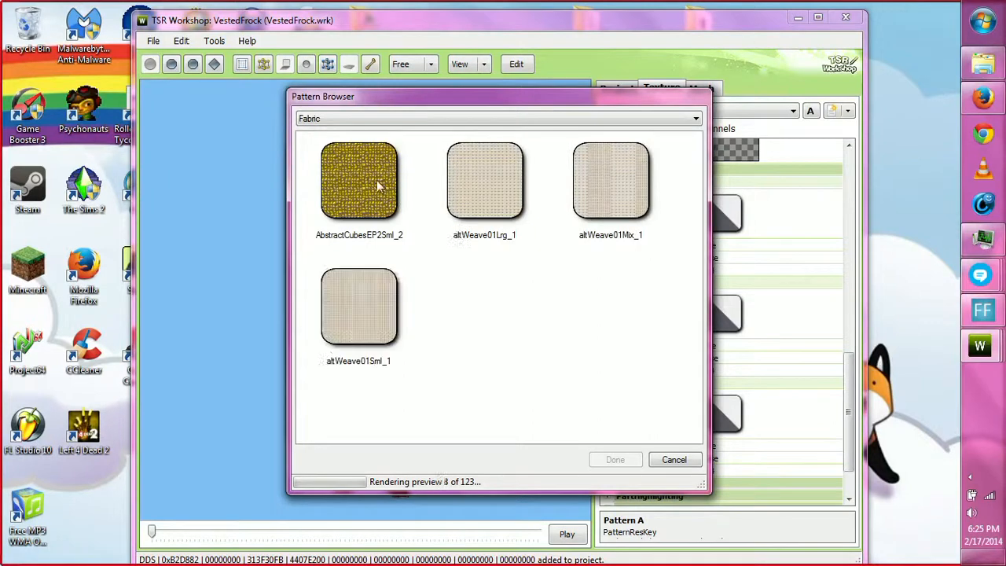
left_click(492, 320)
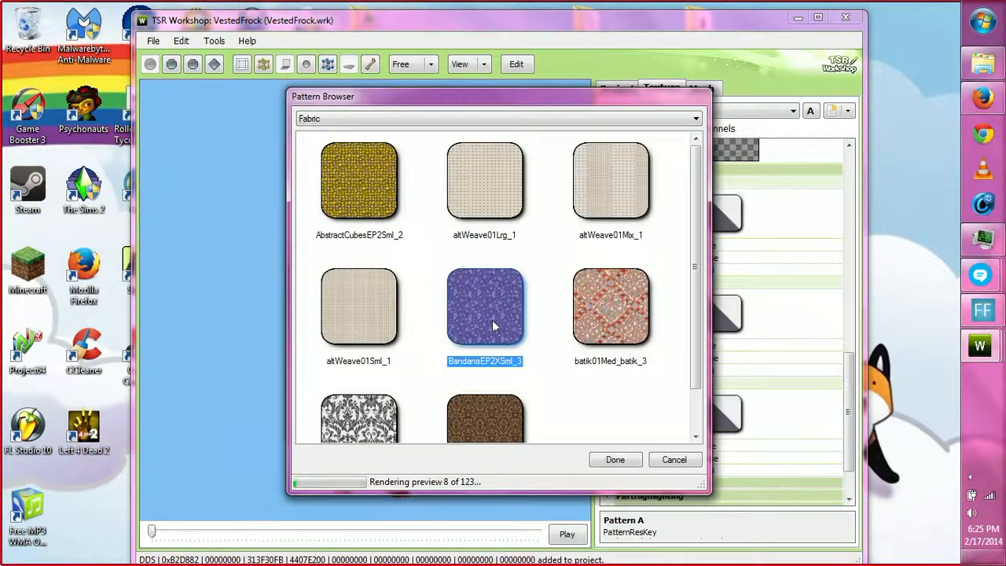
left_click(617, 460)
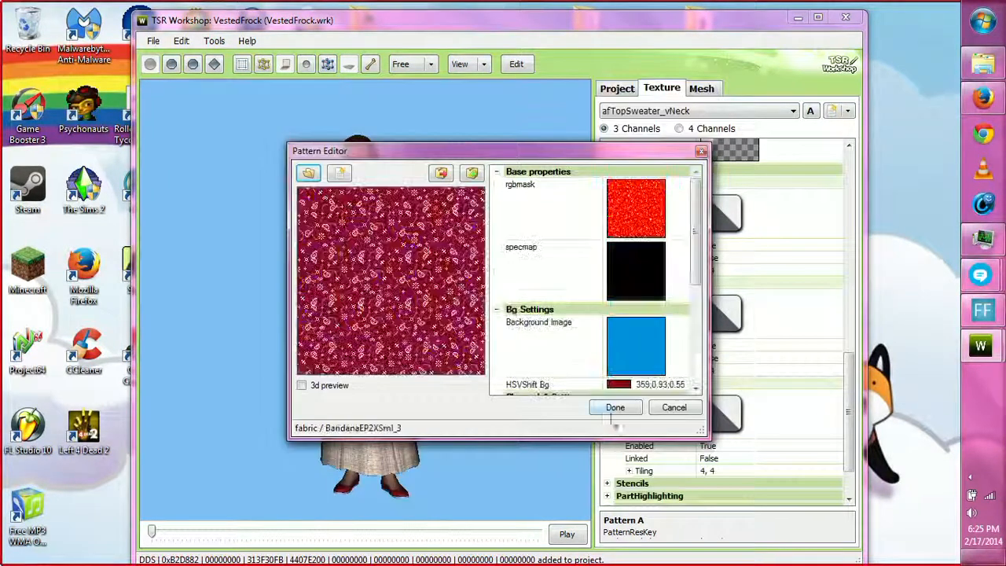
Step: Preview the bandana pattern on the 3D model, apply it and inspect the top up close from several angles
left_click(302, 385)
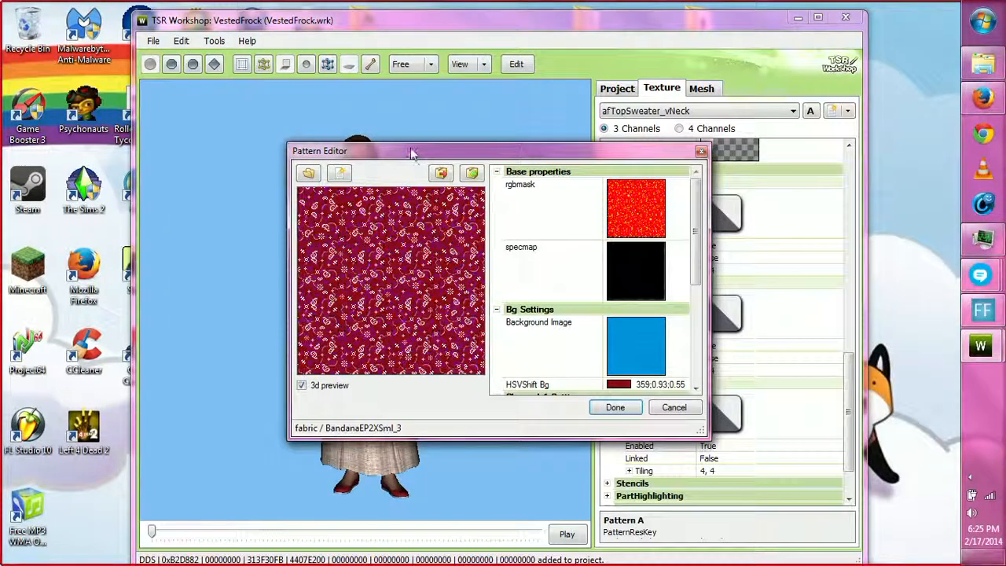
left_click_drag(411, 146, 584, 129)
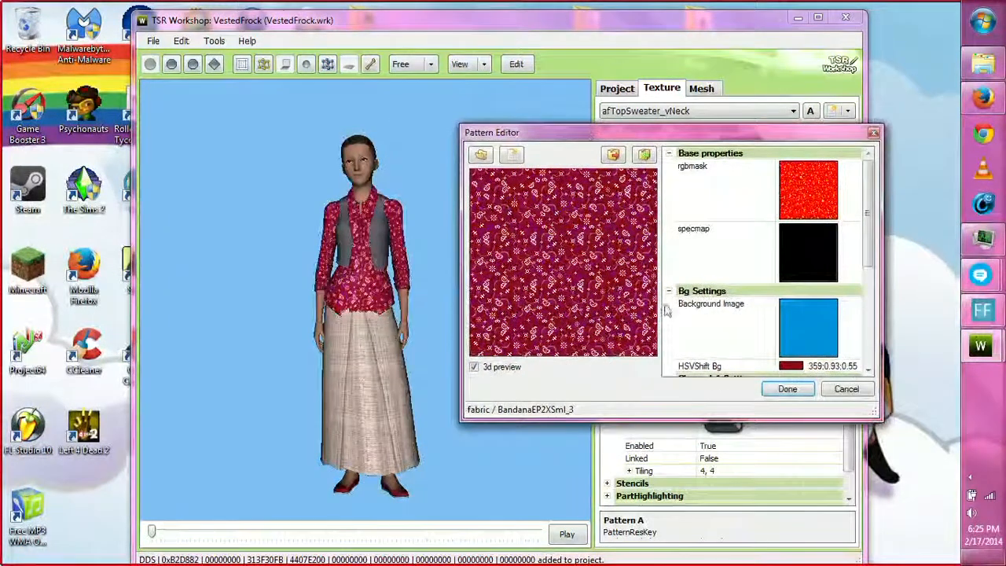
left_click(784, 388)
scroll(428, 275, "up", 5)
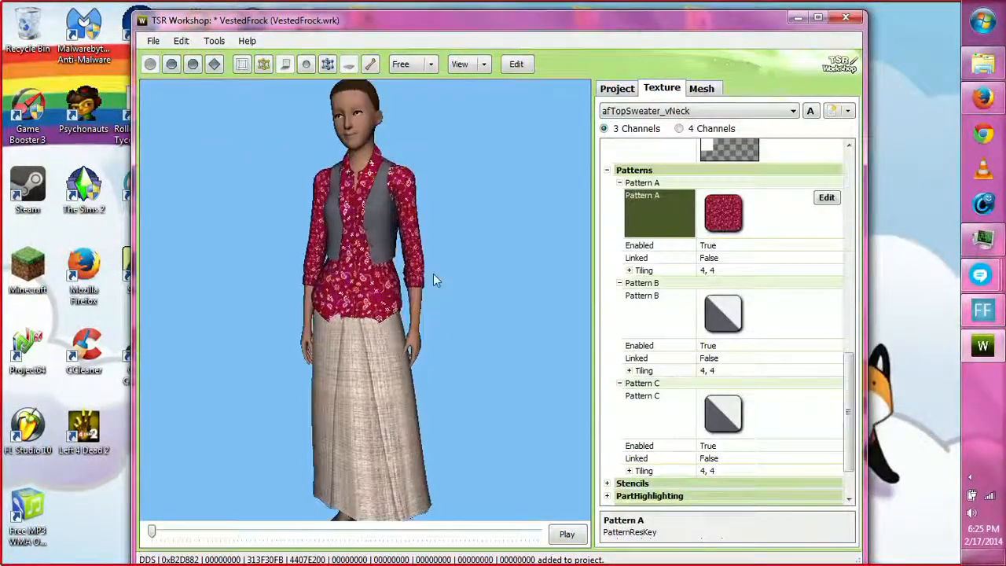
left_click_drag(510, 235, 236, 253)
left_click_drag(204, 250, 500, 289)
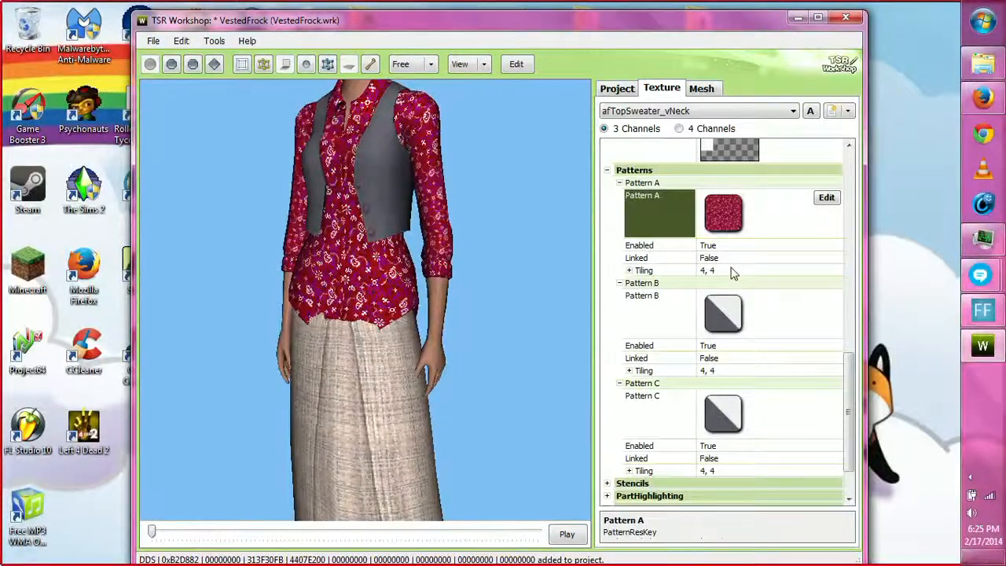
Step: Set Pattern A's tiling to 6, 6, check the result on the model and save the project
left_click(673, 272)
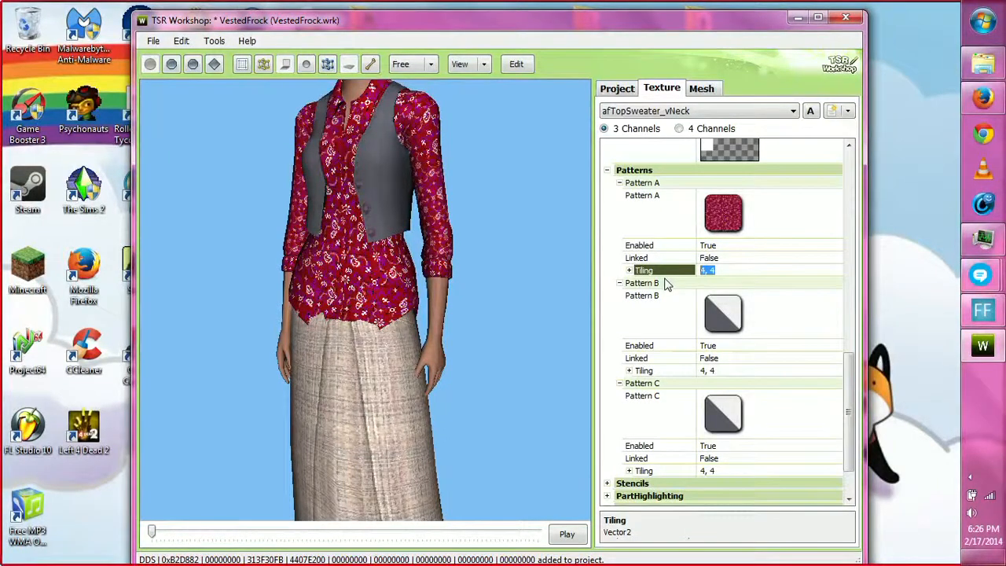
type("6,6")
key("Return")
left_click_drag(503, 327, 373, 340)
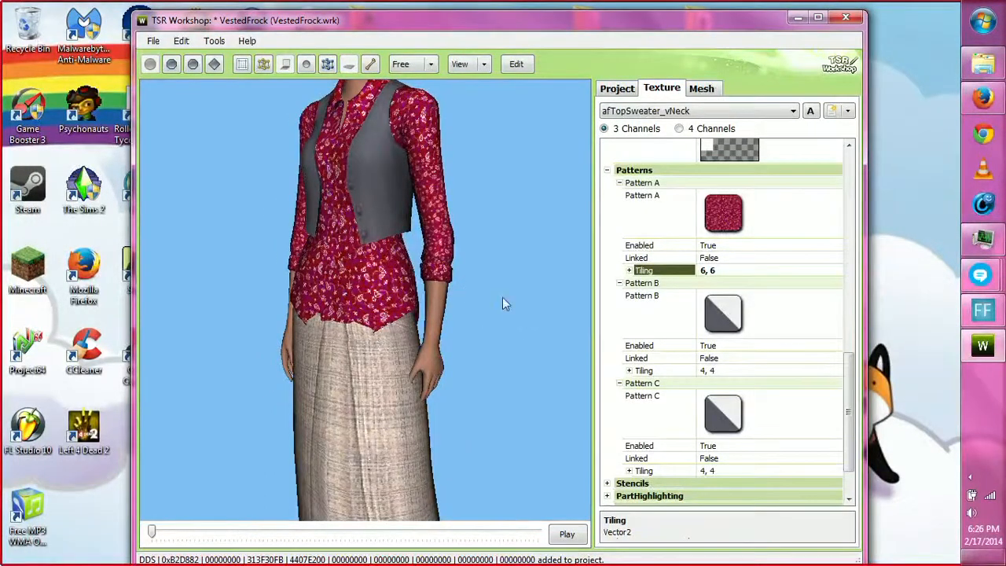
left_click_drag(495, 341, 481, 408)
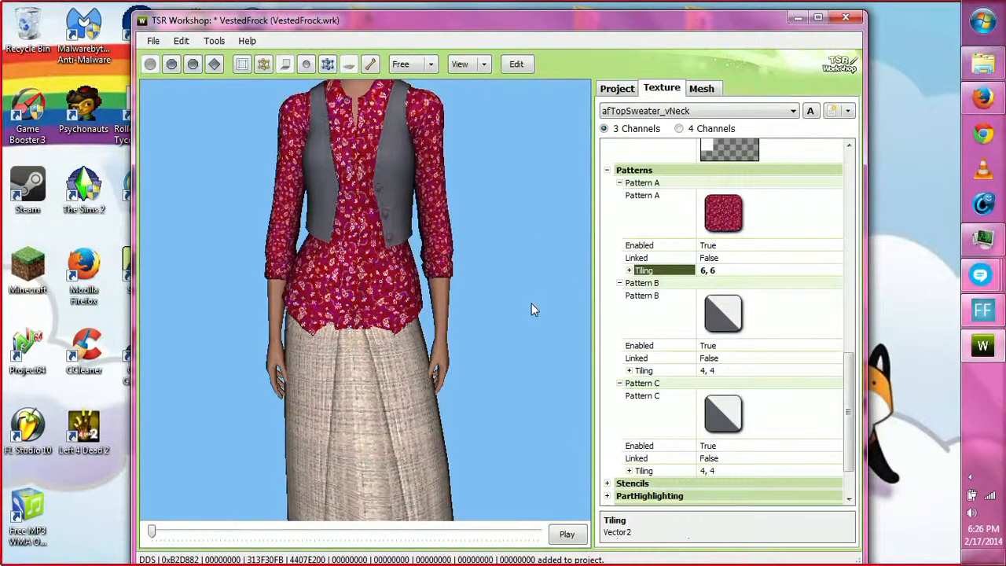
left_click(807, 214)
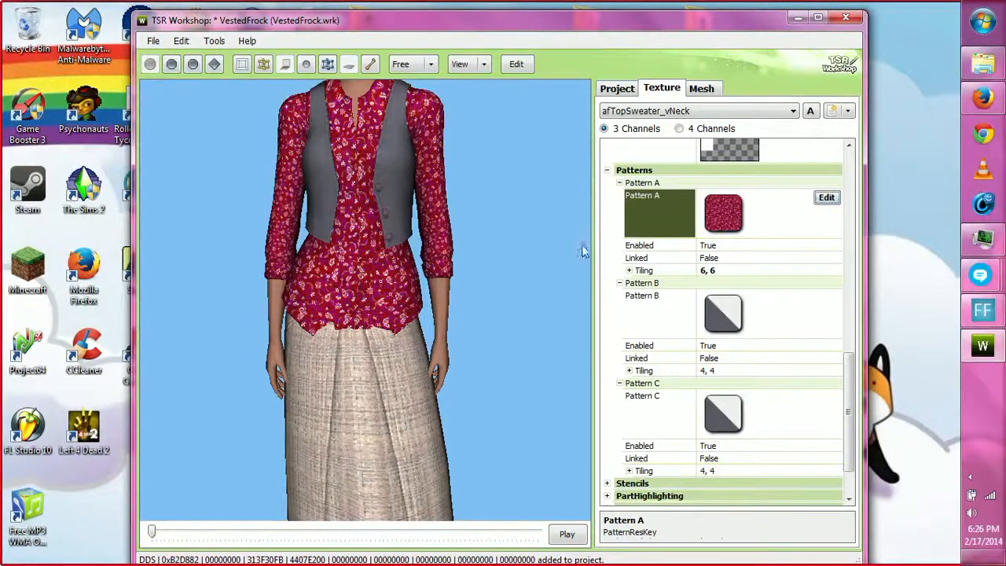
key("ctrl+s")
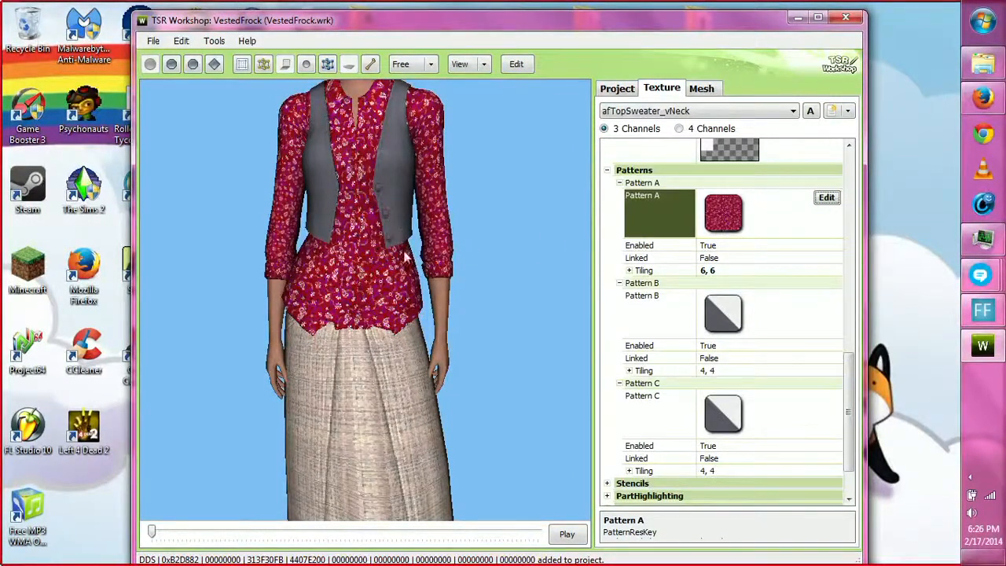
Step: Replace Pattern A's bandana fabric with the solidColor_1 pattern from the Miscellaneous category
left_click(827, 201)
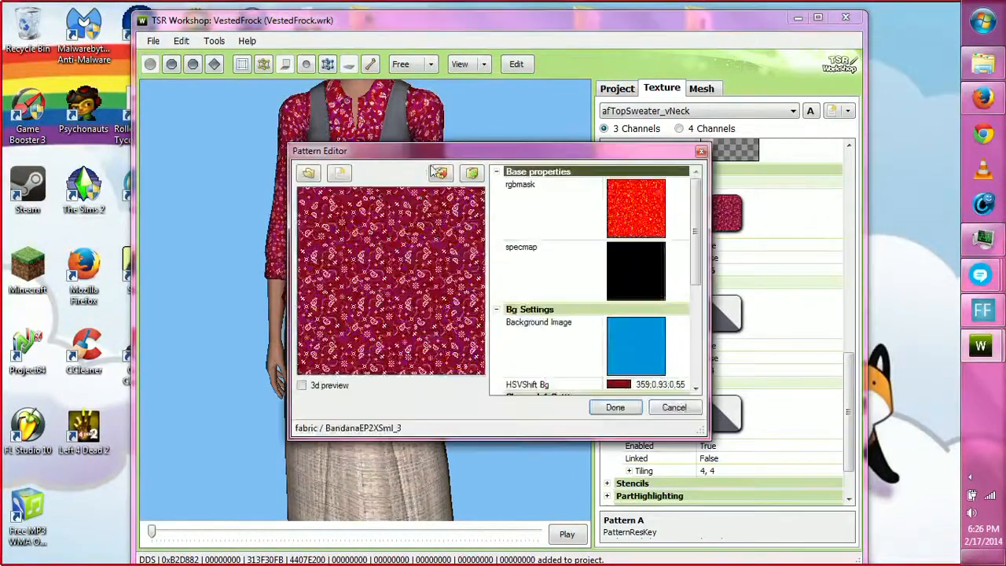
left_click(435, 171)
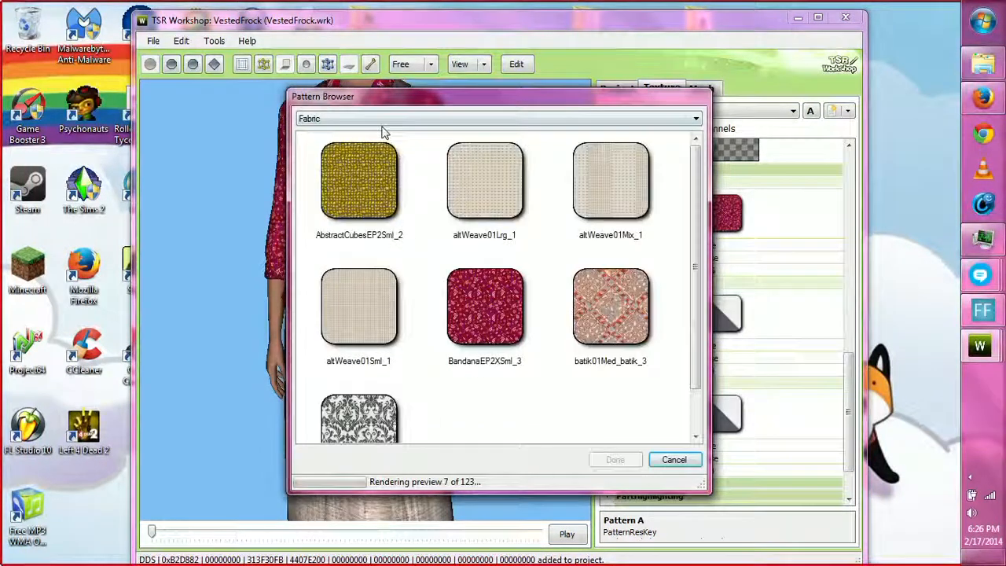
left_click(381, 121)
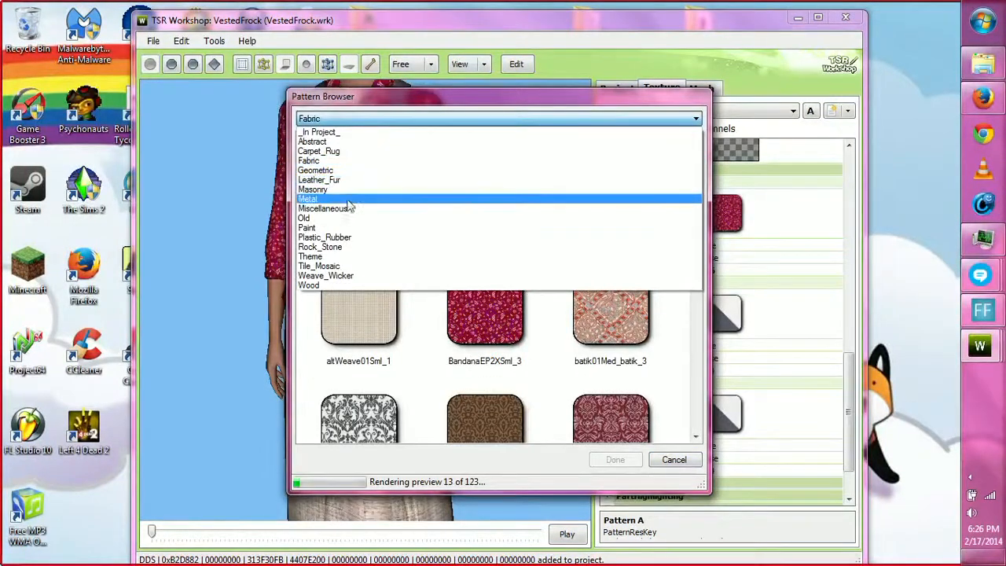
left_click(369, 208)
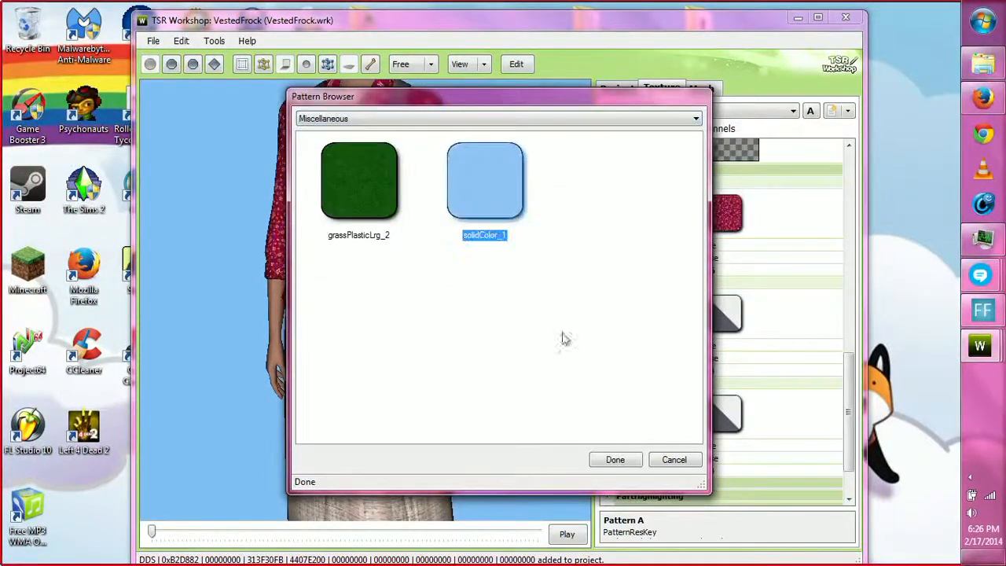
left_click(617, 462)
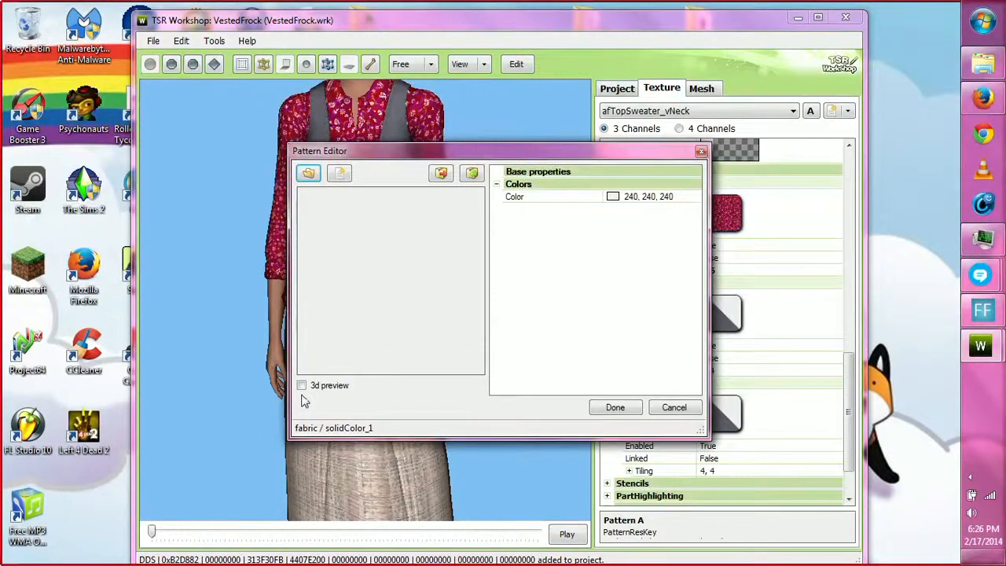
Step: Preview Pattern A on the 3D model, set its solid color to green 126, 206, 135, apply it and inspect the shirt
left_click(301, 385)
left_click_drag(412, 150, 613, 132)
left_click(881, 166)
left_click(899, 165)
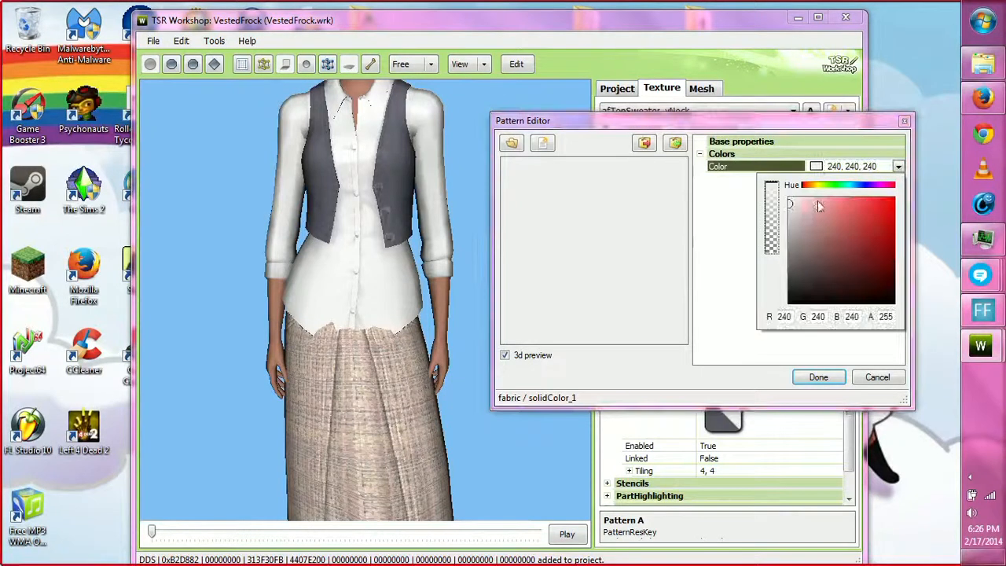
left_click(851, 186)
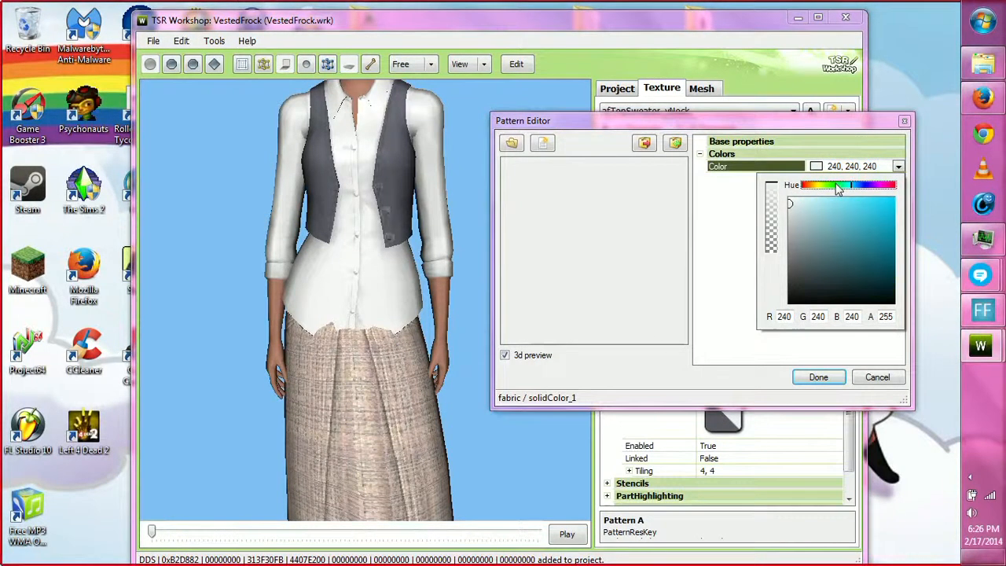
left_click(836, 185)
left_click(845, 221)
mouse_move(845, 221)
left_mouse_down()
mouse_move(834, 209)
mouse_move(831, 220)
left_mouse_up()
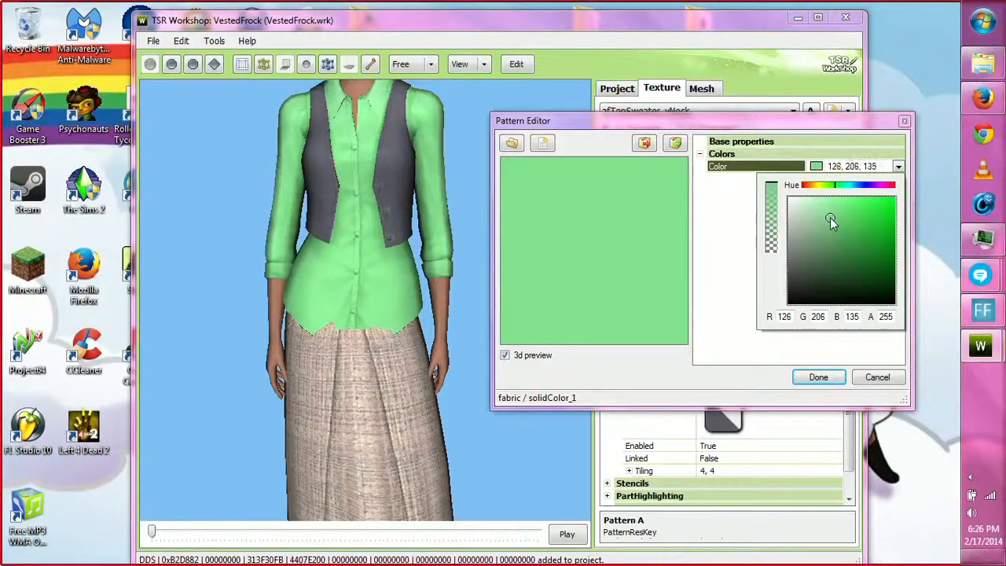
left_click(681, 403)
left_click(807, 378)
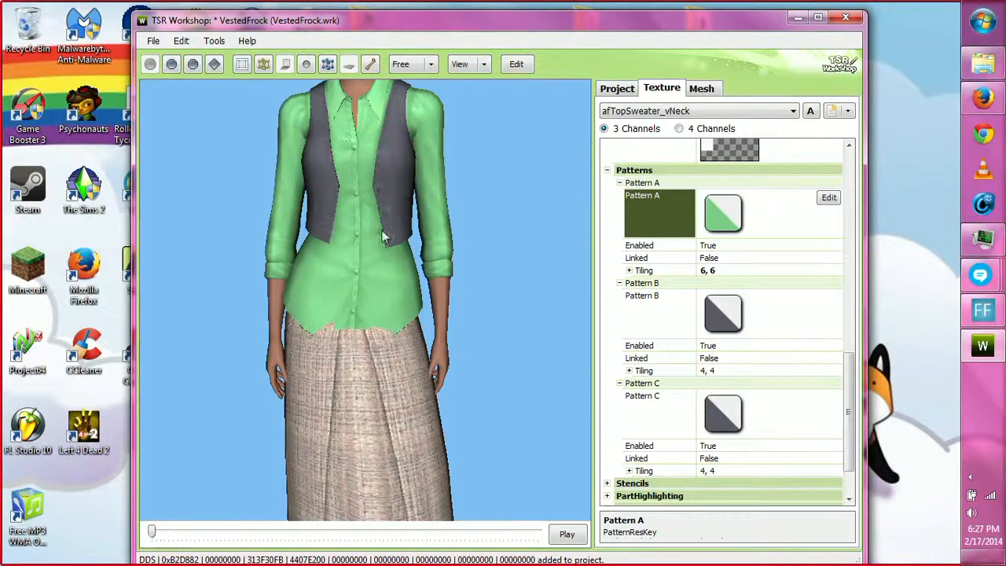
left_click_drag(351, 161, 281, 247)
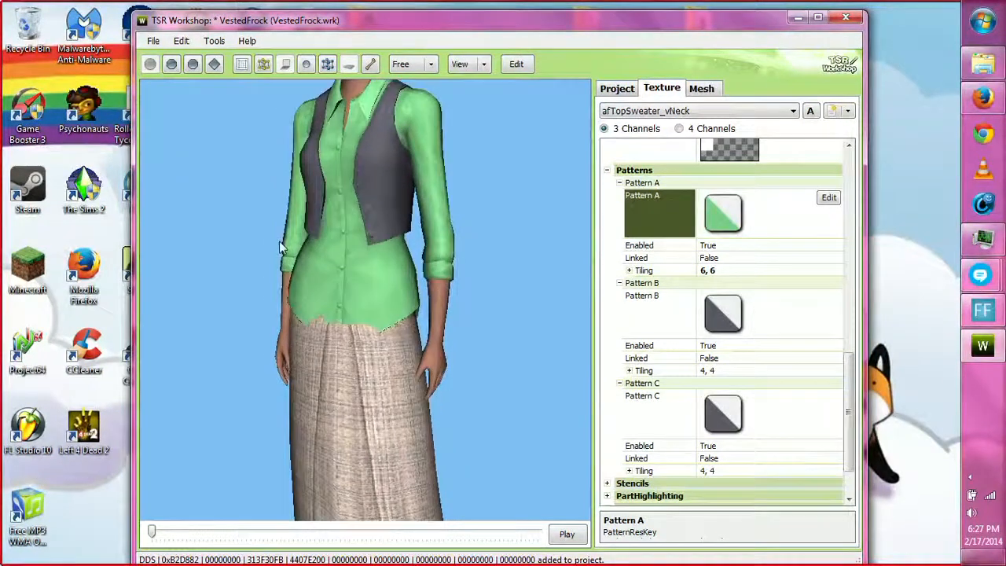
Step: Open Pattern B for editing with the 3D preview turned on and bring up its color choices
left_click(789, 321)
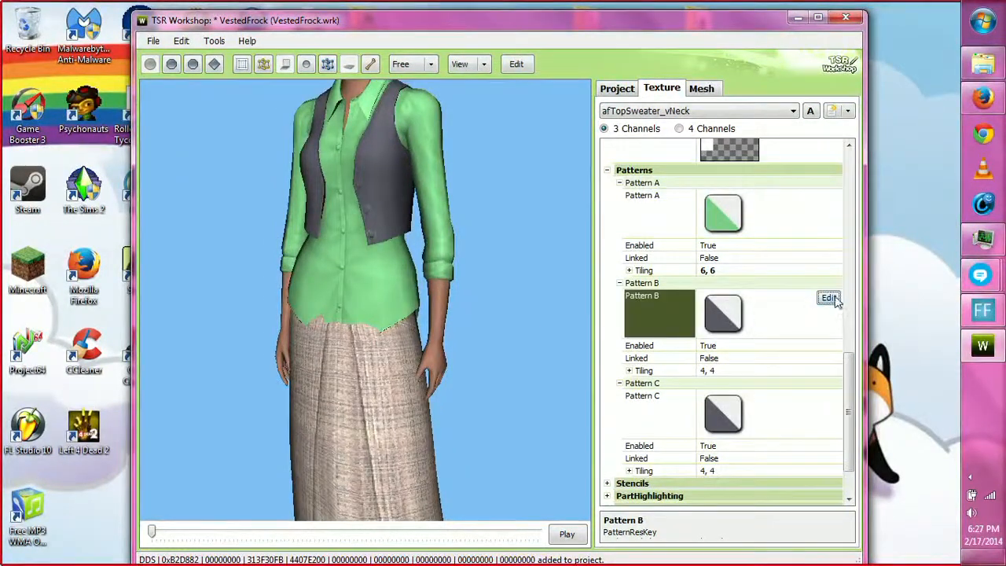
left_click(829, 298)
left_click_drag(452, 151, 617, 120)
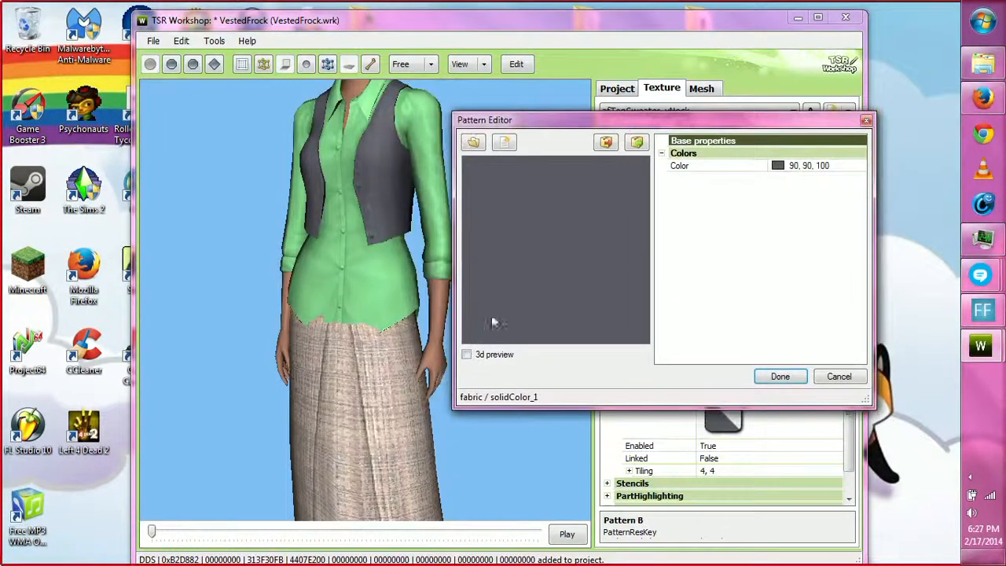
left_click(467, 354)
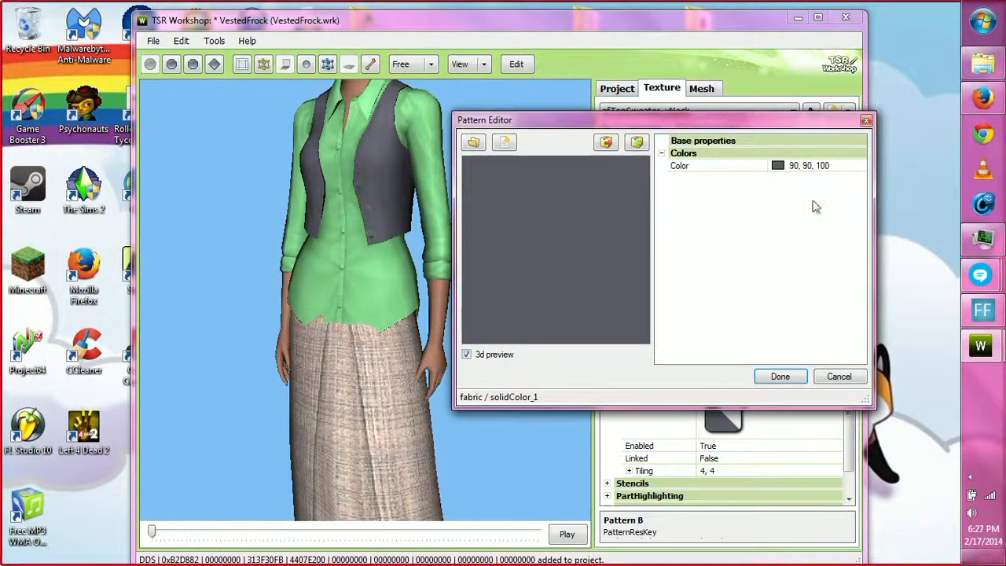
left_click(859, 167)
left_click(860, 166)
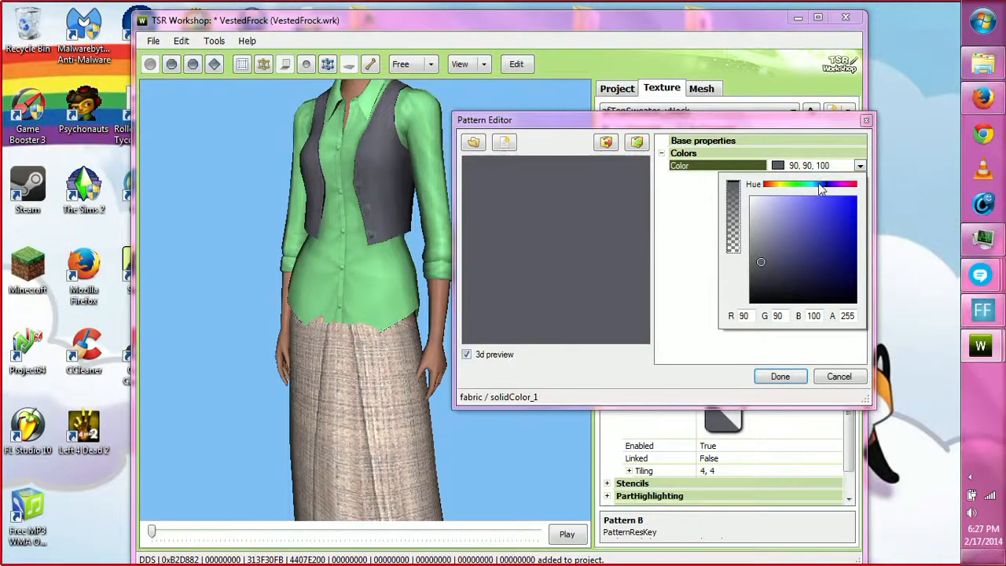
Step: Choose the carbonFiberSP2_2 pattern from the Fabric category for Pattern B and apply it to the vest
left_click(473, 141)
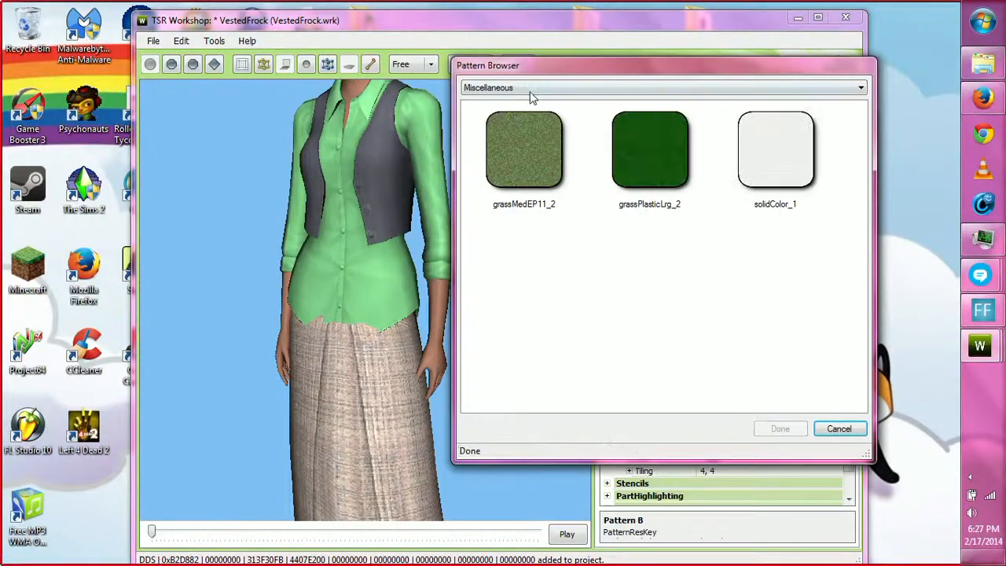
left_click(530, 91)
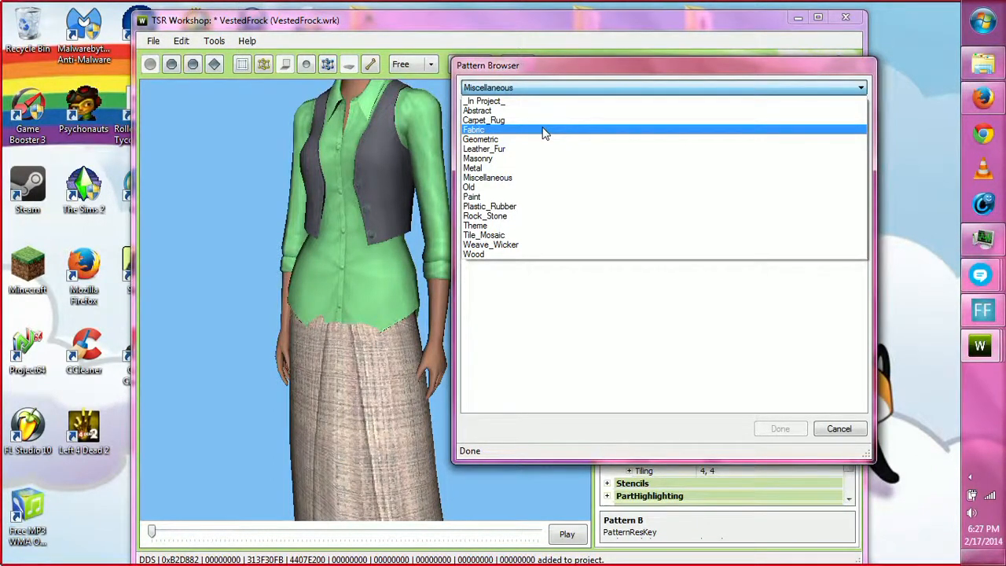
left_click(544, 131)
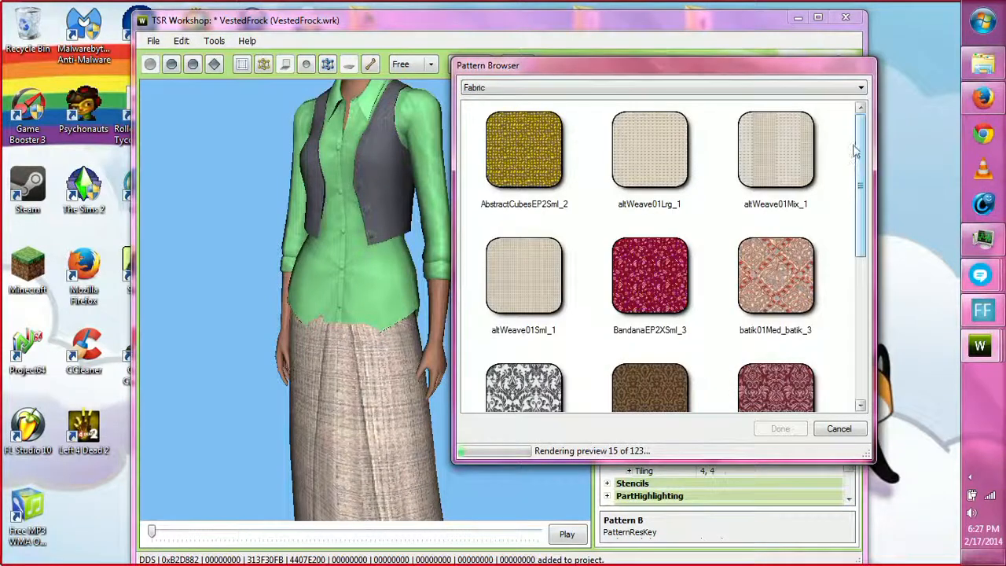
scroll(860, 240, "down", 5)
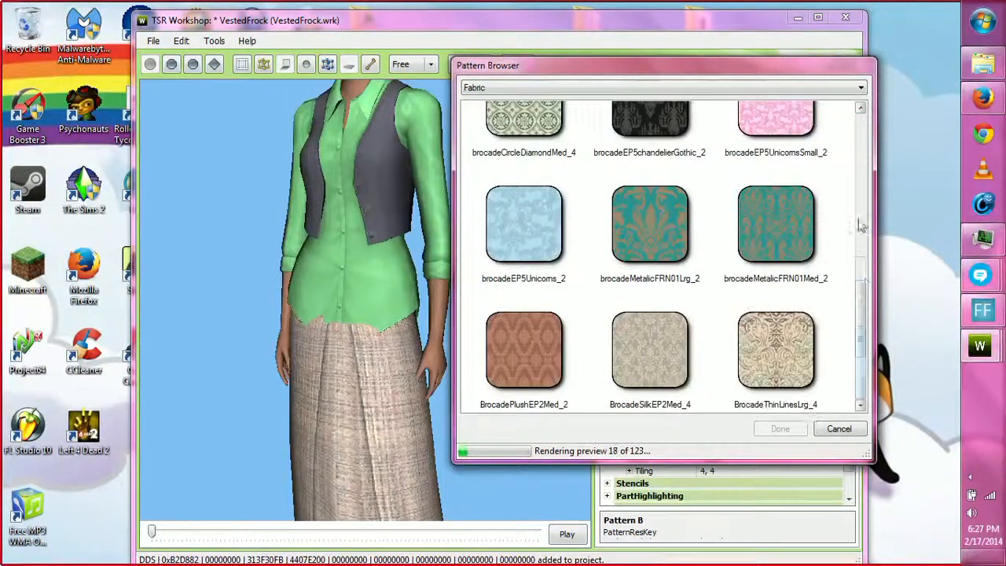
scroll(858, 299, "down", 1)
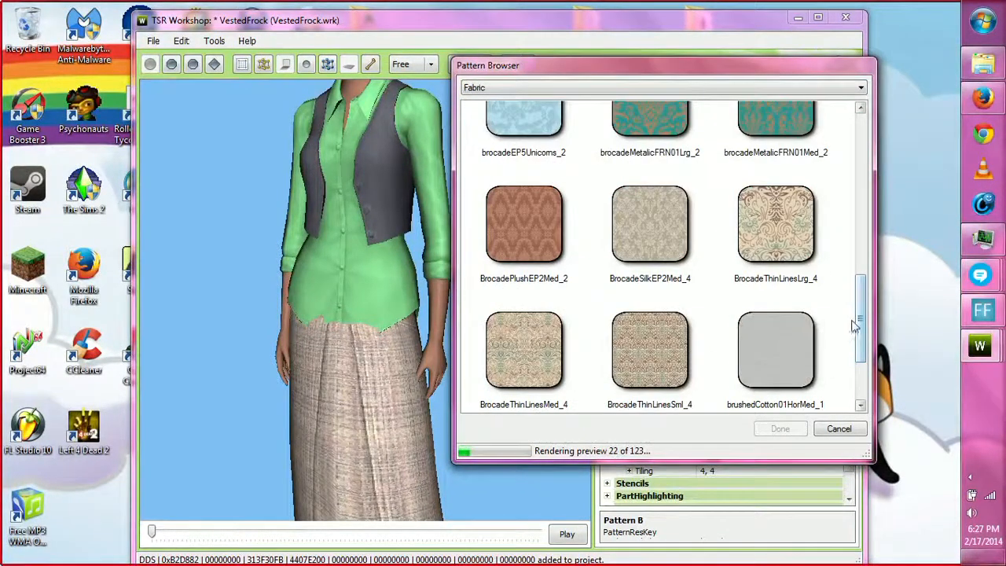
scroll(858, 314, "down", 1)
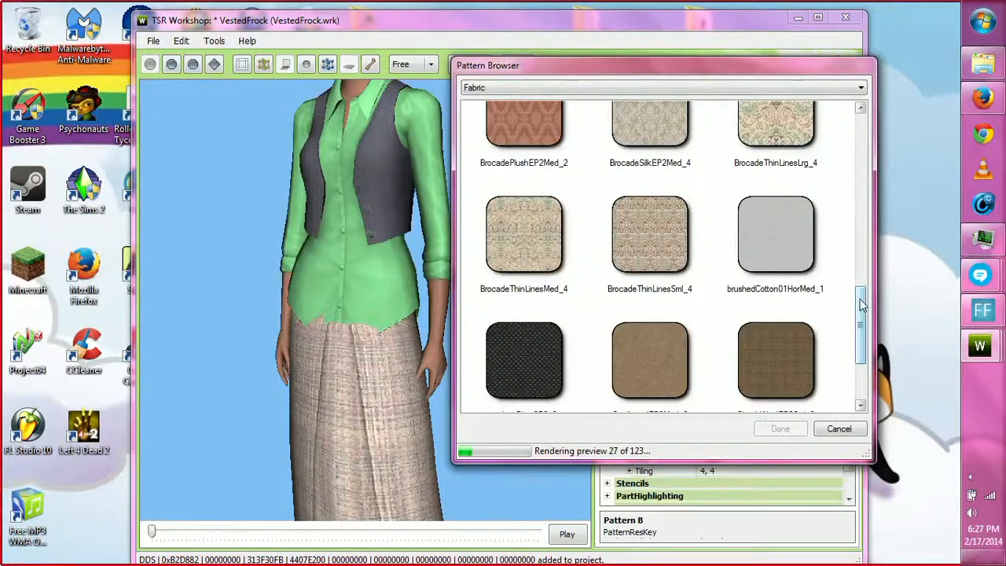
left_click_drag(857, 292, 862, 317)
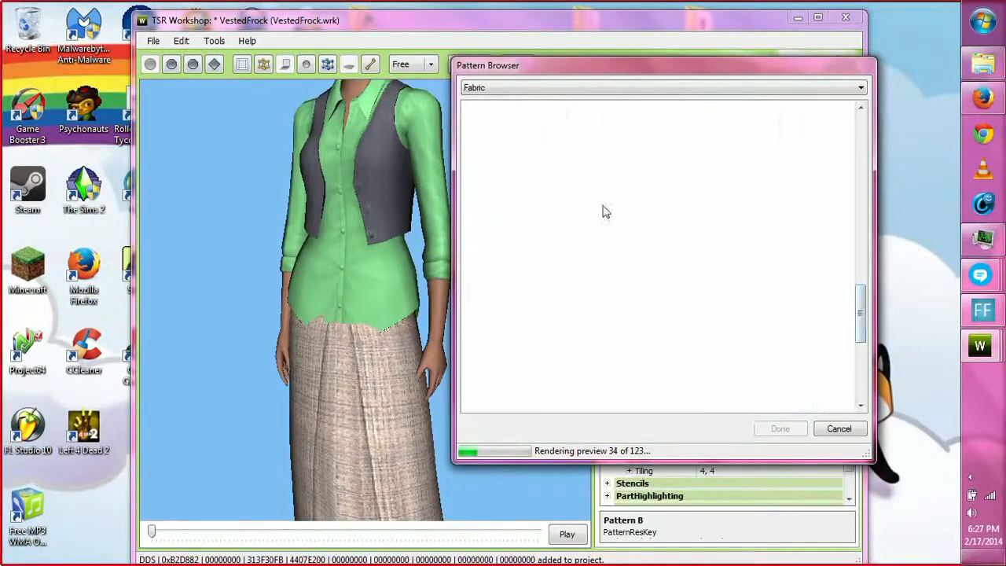
left_click(532, 143)
left_click(779, 428)
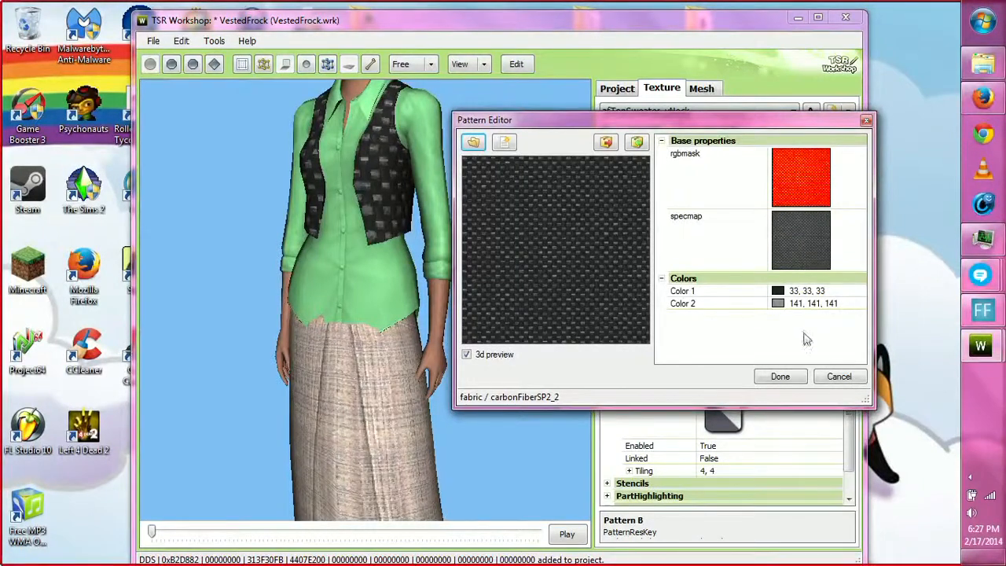
left_click(778, 376)
Step: Set Pattern B's tiling to 6, 6, check the vest from several angles and save the project
left_click(720, 371)
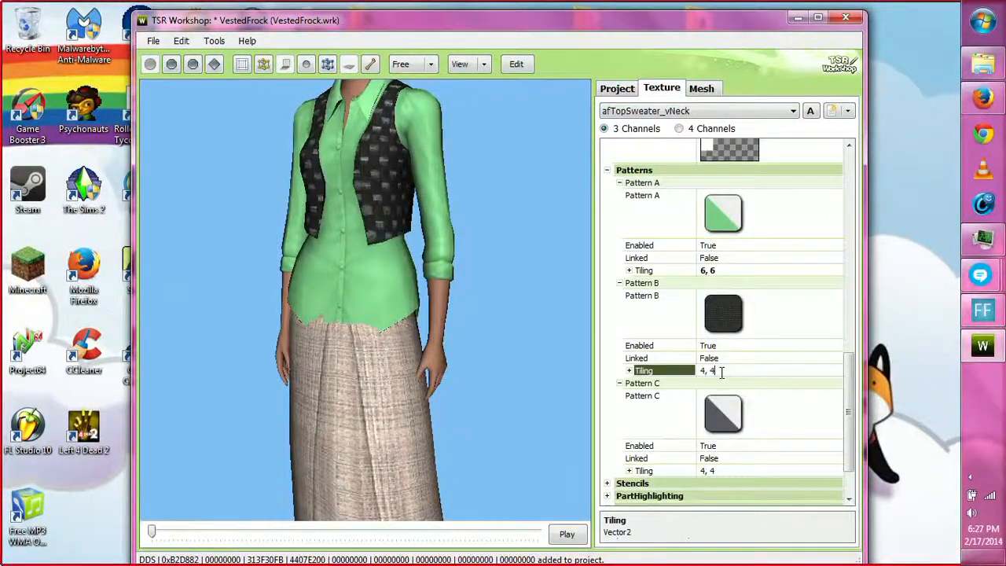
double_click(716, 372)
type("6,6")
key("Return")
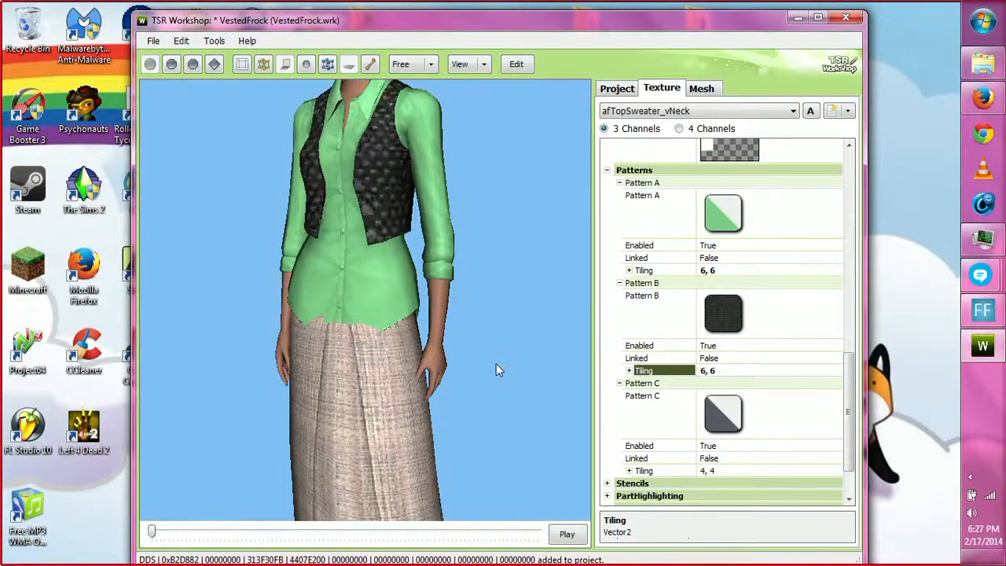
left_click_drag(496, 363, 595, 399)
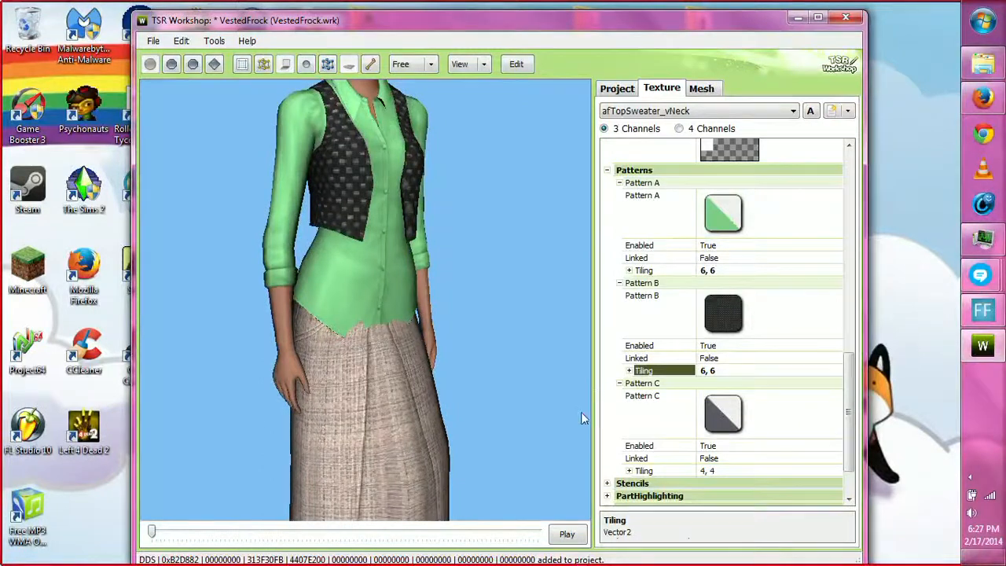
key("ctrl+s")
left_click_drag(498, 310, 554, 370)
Step: Set Pattern B's tiling to 7, 7 and check the vest on the model
left_click(731, 370)
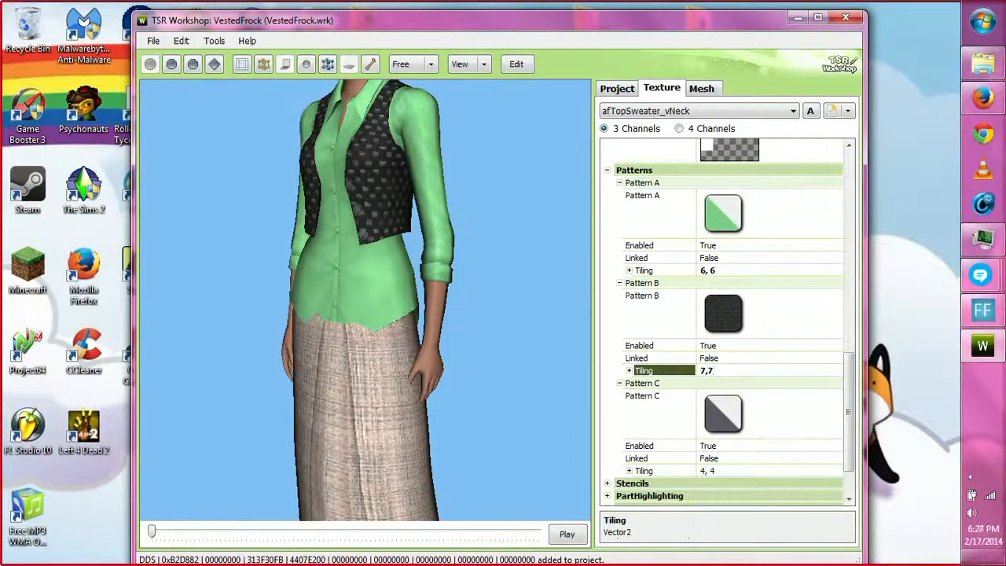
key("Return")
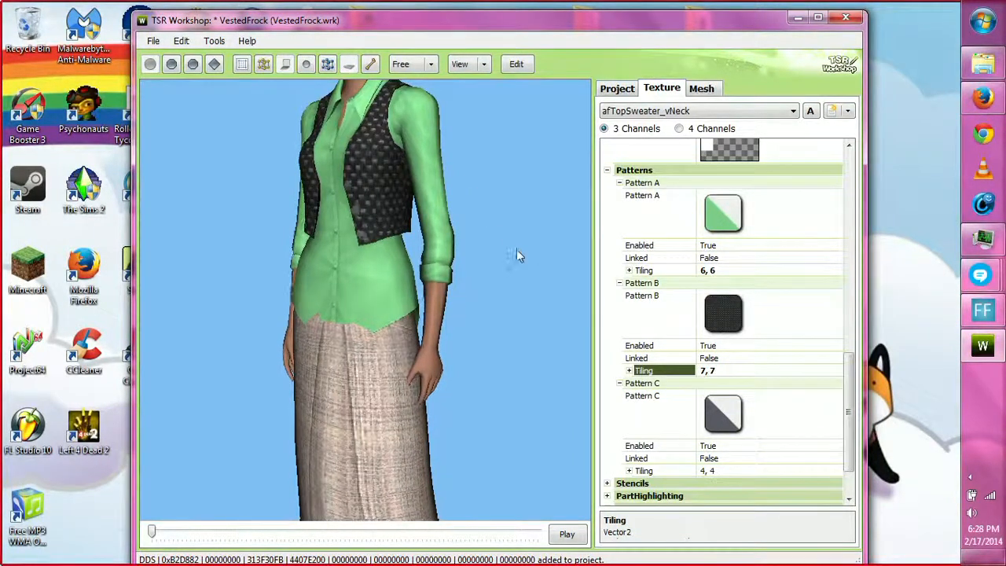
left_click_drag(517, 249, 548, 353)
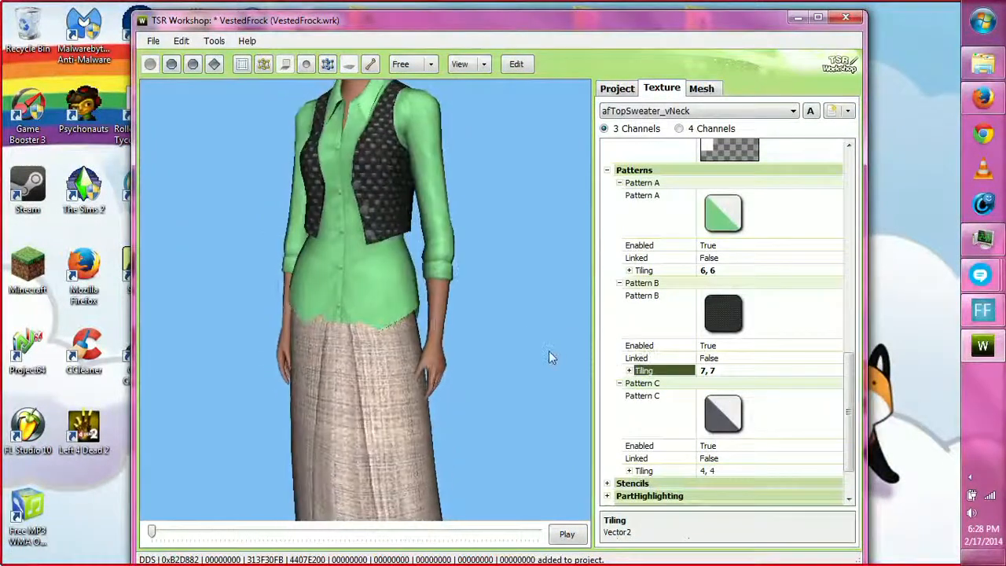
Step: Preview Pattern C on the 3D model, set its solid color to tan 201, 173, 121 and apply it to the vest's buttons
left_click(782, 420)
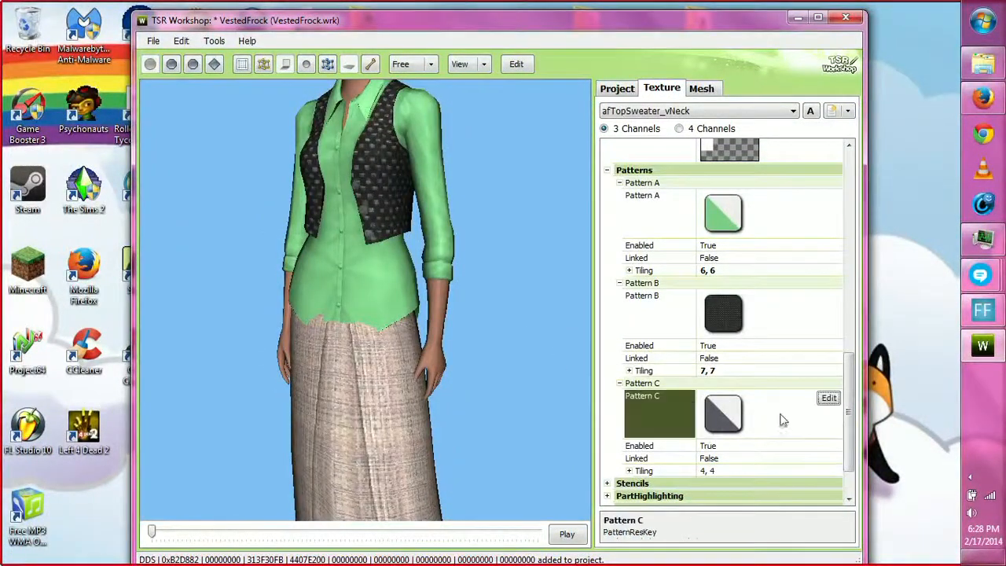
left_click(825, 398)
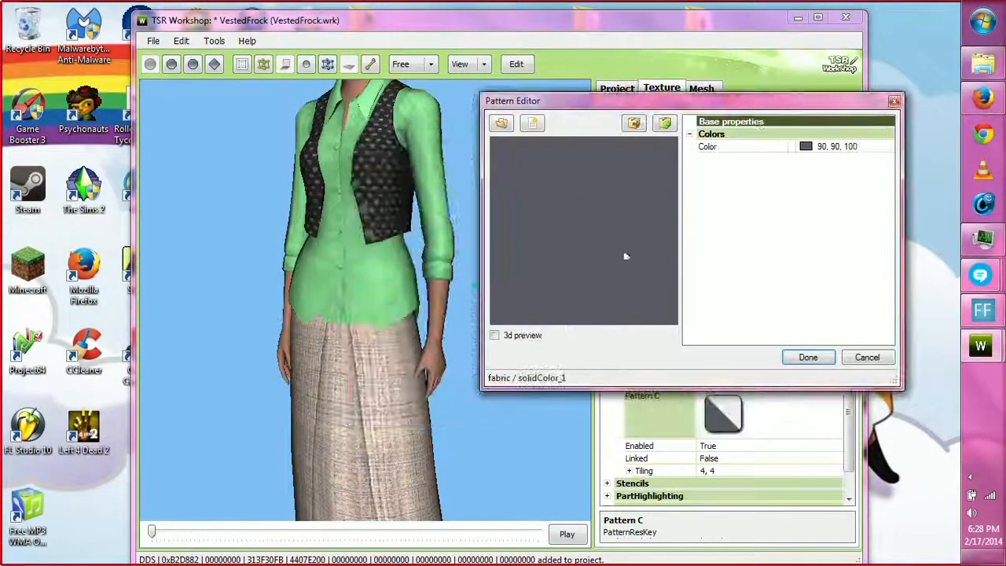
left_click(494, 335)
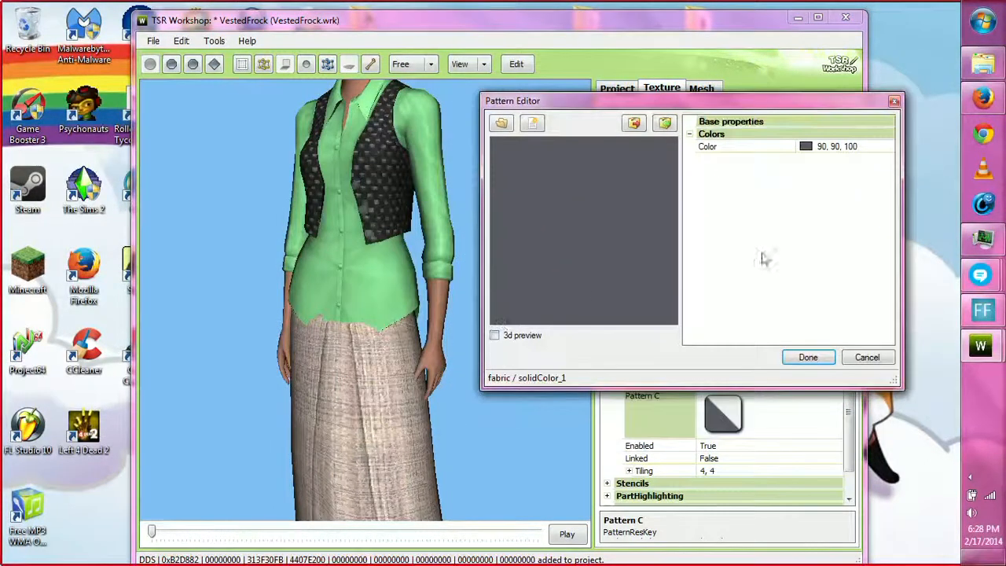
left_click(888, 148)
left_click(887, 146)
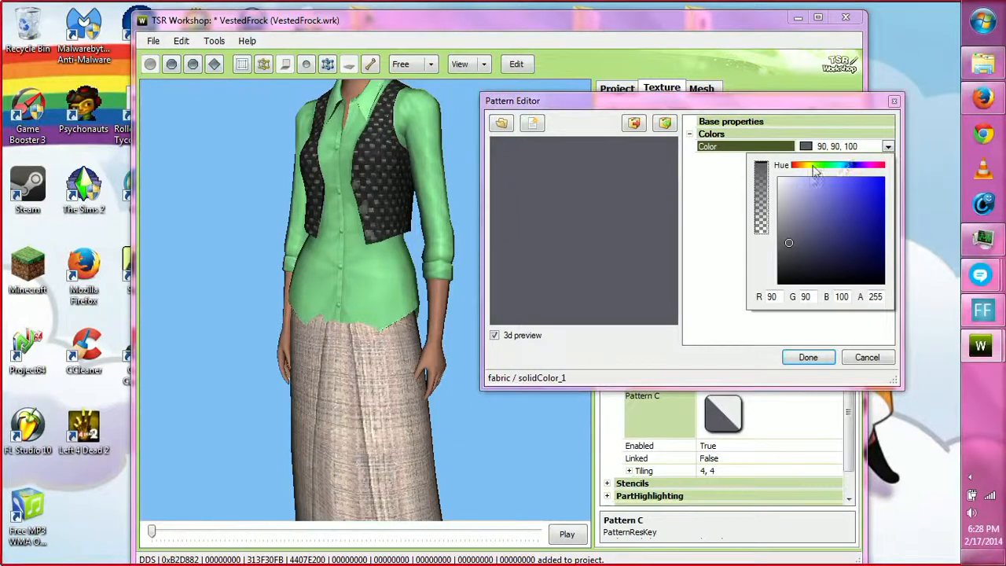
left_click(802, 167)
left_click(814, 209)
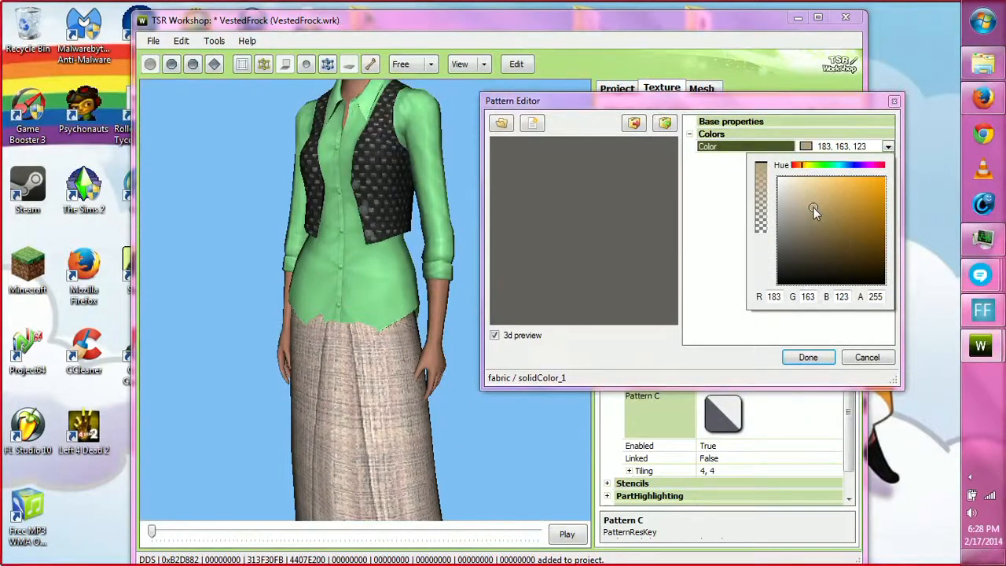
left_click(821, 199)
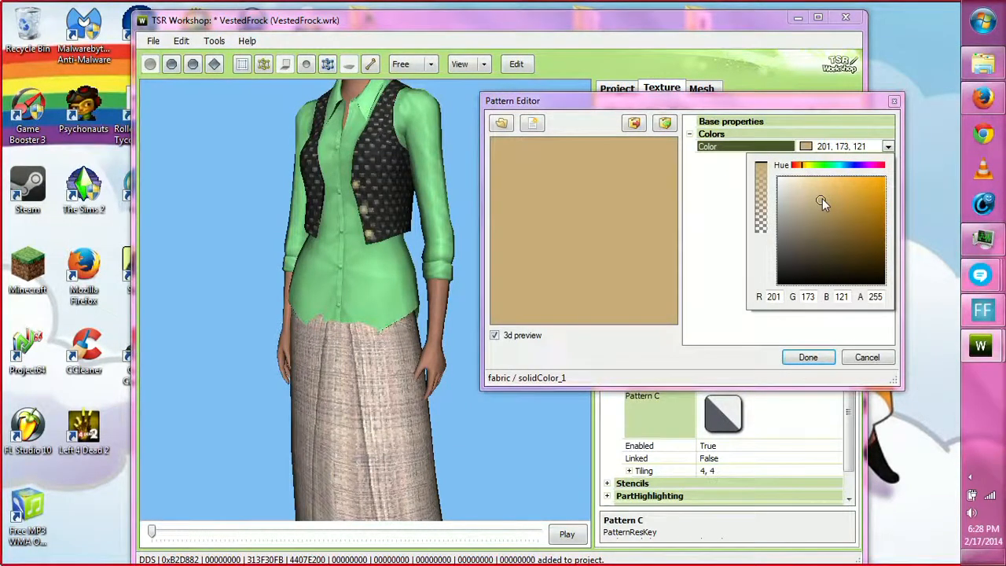
left_click(809, 360)
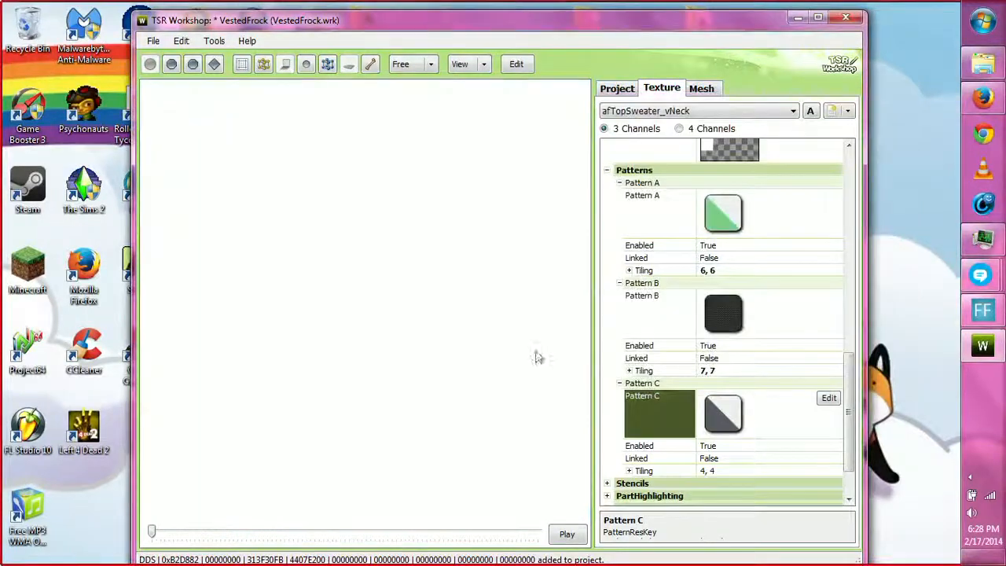
Step: Check the vest and buttons on the model, then open Pattern B's pattern browser and show the Geometric category
left_click_drag(260, 334, 321, 311)
scroll(265, 355, "down", 4)
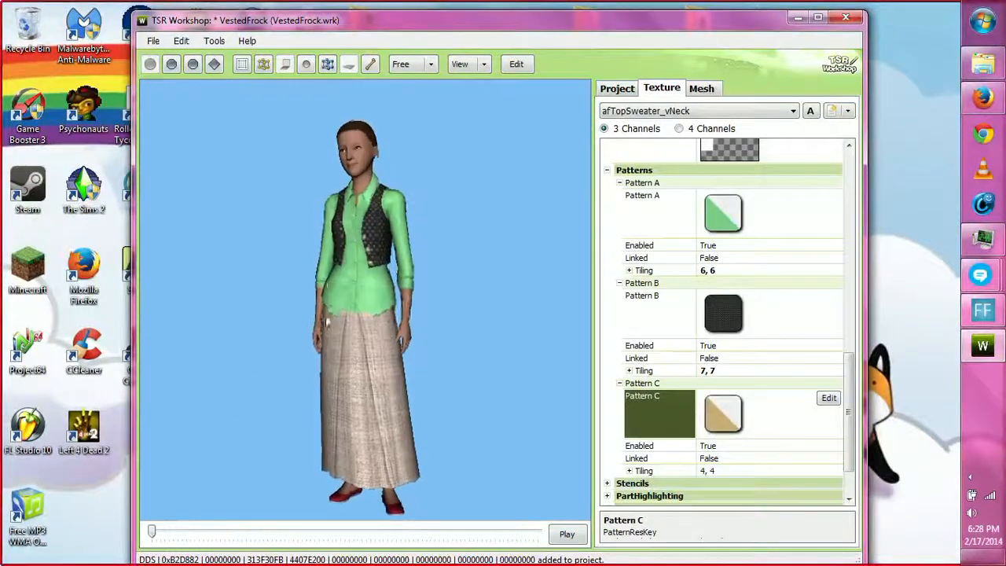
scroll(307, 235, "up", 4)
scroll(310, 237, "up", 2)
left_click_drag(315, 239, 353, 283)
left_click(775, 315)
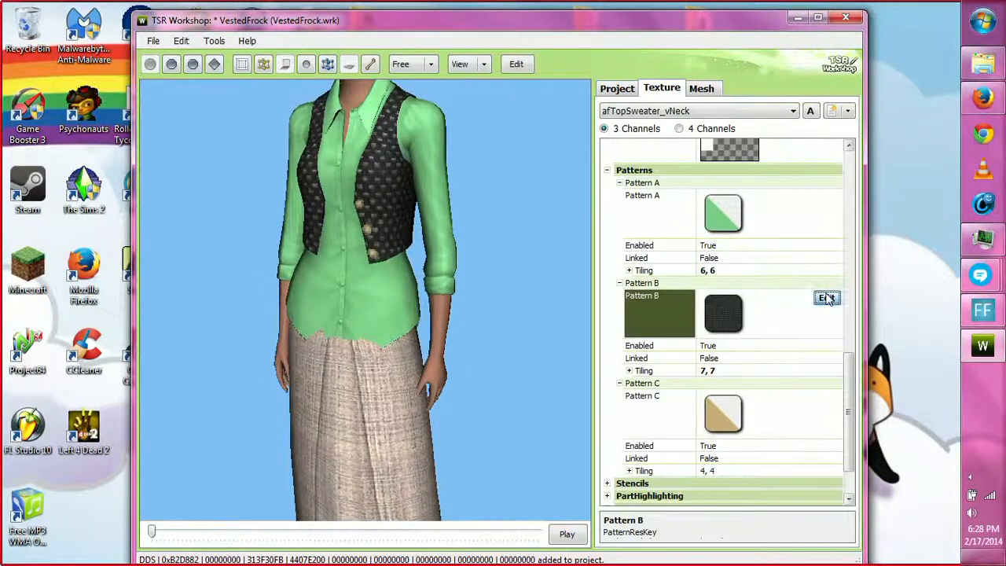
left_click(826, 298)
left_click_drag(382, 157, 564, 128)
left_click(520, 148)
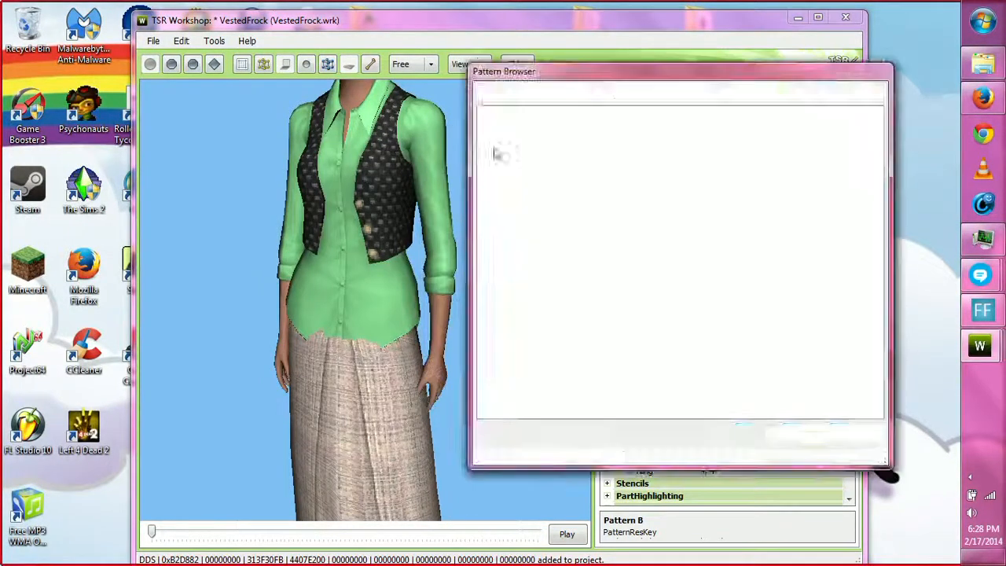
left_click(598, 95)
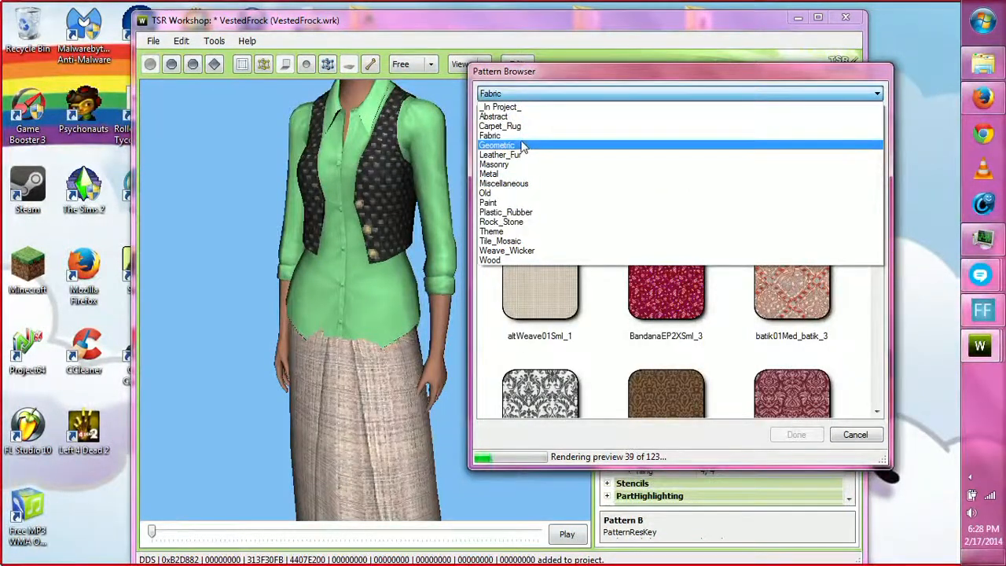
left_click(534, 146)
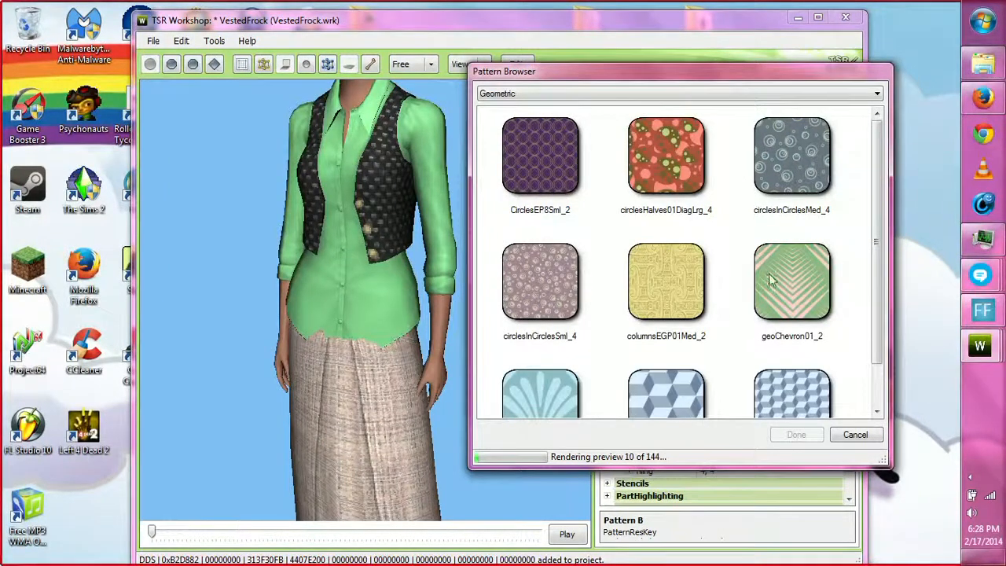
Step: Apply the geoRetro04_3 pattern to Pattern B with the 3D preview on and save the project
left_click_drag(878, 129, 888, 314)
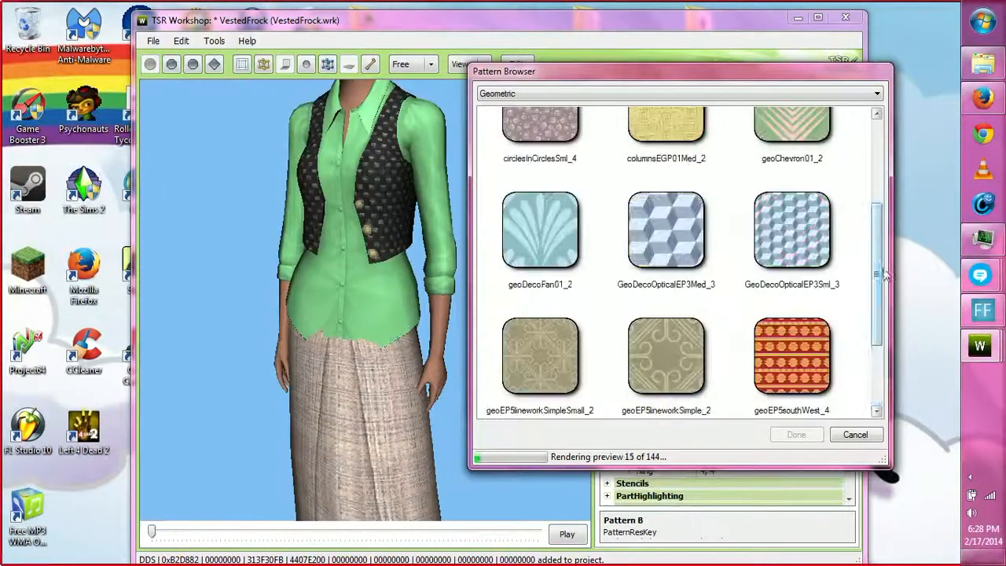
left_click_drag(880, 213, 881, 362)
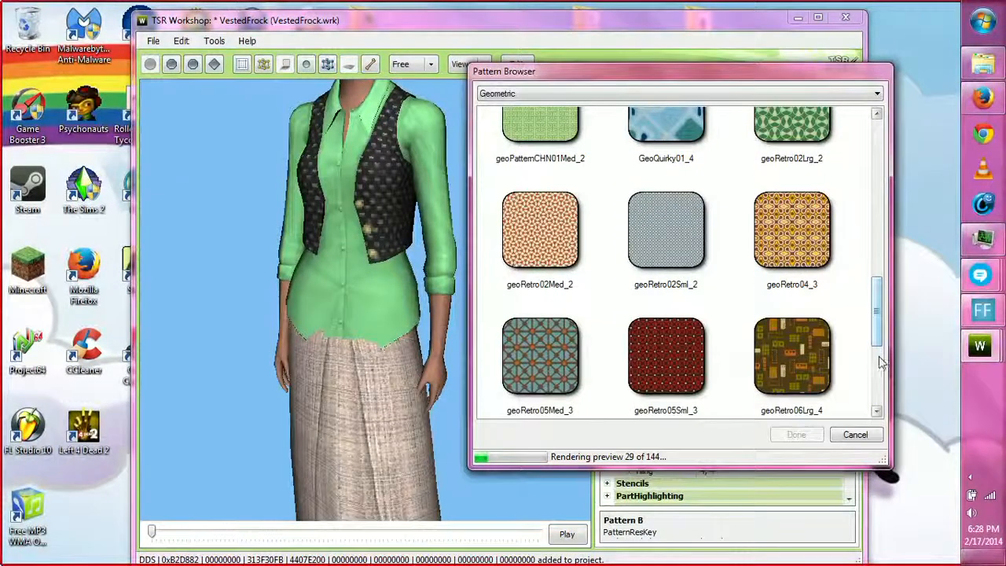
left_click_drag(878, 311, 879, 339)
left_click(790, 142)
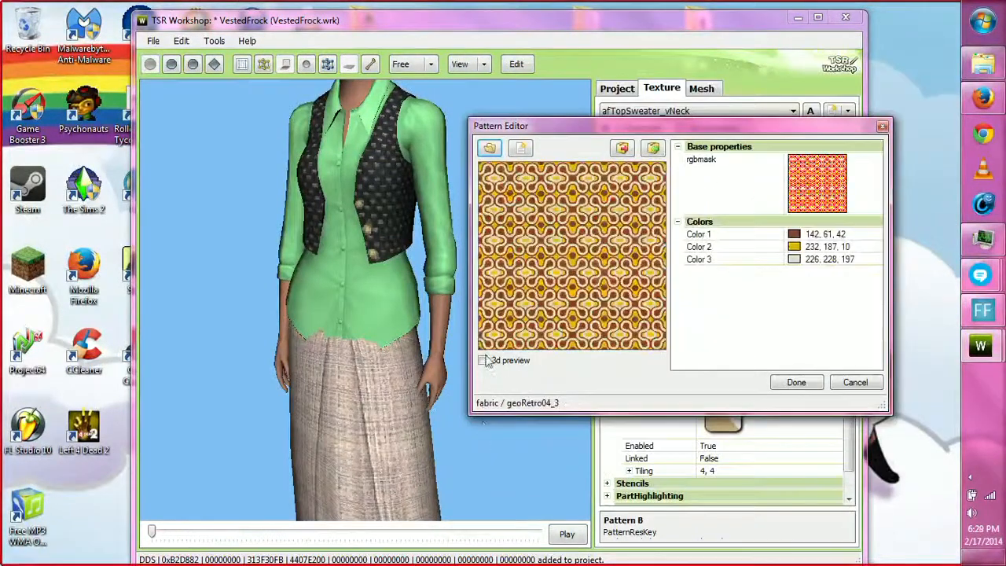
left_click(483, 361)
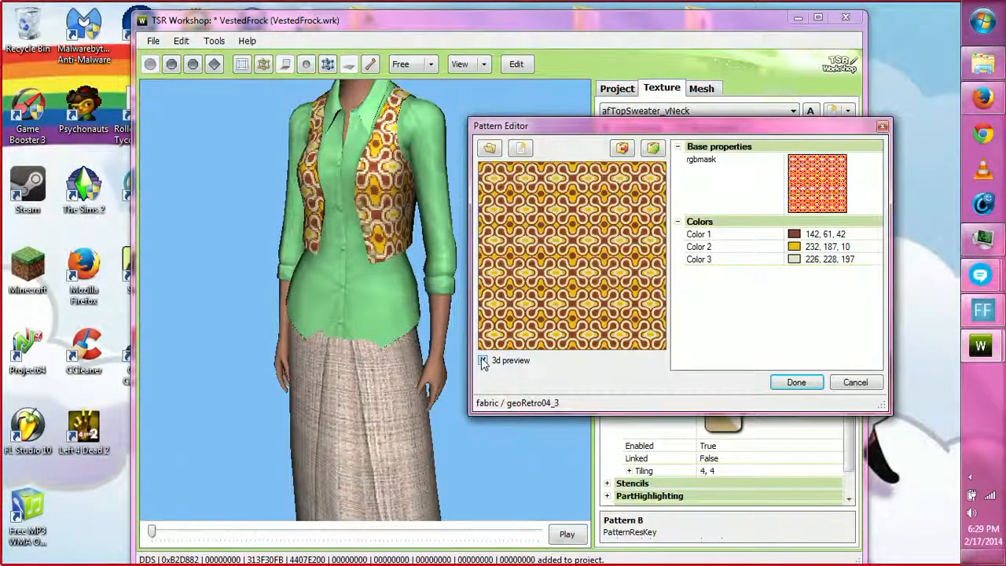
left_click(796, 383)
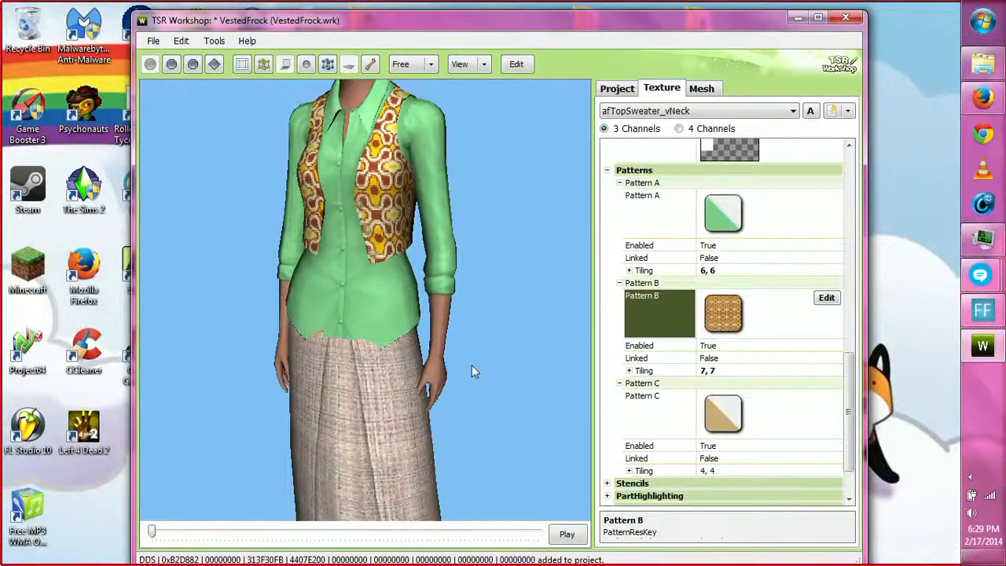
key("ctrl+s")
mouse_move(472, 365)
left_mouse_down()
mouse_move(467, 329)
mouse_move(808, 283)
mouse_move(975, 289)
mouse_move(759, 286)
mouse_move(470, 330)
mouse_move(485, 346)
left_mouse_up()
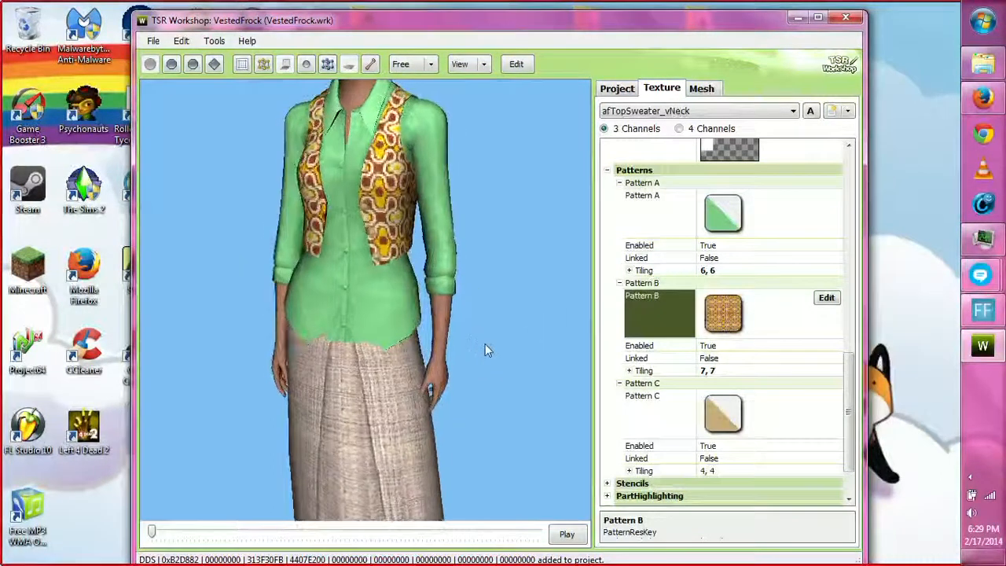
Step: Apply the bronzeFRN01Med_2 pattern from the Metal category to Pattern C with the 3D preview on and save the project
left_click(826, 404)
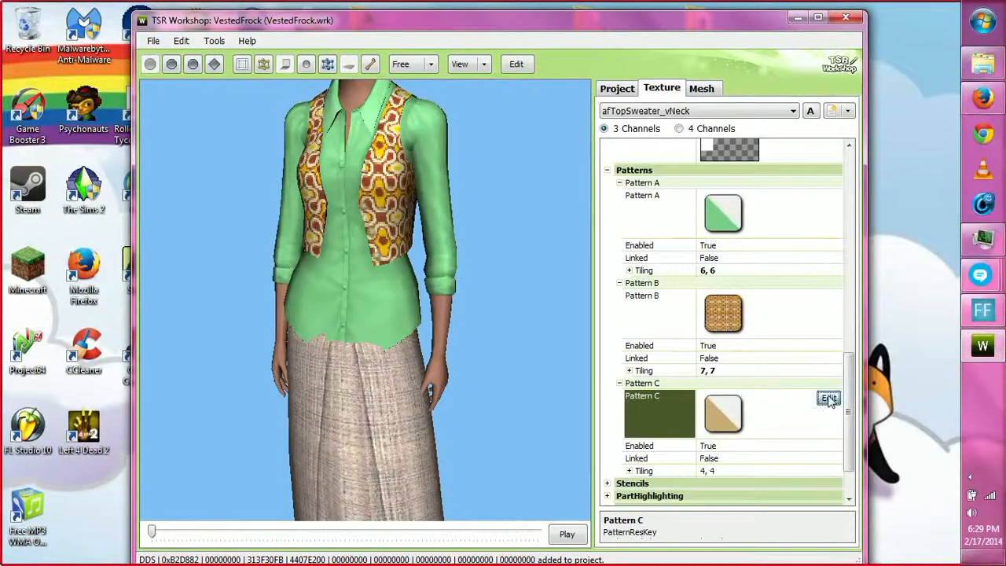
left_click(829, 398)
left_click_drag(365, 151, 584, 141)
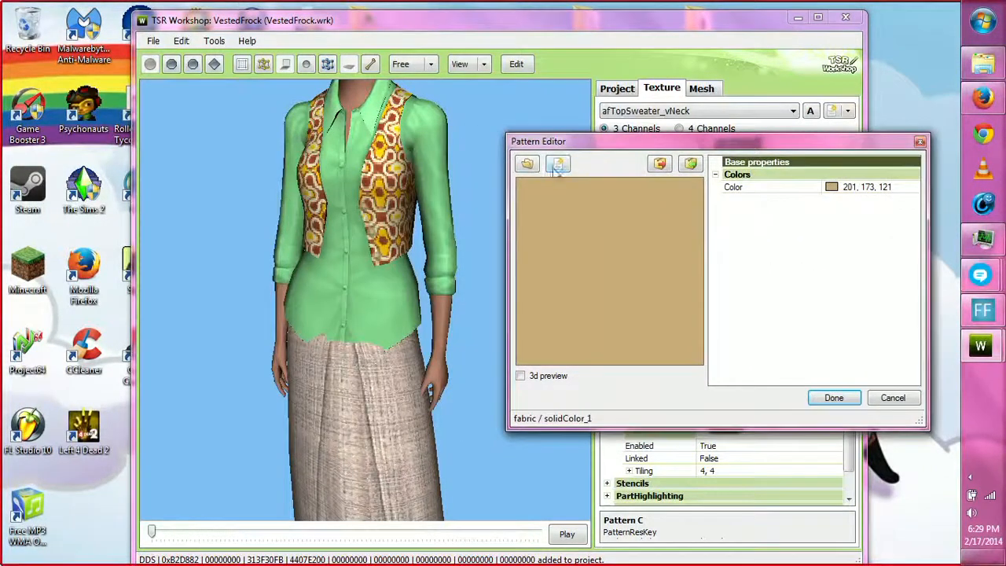
left_click(527, 163)
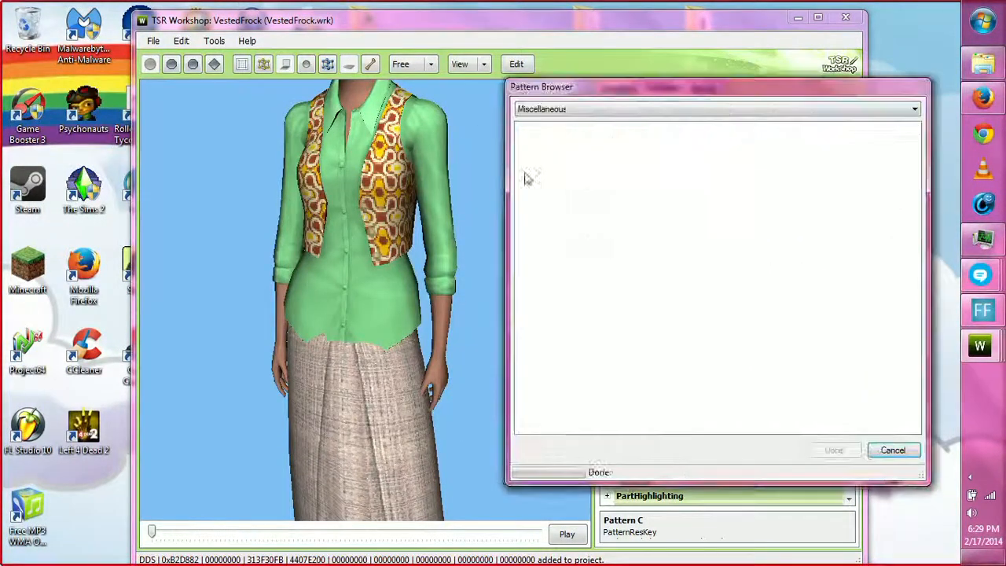
left_click(597, 110)
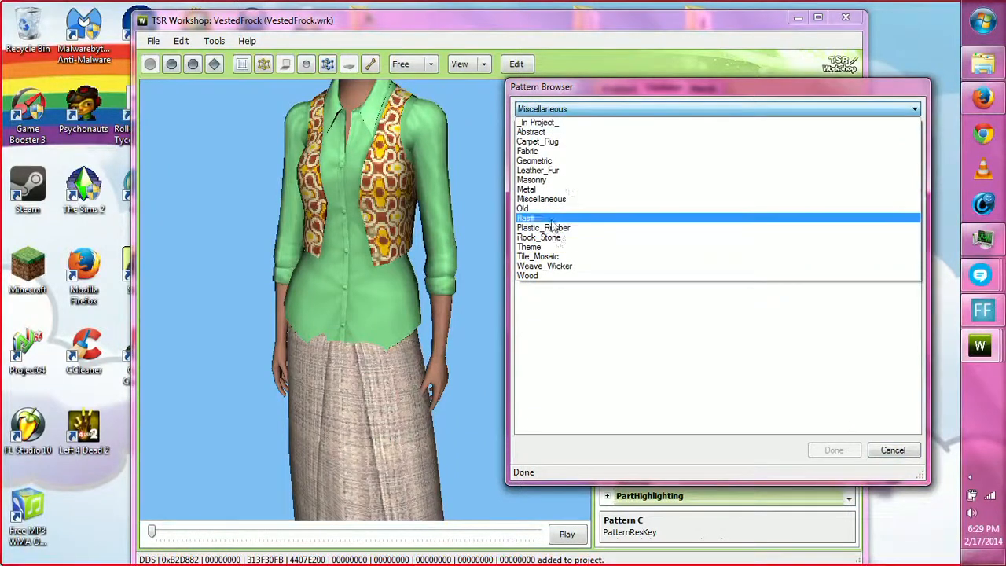
left_click(550, 189)
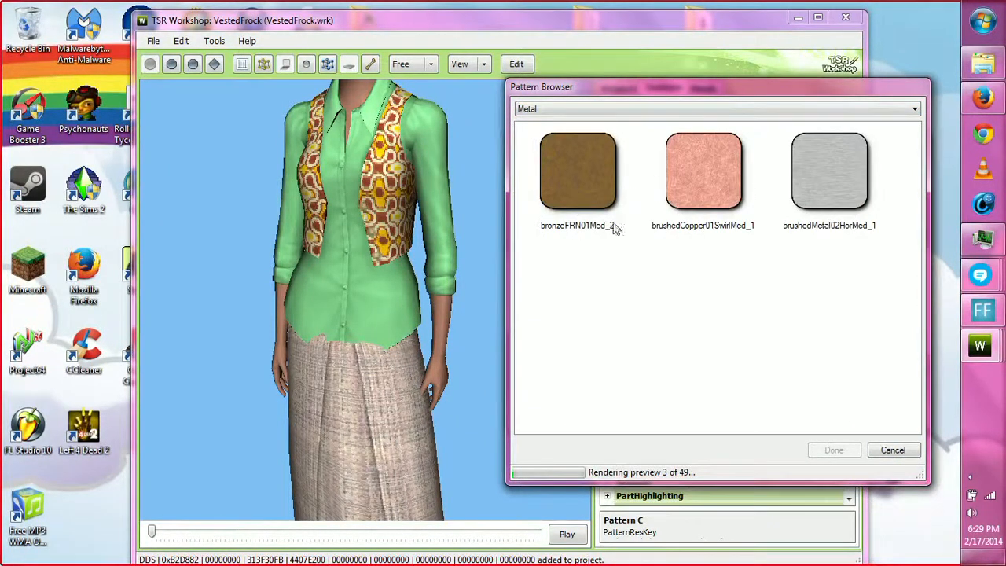
left_click(611, 225)
left_click(834, 450)
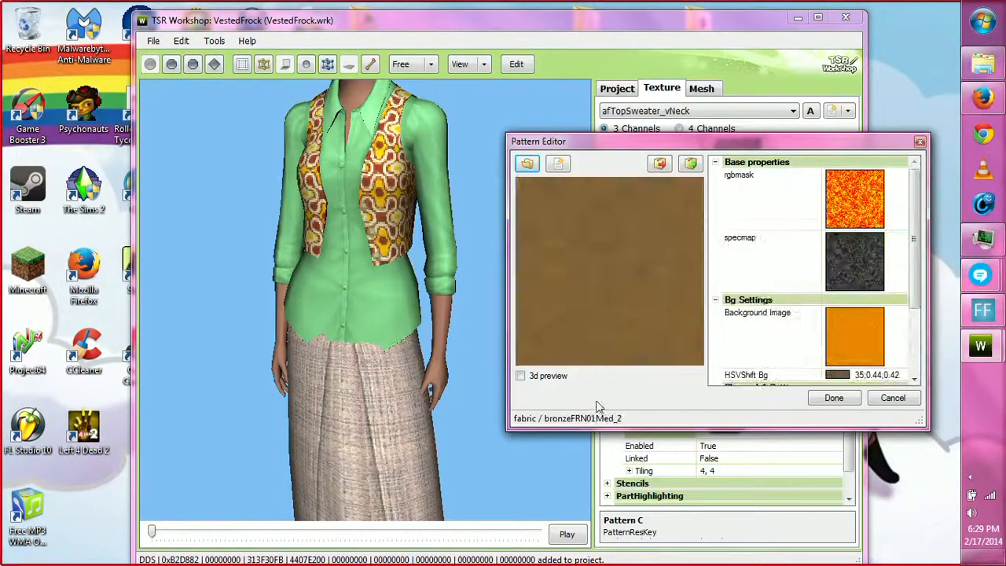
left_click(521, 376)
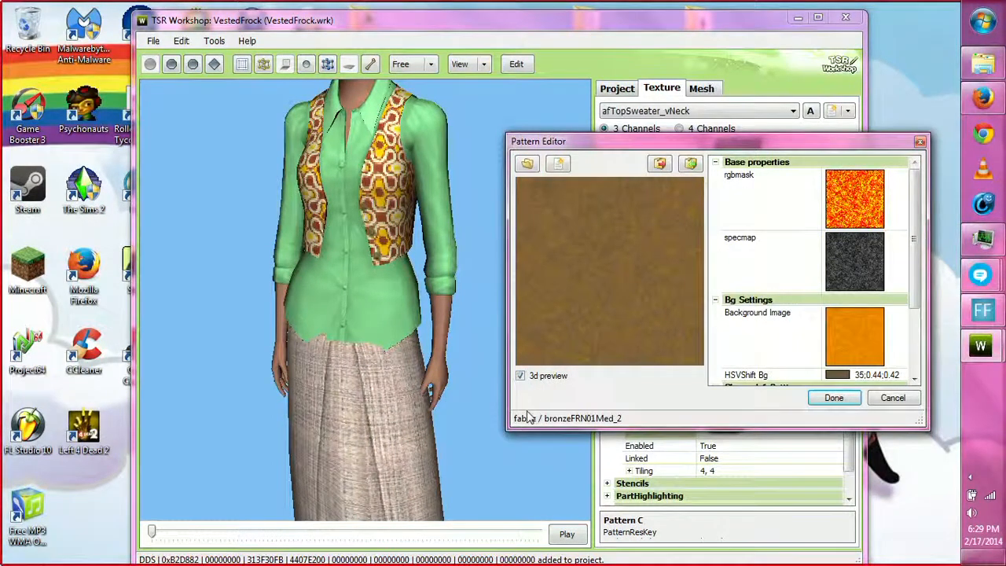
left_click(834, 397)
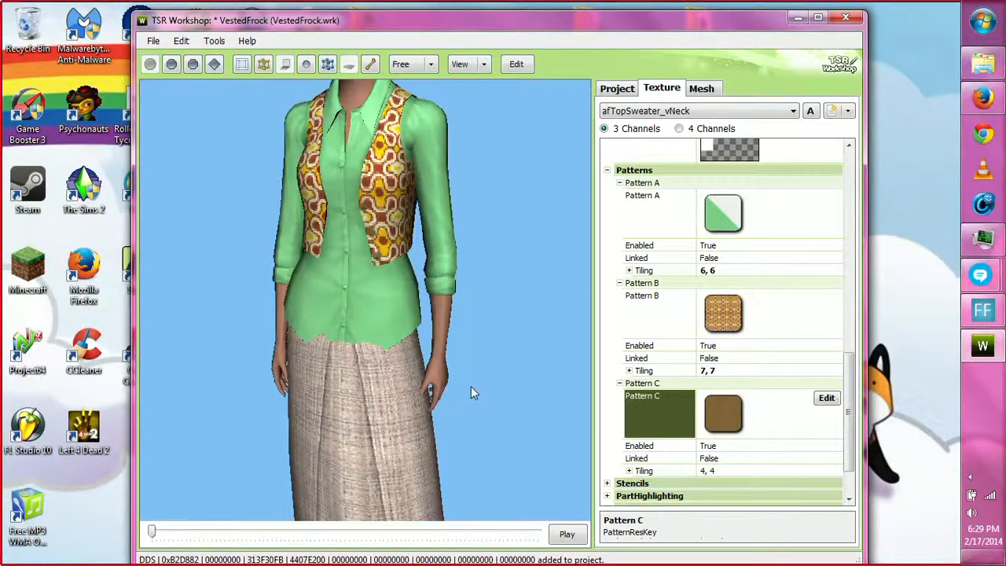
key("ctrl+s")
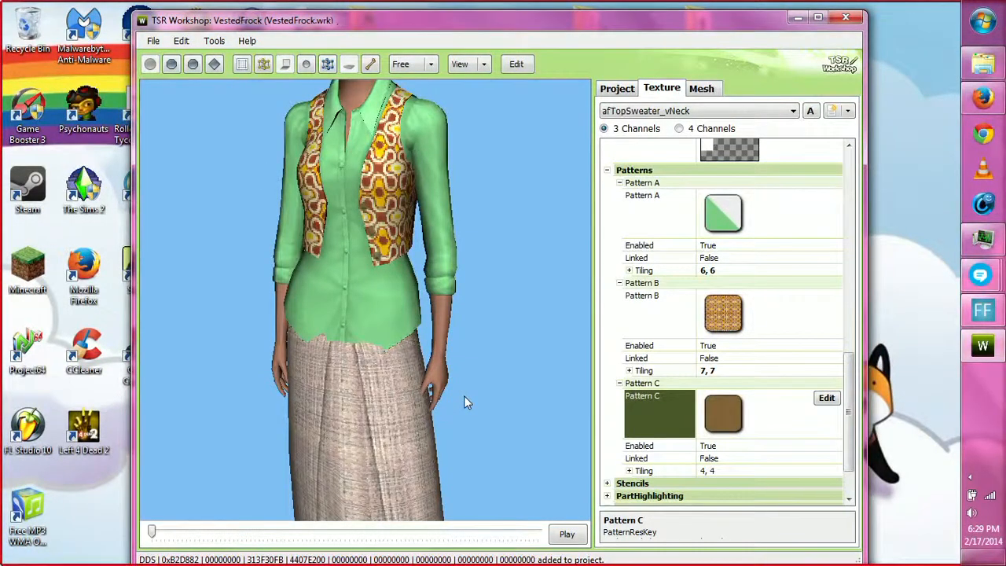
Step: Examine the outfit on the model and compare its afTopSweater_vNeck texture variations
left_click_drag(367, 271, 292, 272)
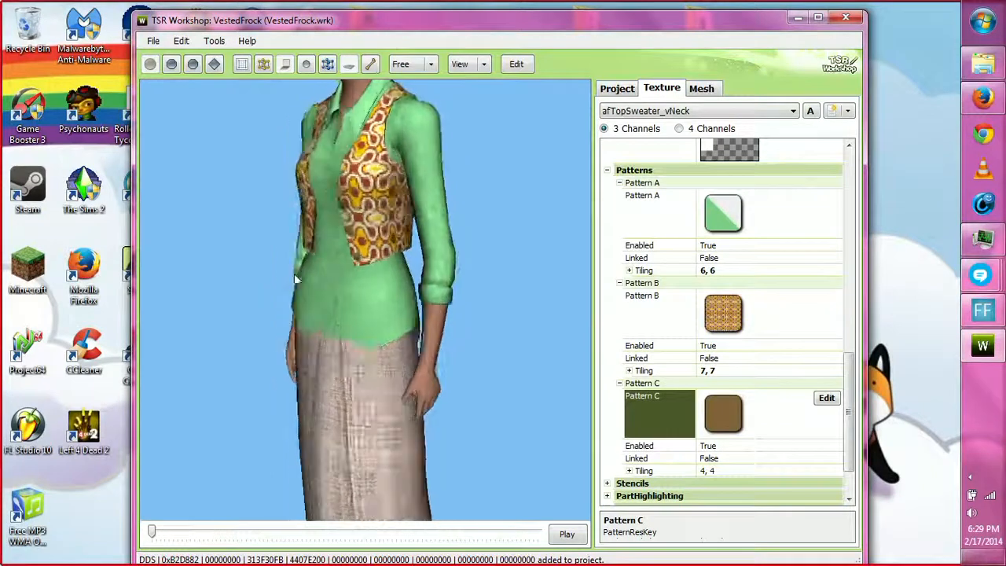
right_click_drag(291, 273, 296, 341)
left_click_drag(296, 341, 409, 286)
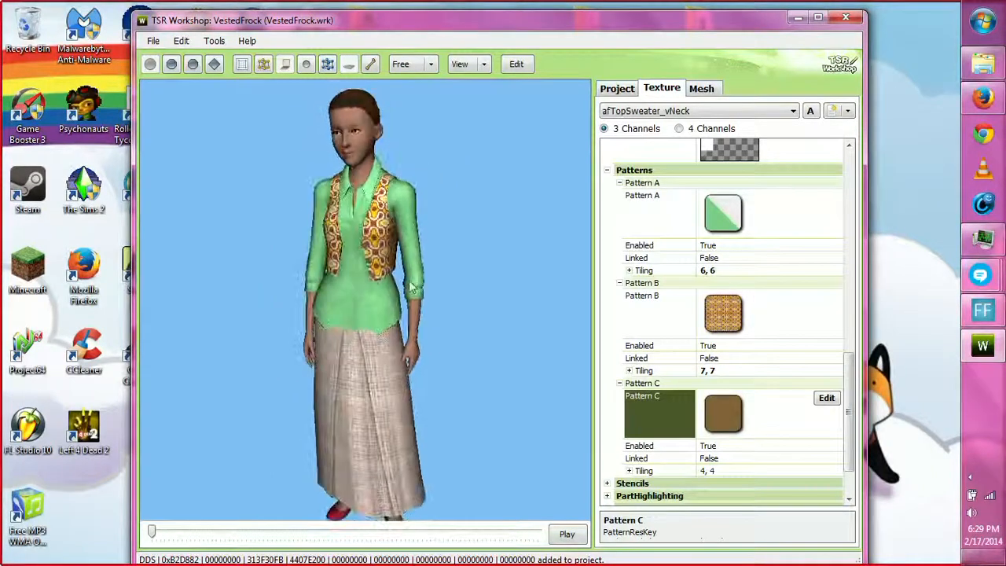
left_click(684, 114)
left_click(689, 145)
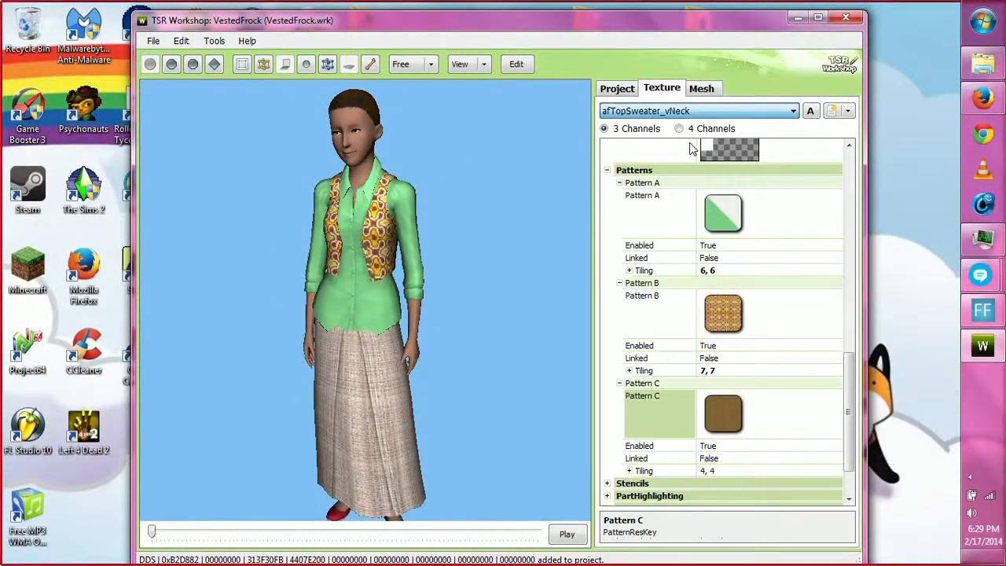
left_click_drag(369, 334, 365, 180)
left_click(607, 114)
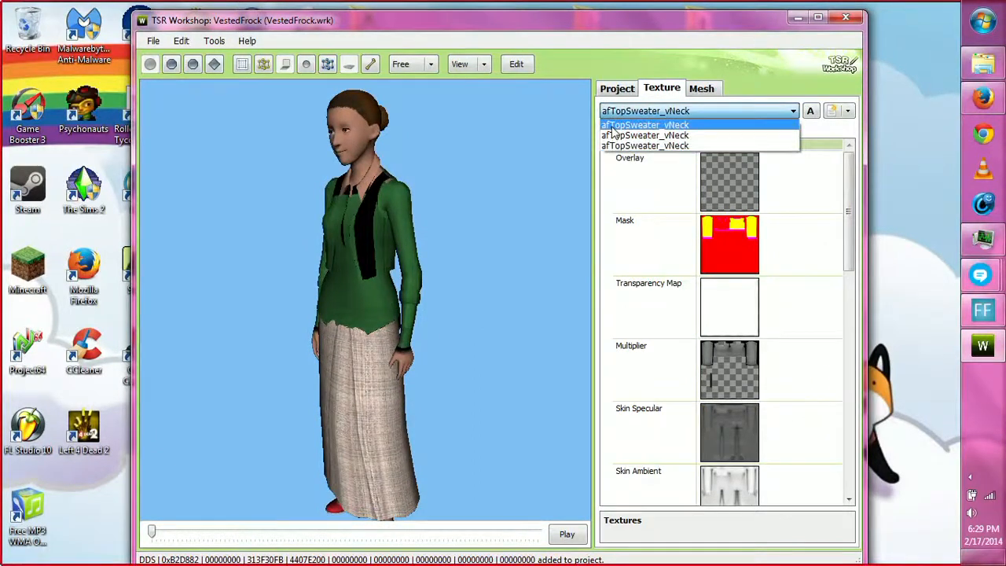
left_click(637, 122)
left_click_drag(489, 296, 501, 220)
left_click_drag(379, 164, 386, 206)
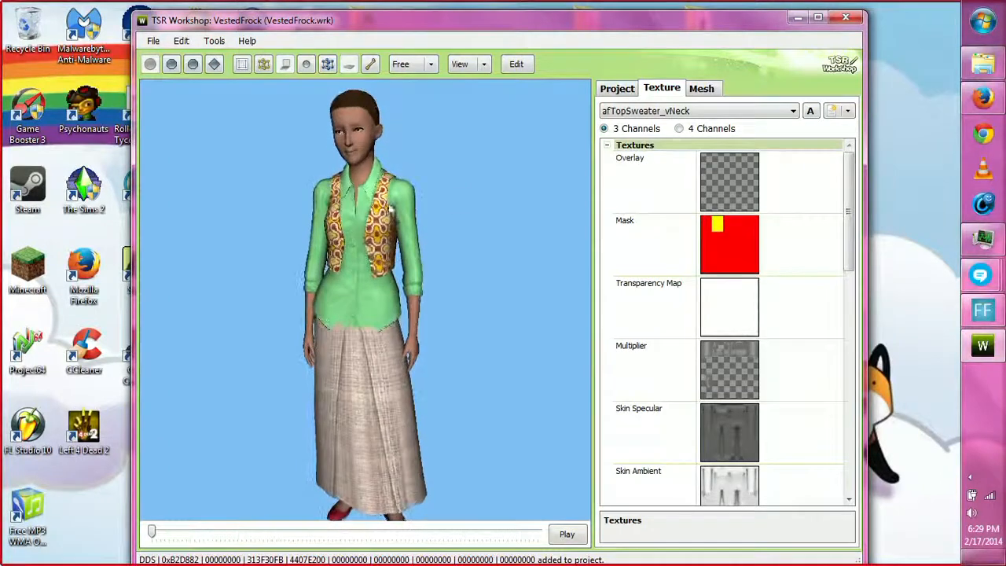
left_click(657, 113)
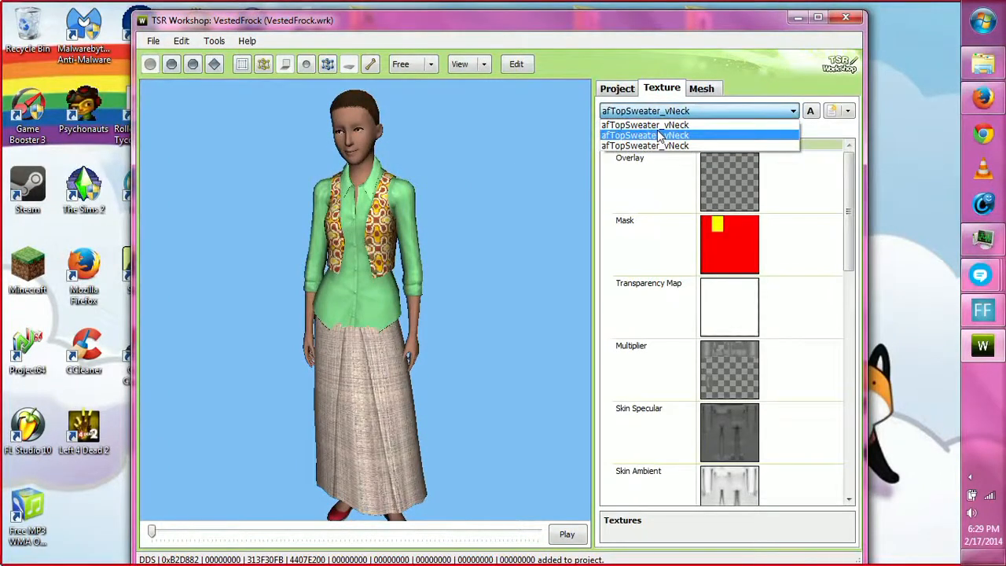
left_click(660, 136)
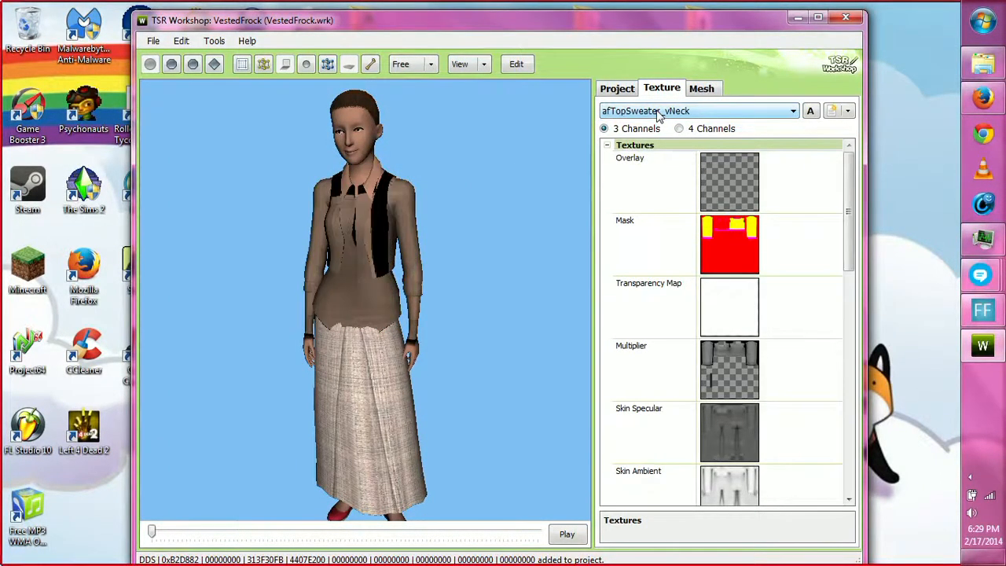
Step: Delete the third afTopSweater_vNeck texture variation, the dark green one
left_click(659, 114)
left_click(660, 146)
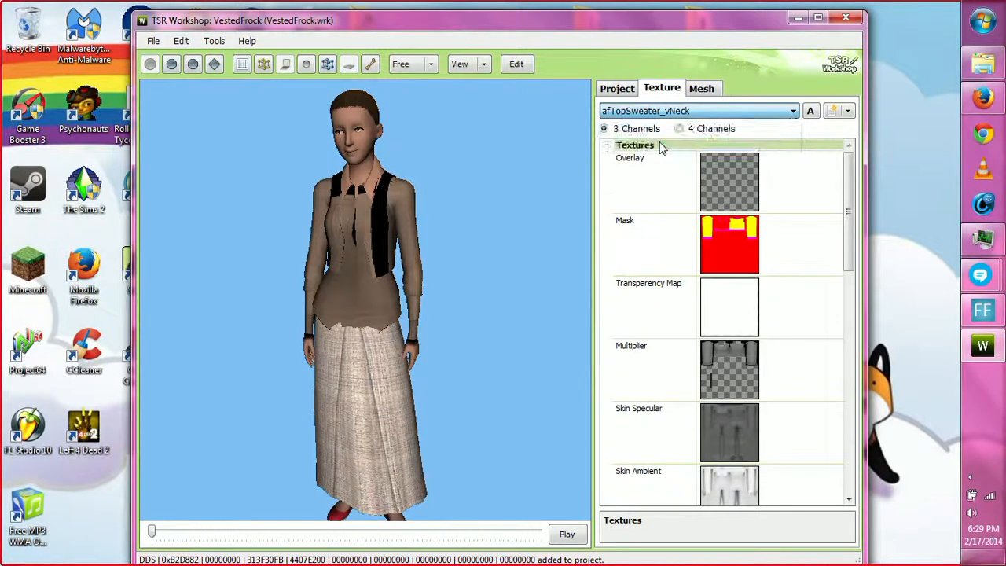
left_click(848, 112)
left_click(833, 128)
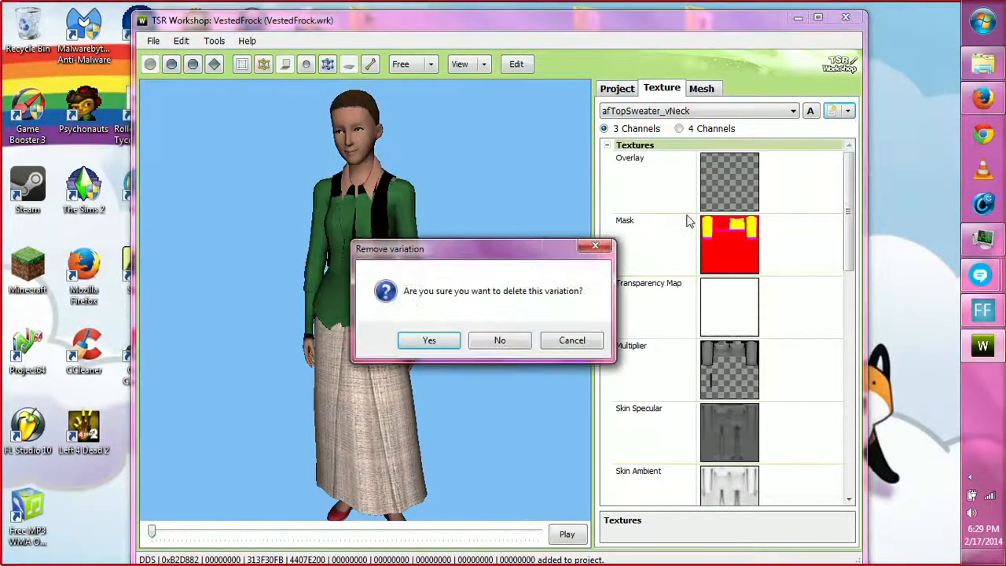
left_click(425, 346)
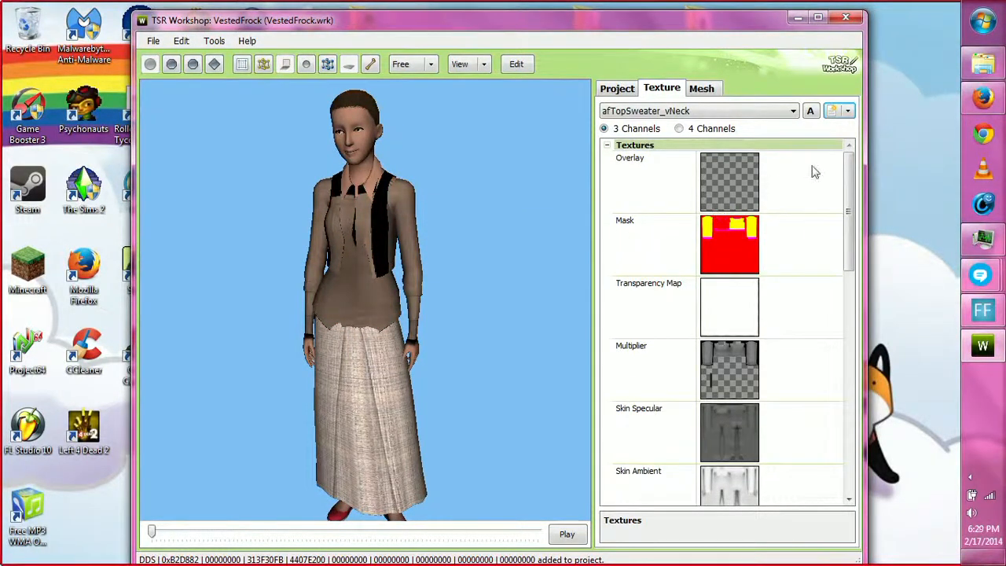
Step: Delete the remaining brown texture variation and save the project
left_click(848, 112)
left_click(832, 128)
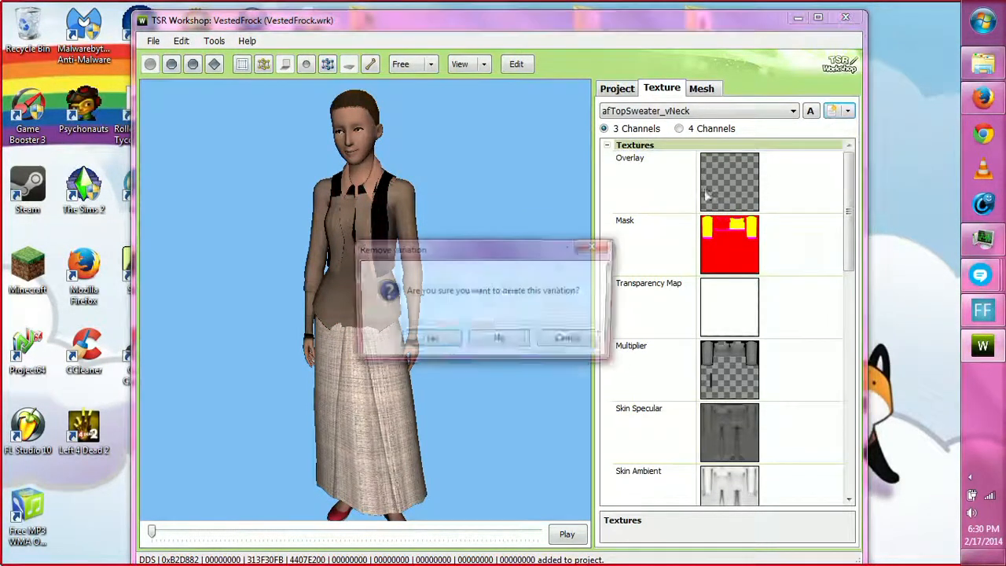
left_click(433, 334)
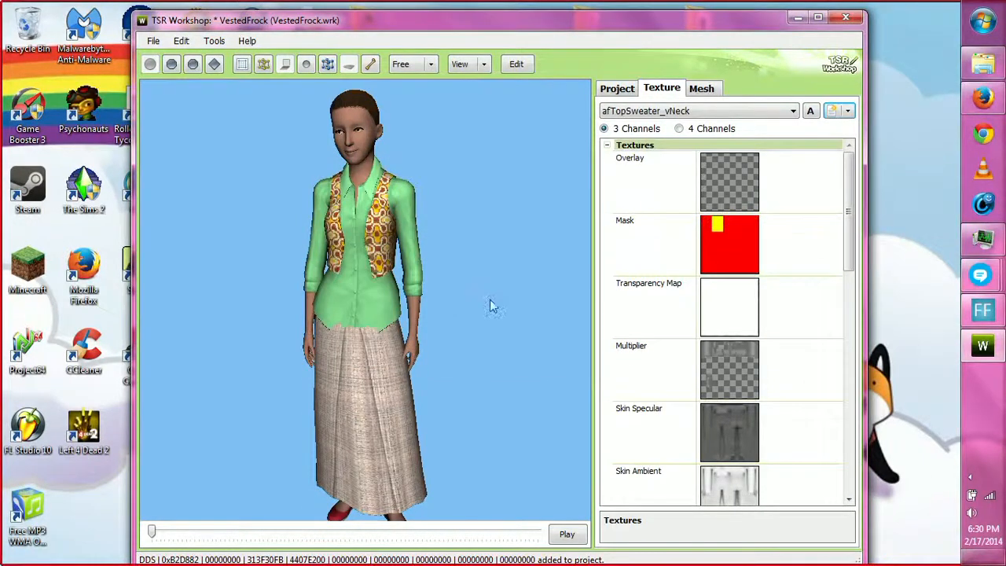
key("ctrl+s")
Step: Duplicate the remaining green-shirt texture variation, keeping its changes on the duplicate
left_click_drag(524, 274, 428, 240)
left_click(847, 111)
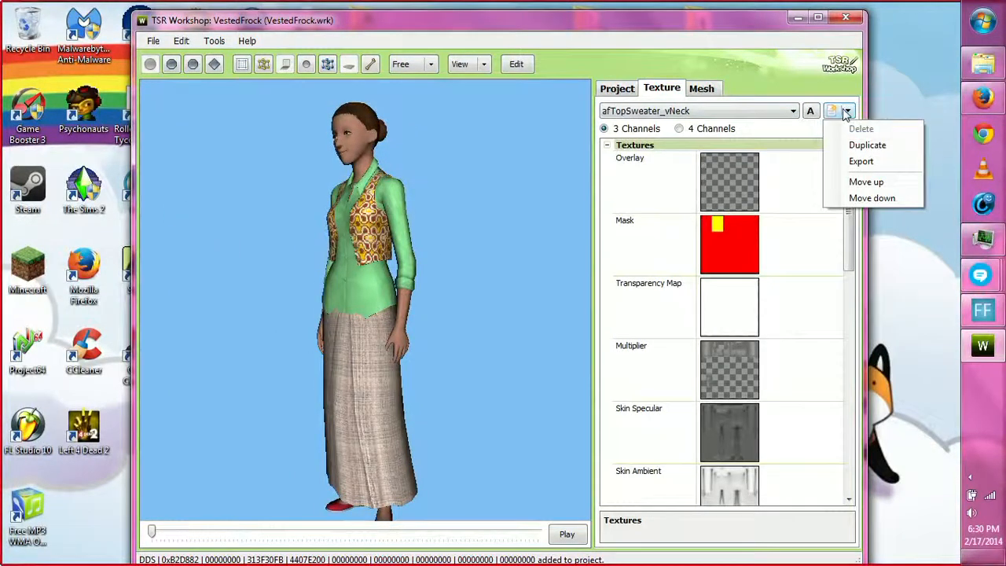
left_click(850, 145)
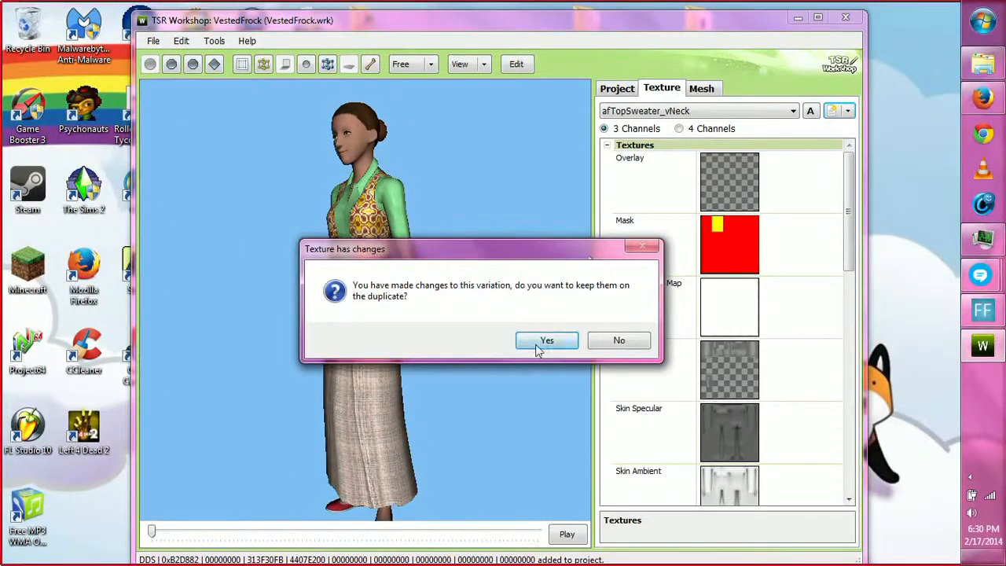
left_click(542, 340)
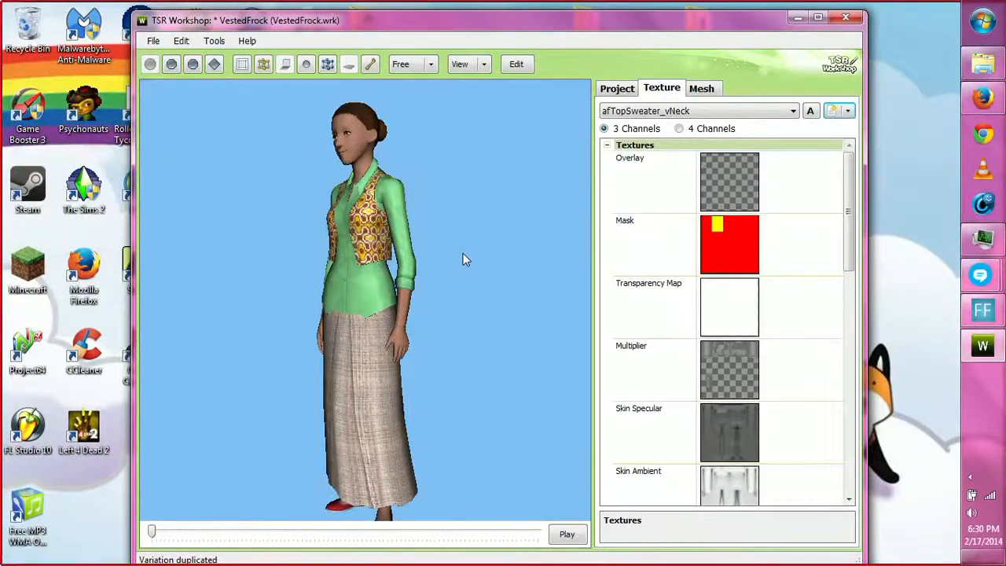
Step: Save the project and replace the shirt's Pattern A with themeEP4GeoOptical_2 from the Theme category
key("ctrl+s")
left_click_drag(860, 225, 854, 383)
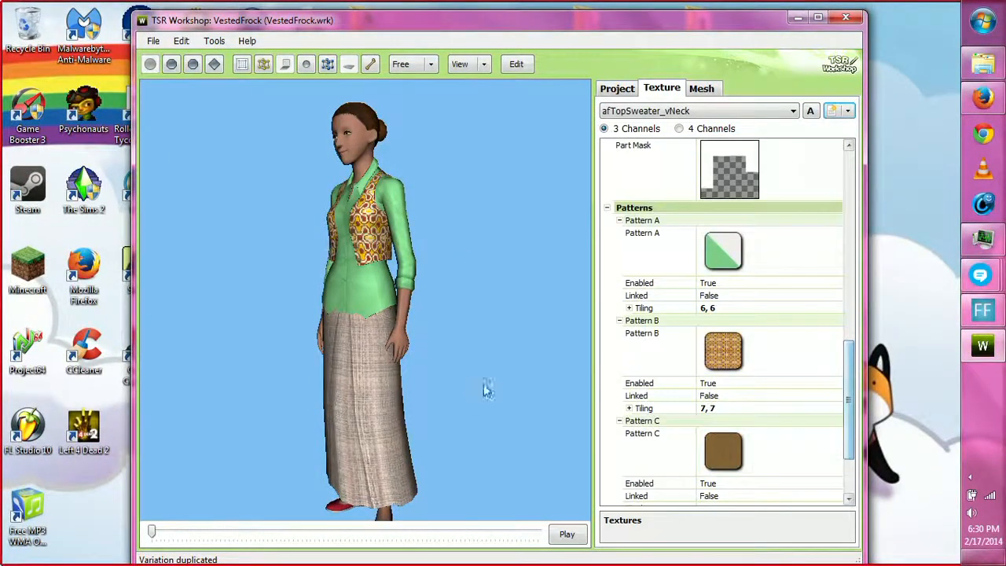
left_click_drag(482, 382, 508, 406)
scroll(508, 407, "up", 3)
left_click(799, 258)
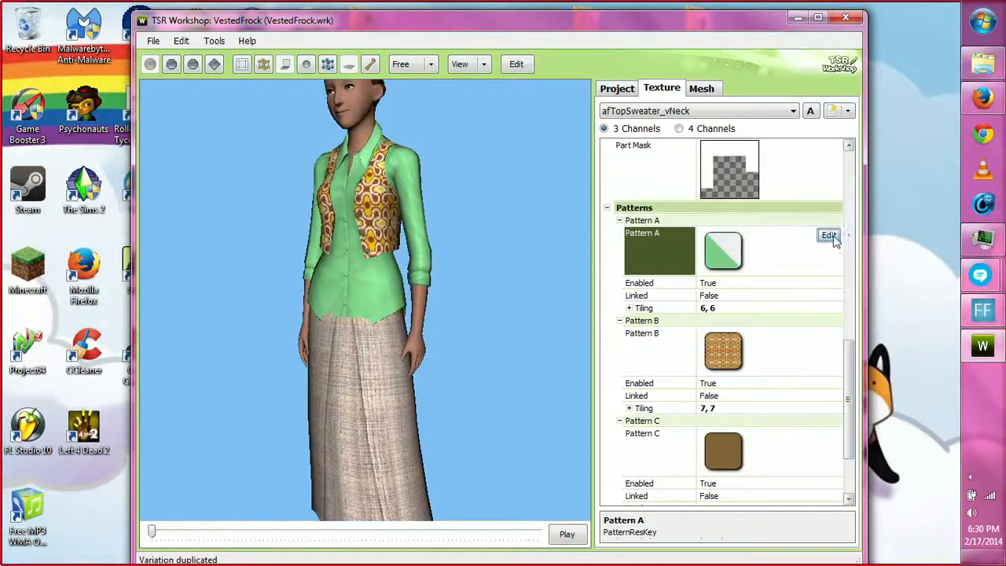
left_click(830, 236)
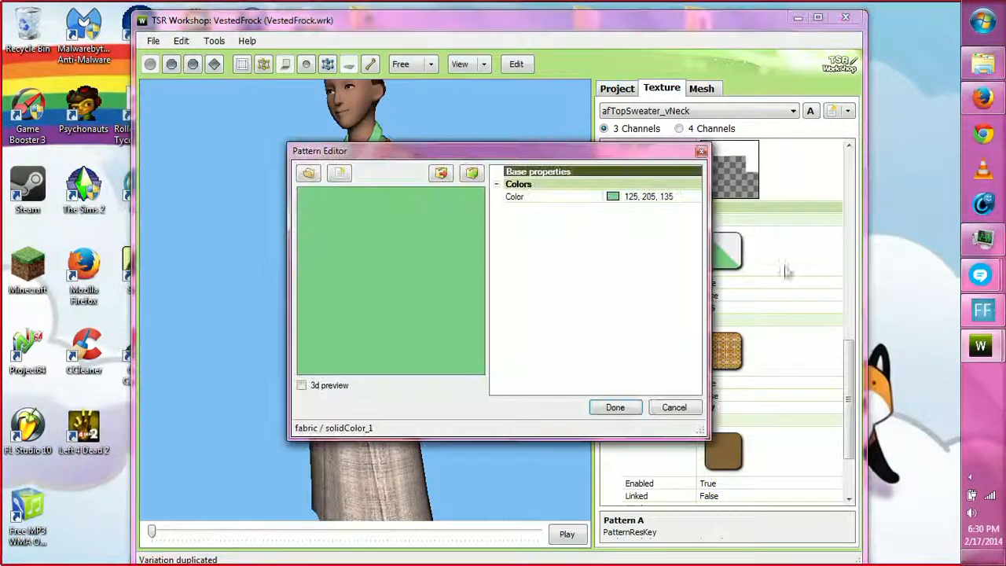
left_click(309, 174)
left_click(357, 119)
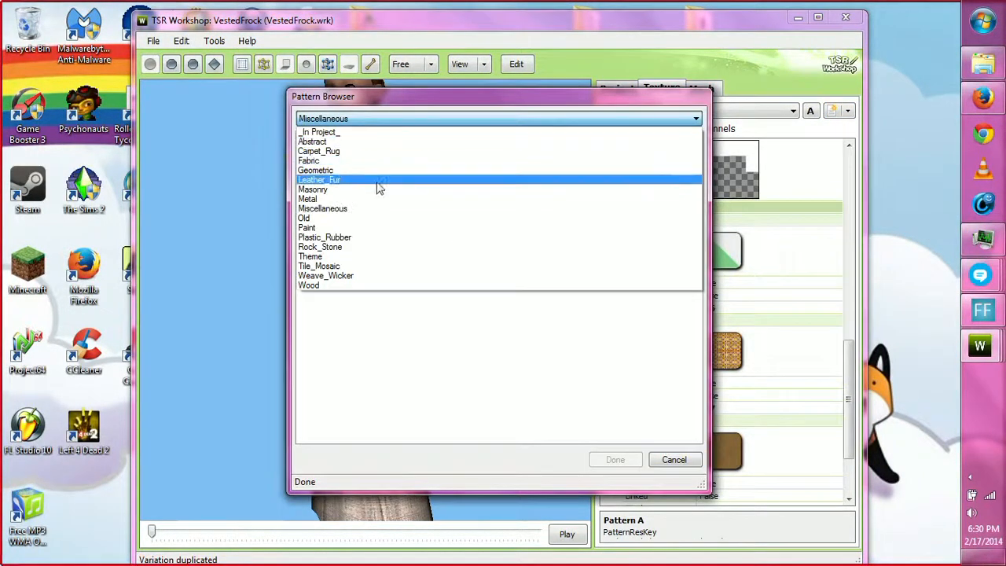
left_click(354, 255)
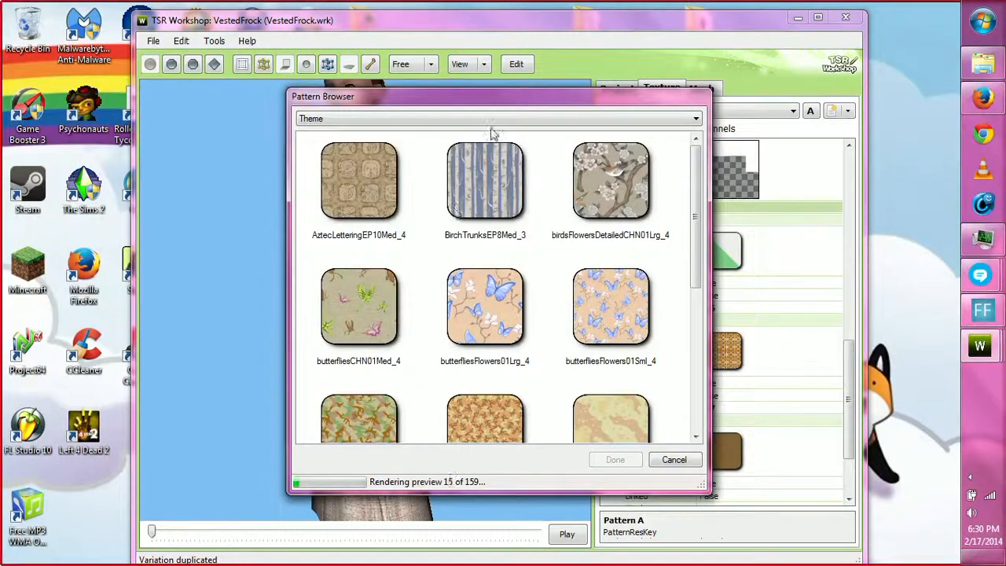
left_click_drag(696, 153, 696, 385)
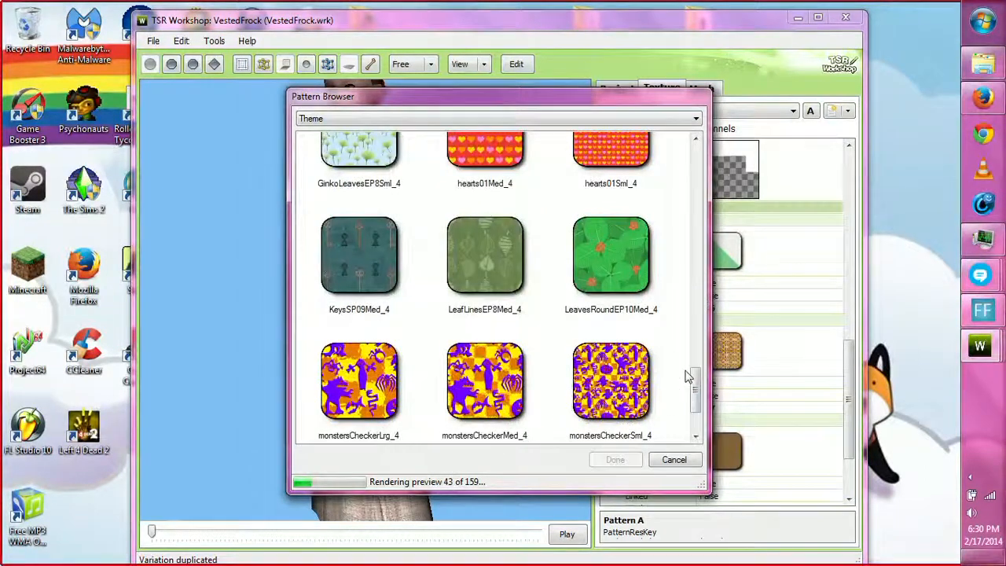
left_click_drag(698, 386, 698, 417)
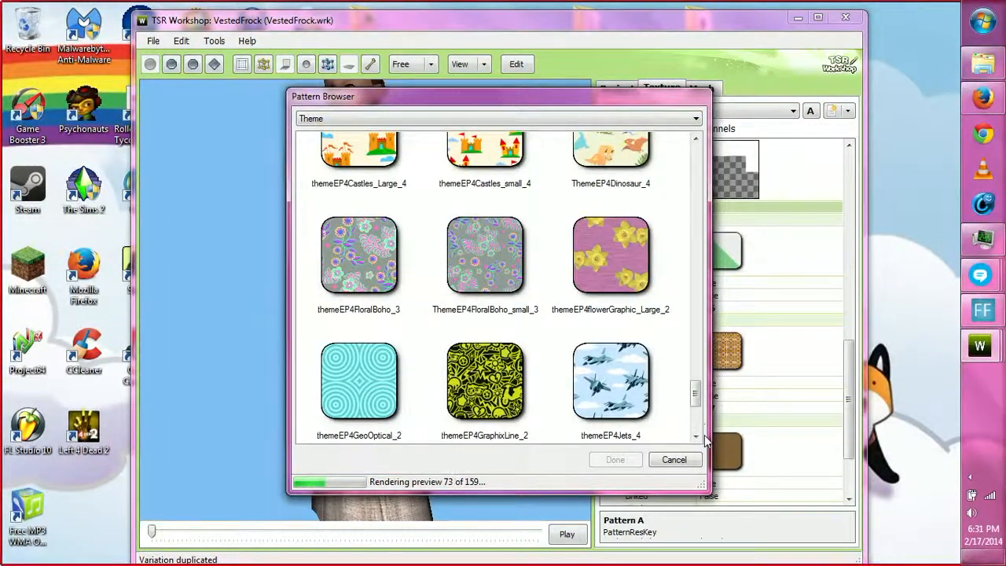
left_click(353, 399)
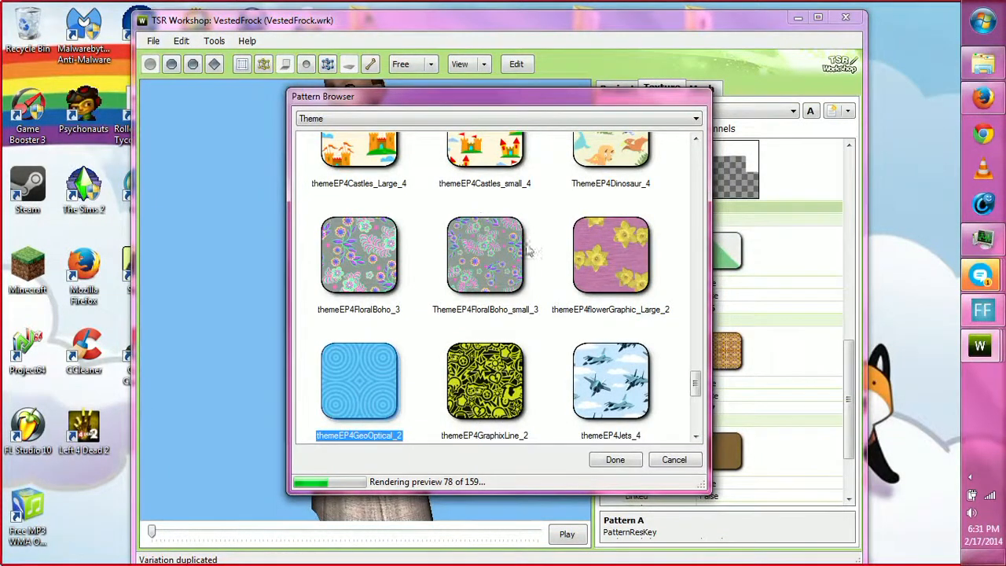
left_click(614, 463)
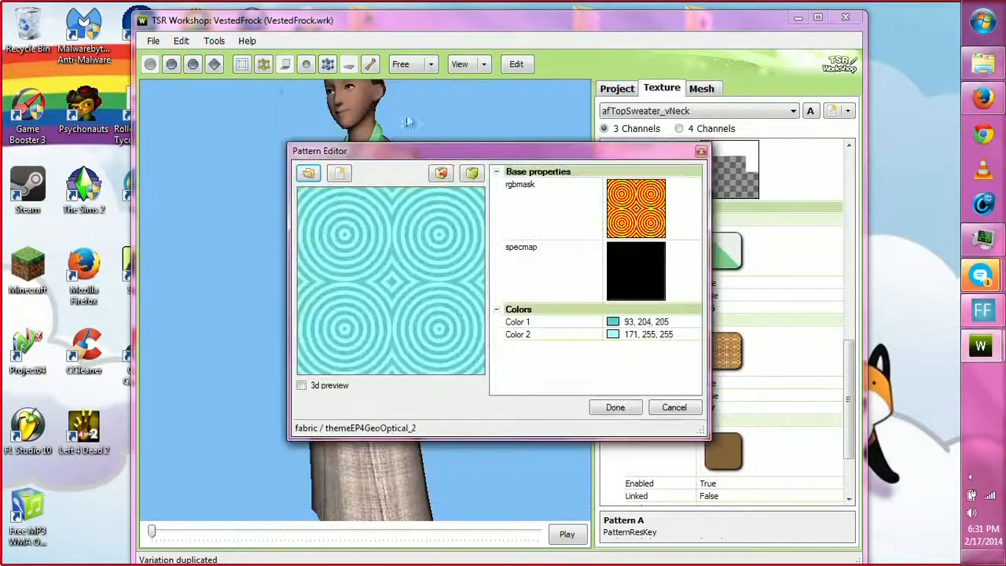
Step: Preview the shirt pattern on the 3D model and set its Color 1 to 204, 197, 92
left_click_drag(398, 145, 632, 119)
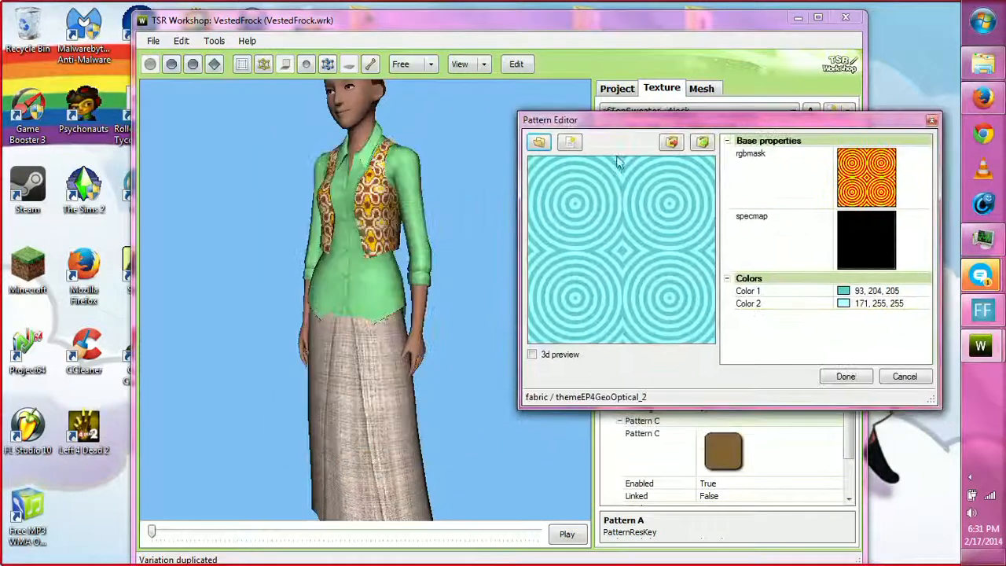
left_click(532, 355)
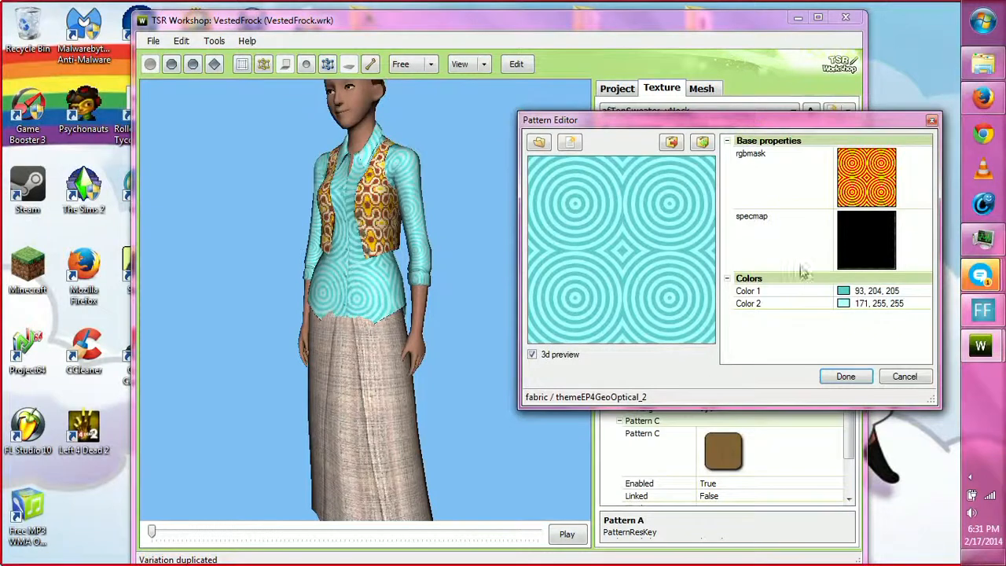
left_click(896, 291)
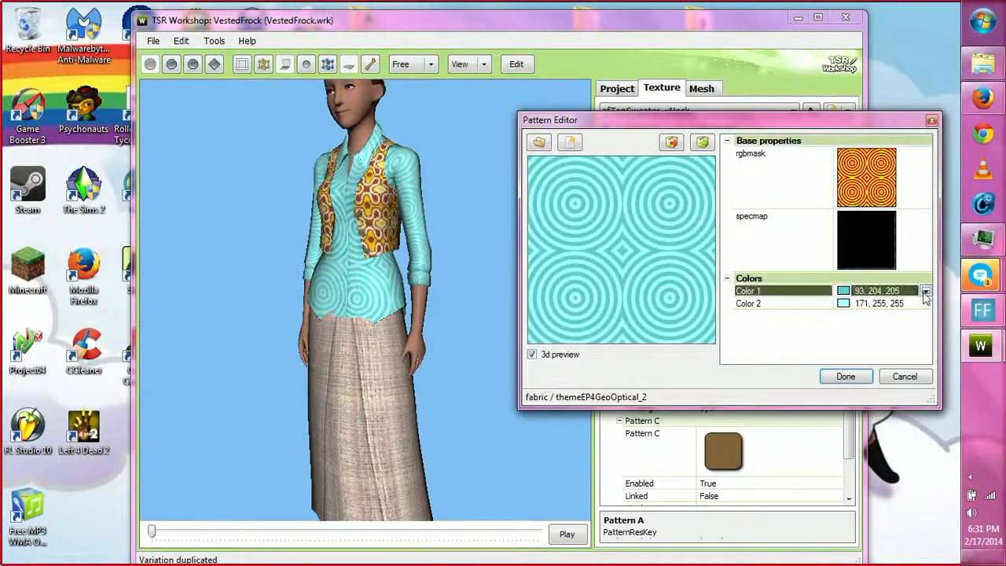
left_click(925, 291)
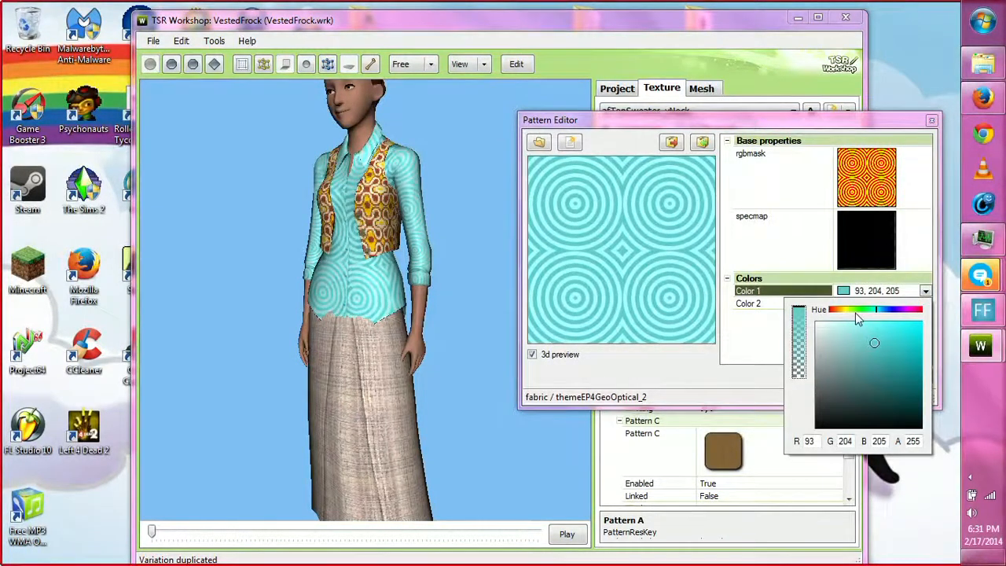
left_click(845, 310)
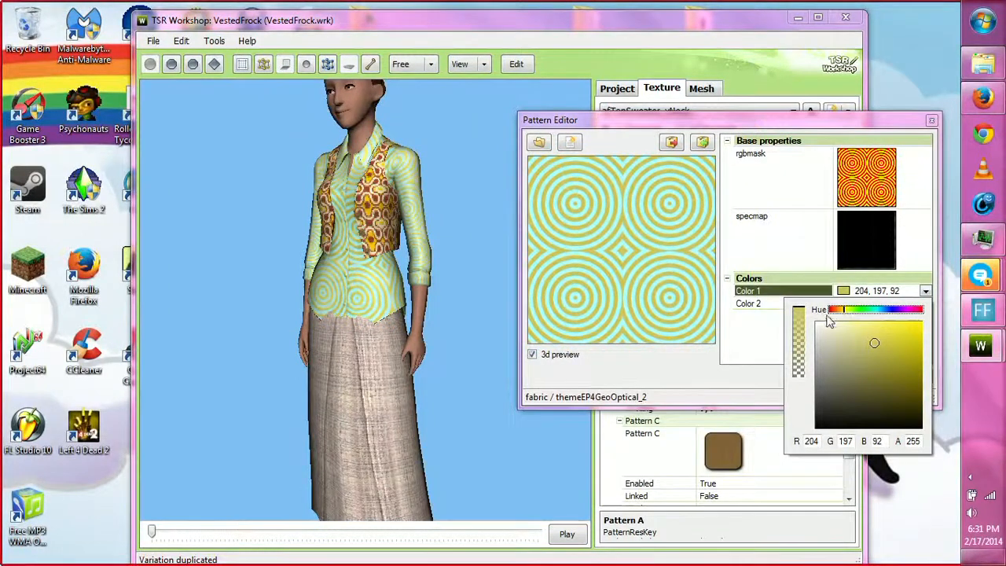
left_click(729, 378)
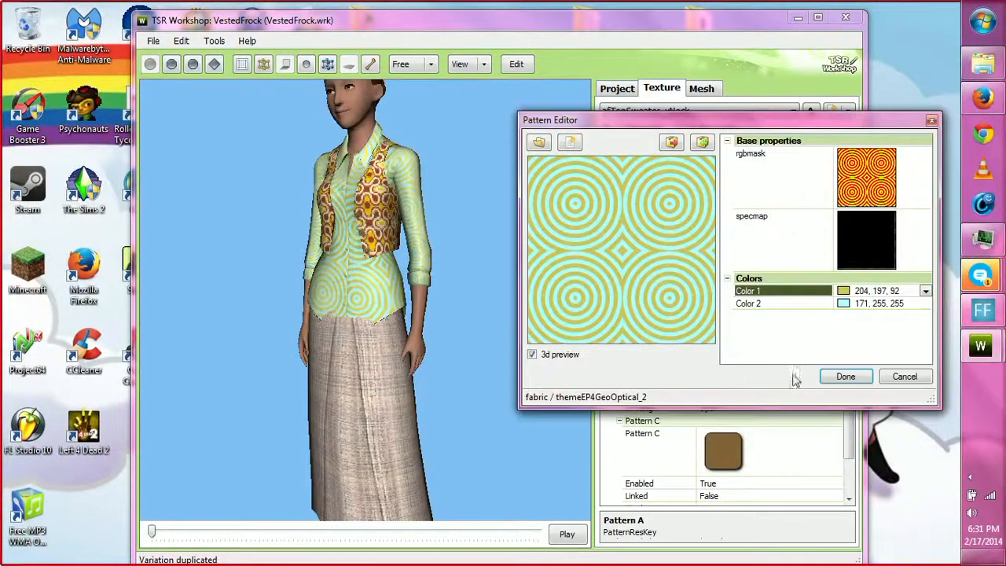
left_click(836, 379)
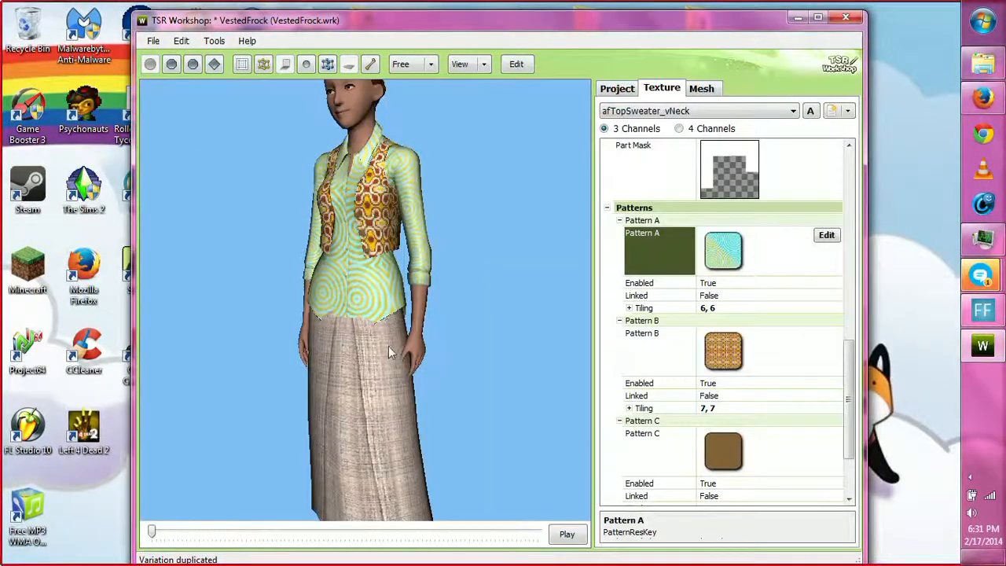
Step: Replace the vest's Pattern B with leatherBasicSP2_2 from the Leather_Fur category
left_click_drag(389, 346, 401, 395)
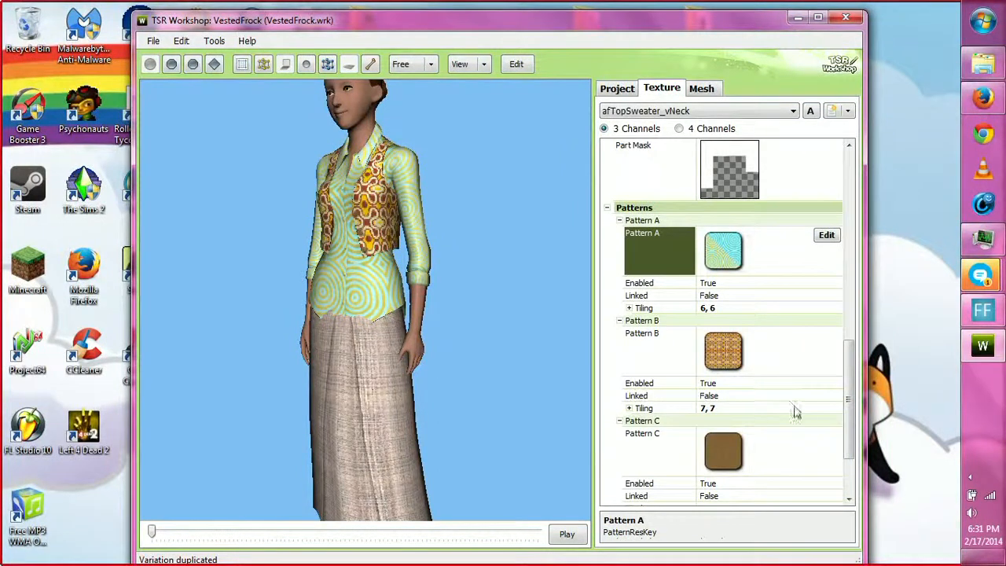
left_click(800, 353)
left_click(826, 336)
left_click_drag(473, 158, 615, 135)
left_click(450, 154)
left_click(572, 99)
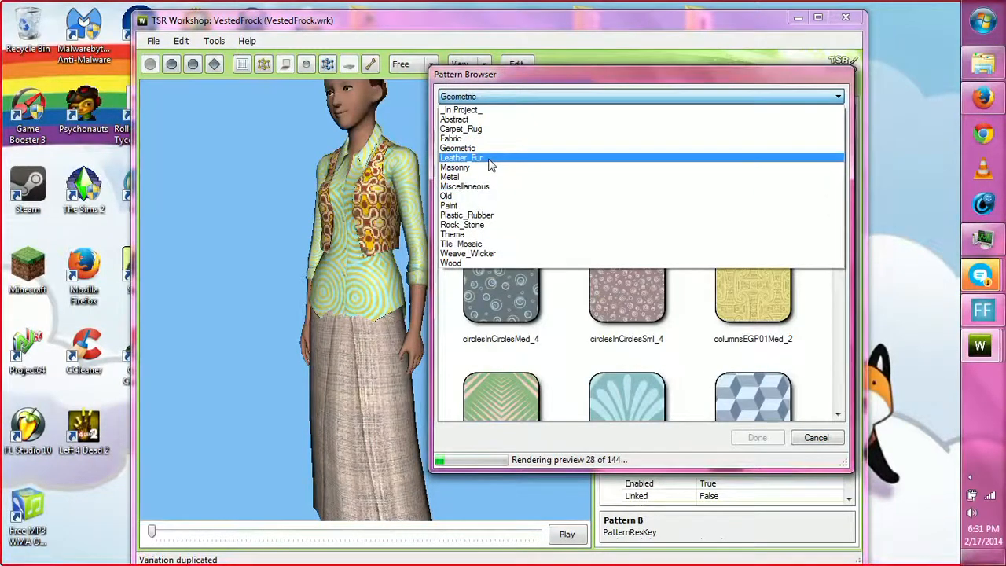
left_click(489, 189)
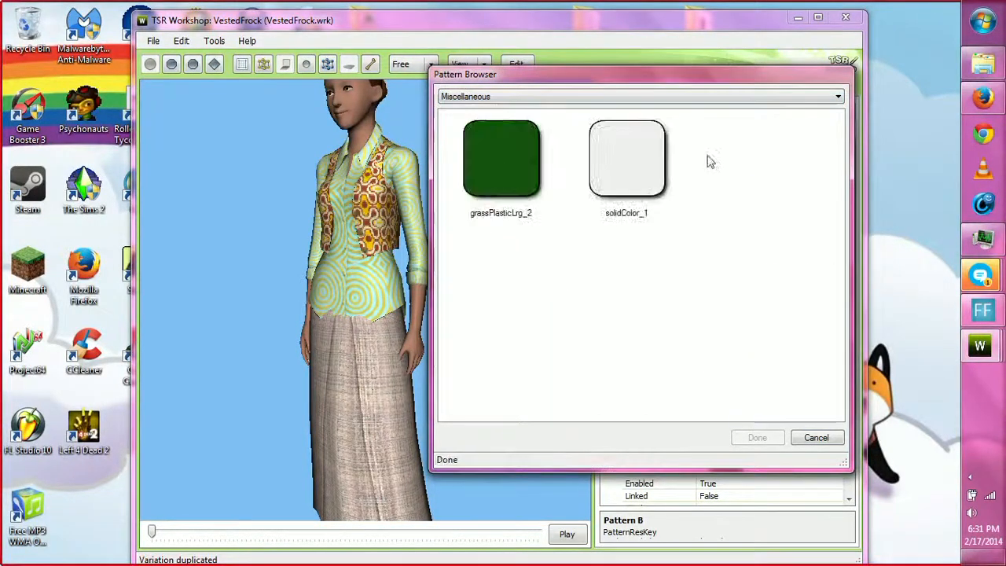
left_click(540, 96)
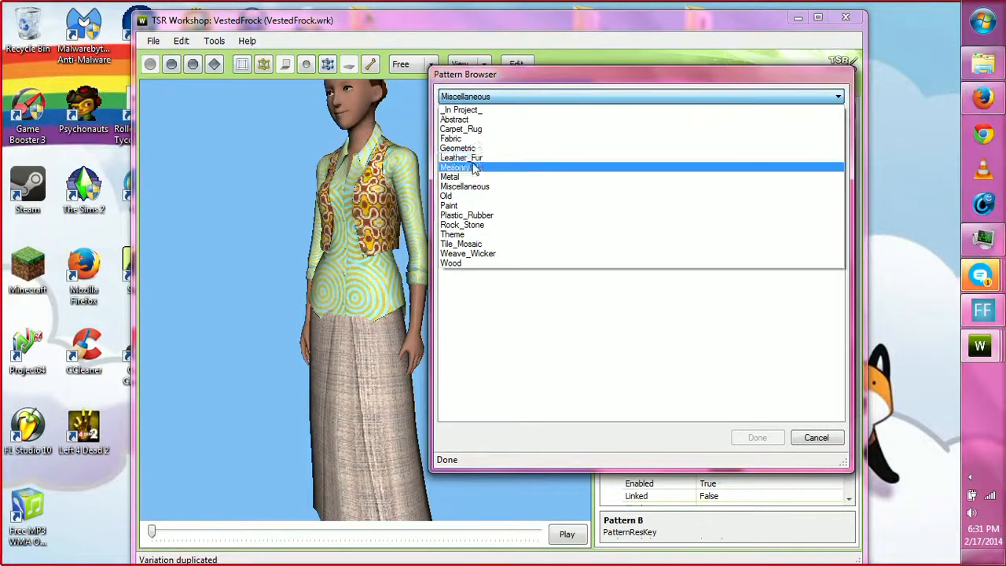
left_click(474, 161)
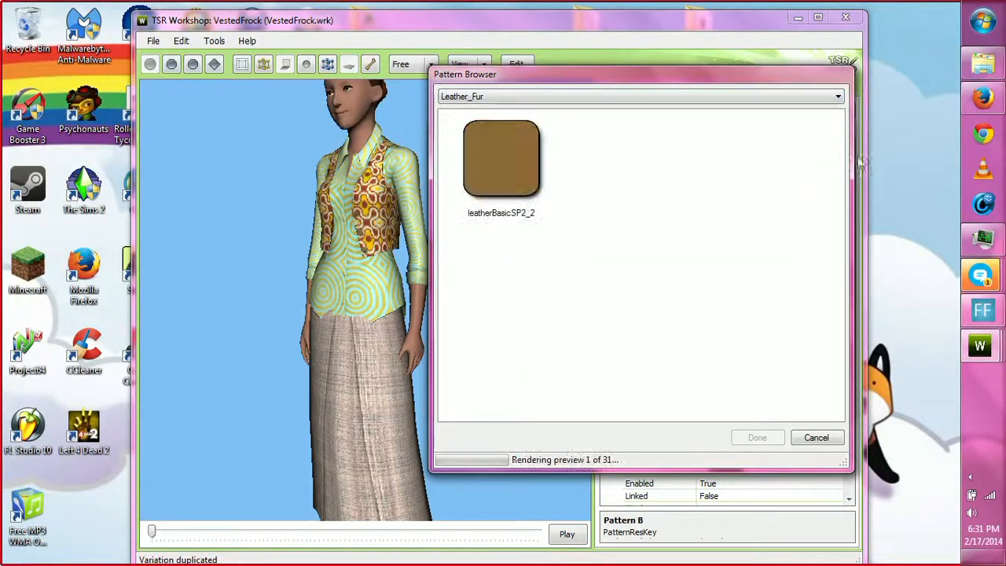
left_click(506, 169)
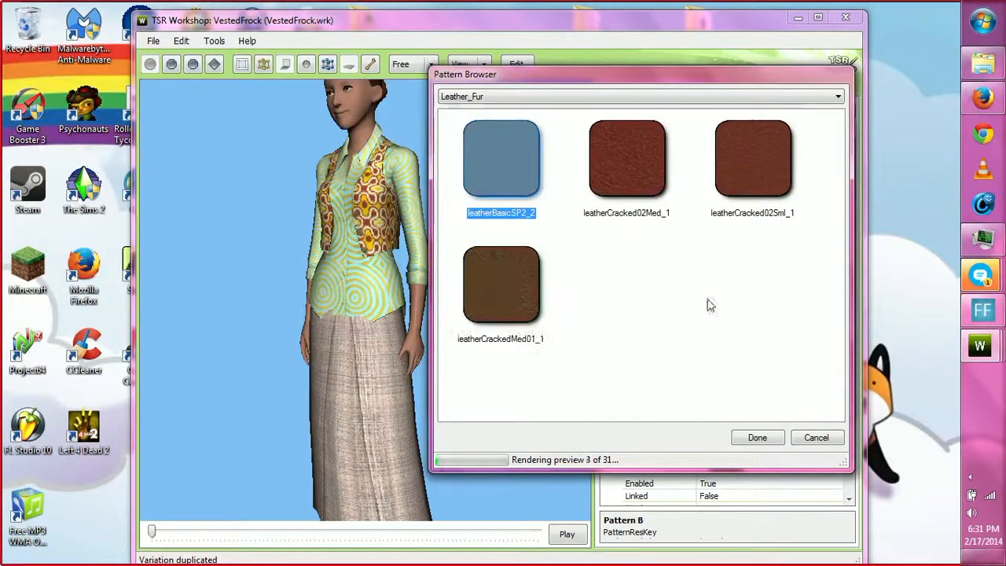
left_click(757, 437)
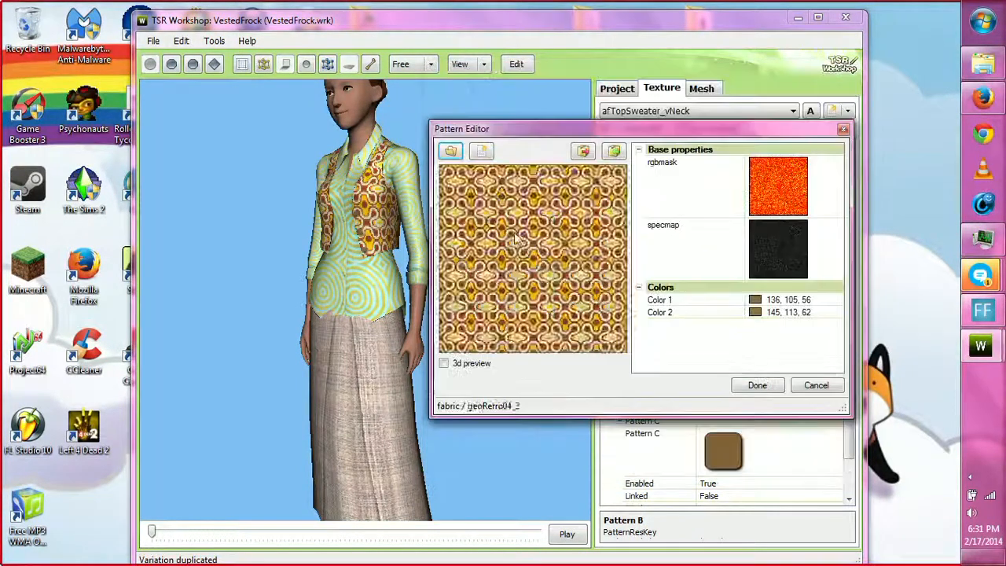
Step: Preview the vest's leather pattern on the 3D model and set its Color 1 to 178, 187, 118
left_click(444, 364)
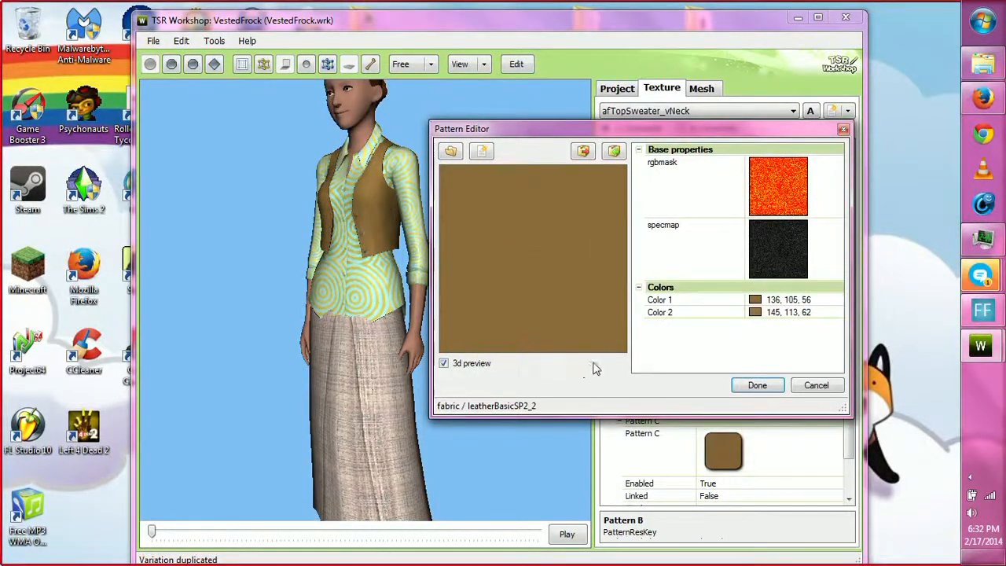
left_click(838, 301)
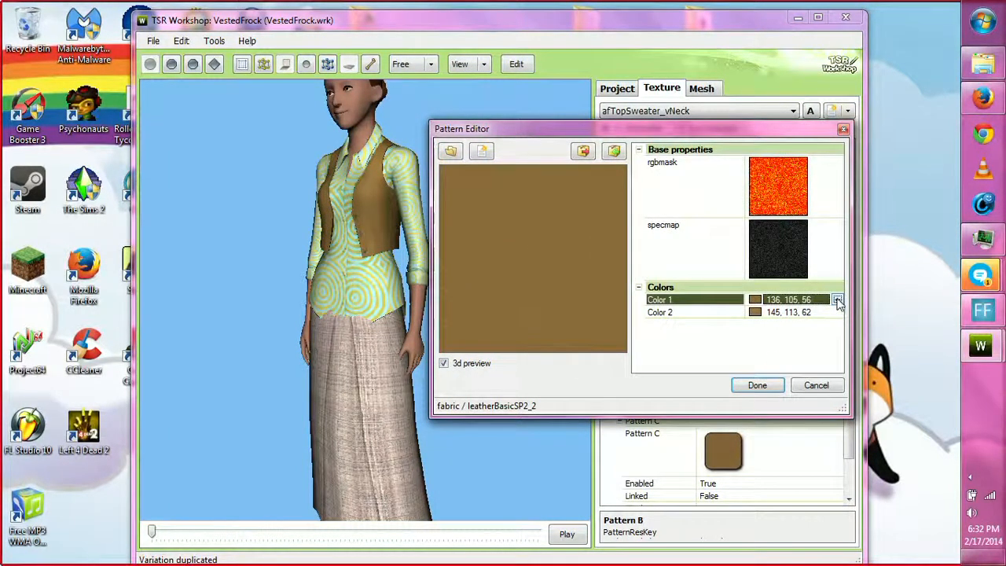
left_click(838, 301)
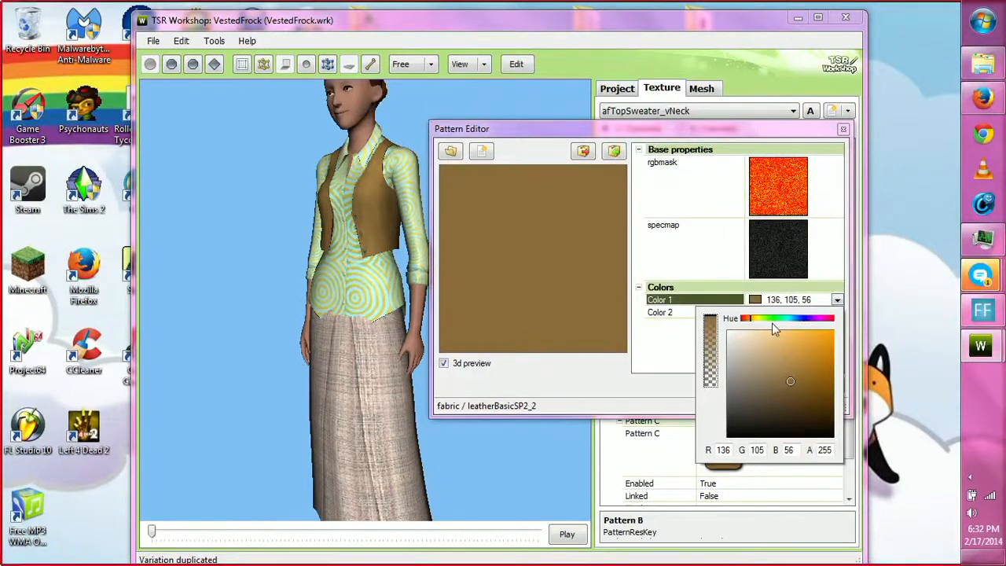
left_click(759, 319)
mouse_move(775, 340)
left_mouse_down()
mouse_move(795, 347)
mouse_move(774, 337)
mouse_move(767, 359)
left_mouse_up()
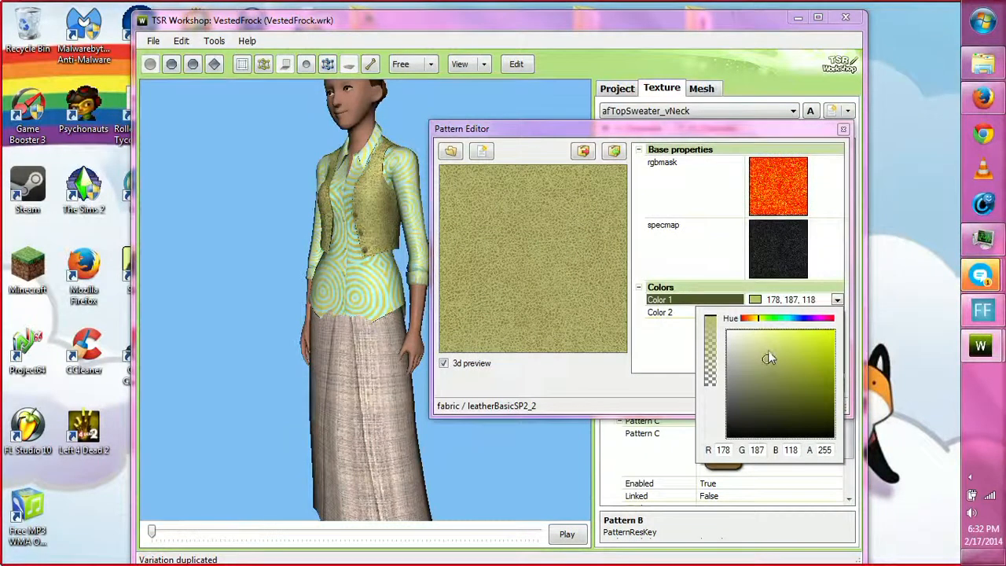
left_click(578, 367)
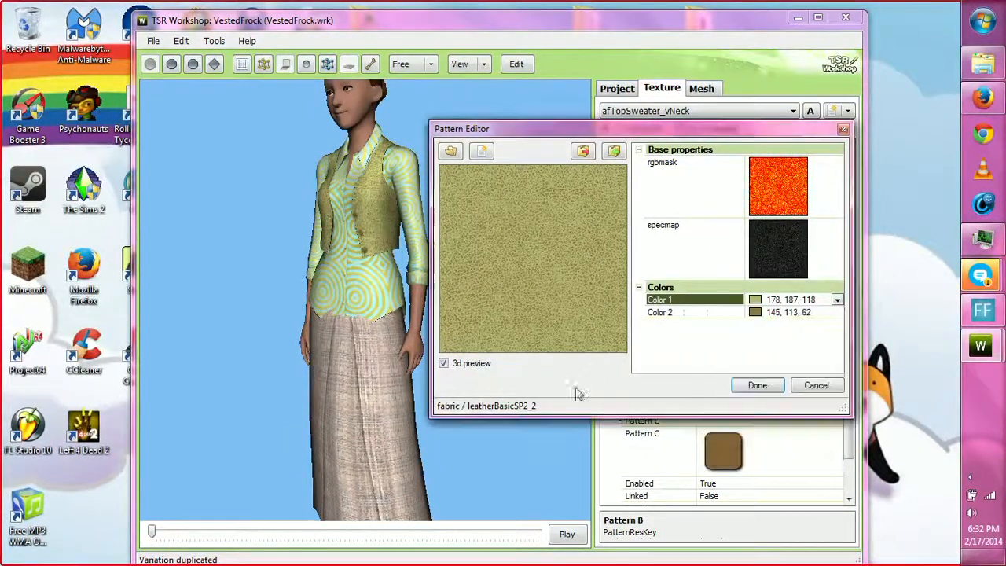
left_click(753, 385)
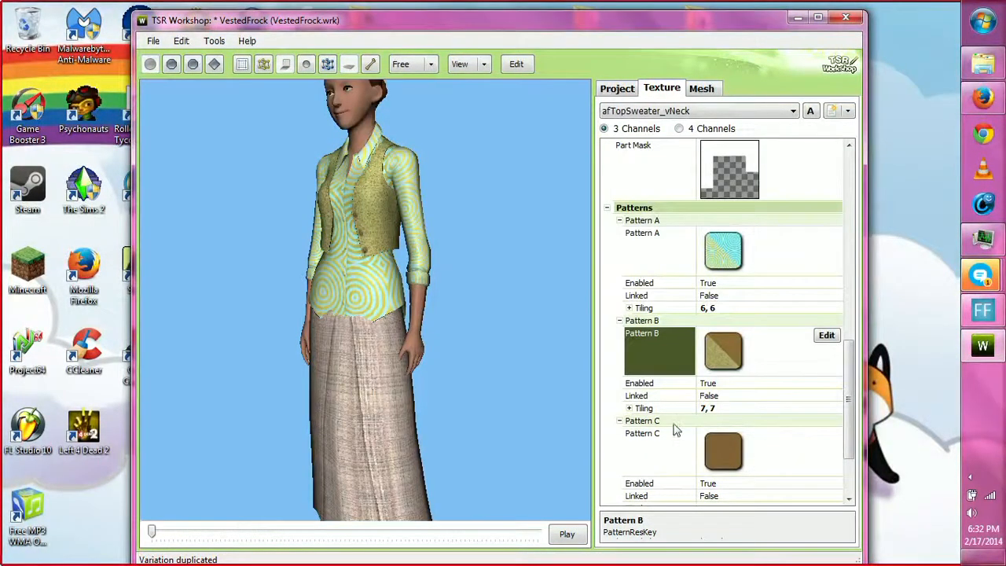
Step: Save the project and inspect the recolored shirt and vest on the model from several angles
key("ctrl+s")
mouse_move(389, 381)
left_mouse_down()
mouse_move(557, 391)
mouse_move(616, 417)
mouse_move(398, 397)
left_mouse_up()
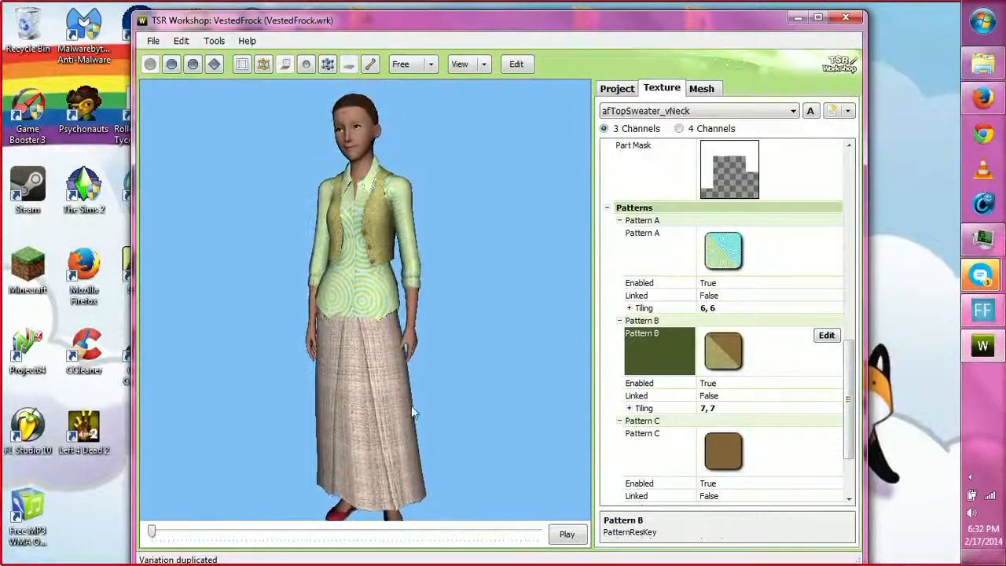
right_click_drag(410, 403, 402, 332)
left_click_drag(451, 324, 461, 425)
right_click_drag(420, 339, 431, 358)
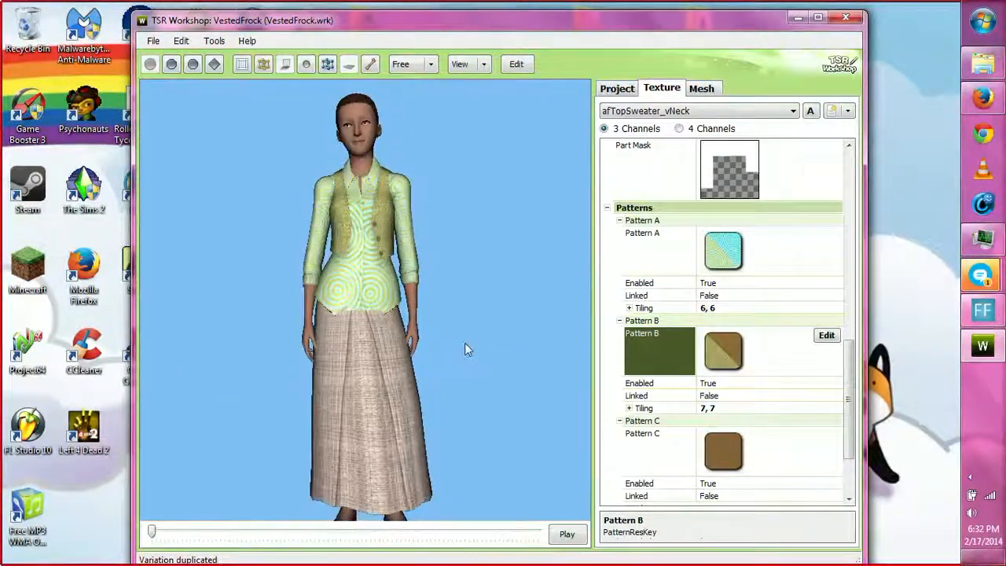
left_click_drag(446, 381, 380, 424)
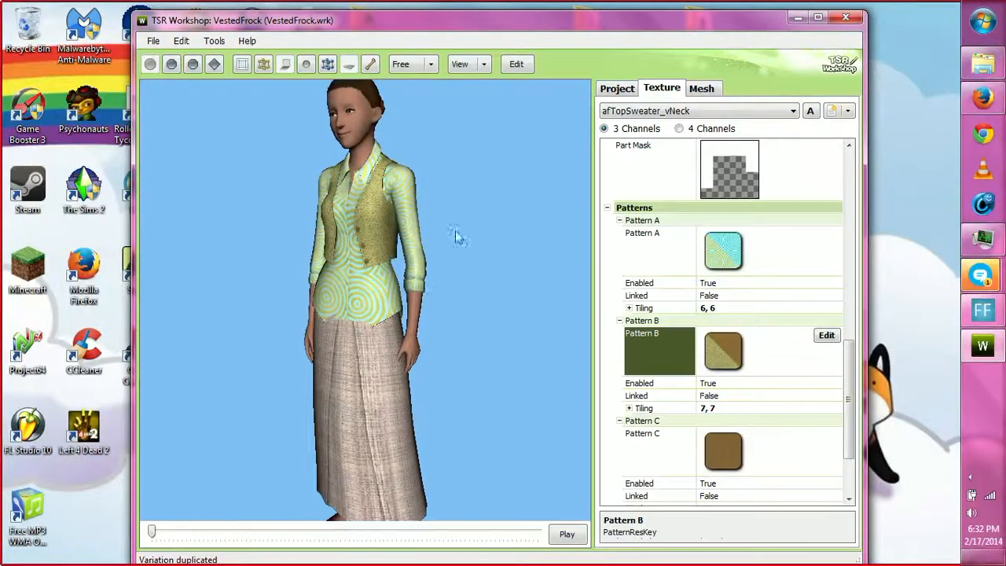
Step: Add Formalwear, ValidForMaternity and Makeover to the project's clothing categories and save the project
left_click(618, 88)
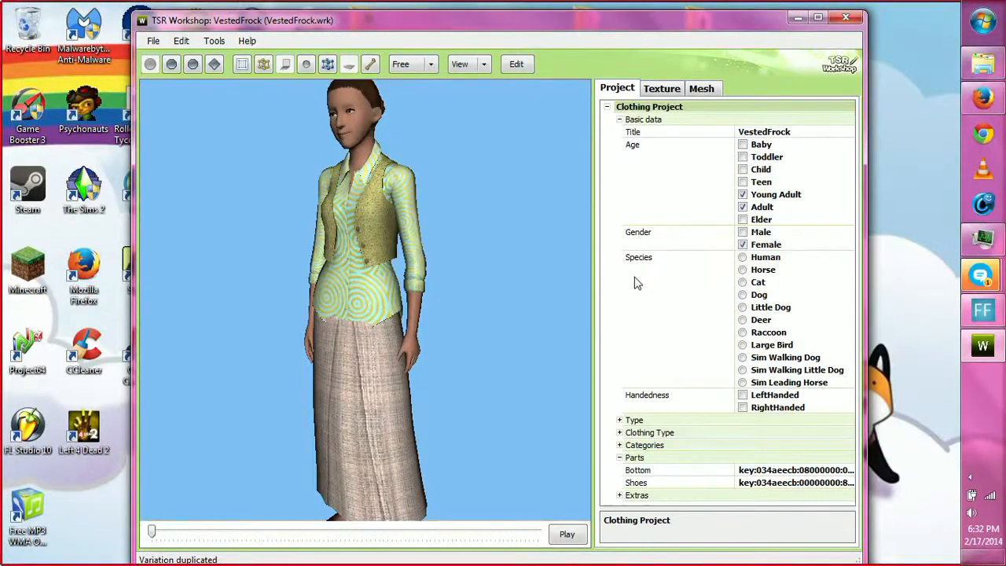
left_click(619, 445)
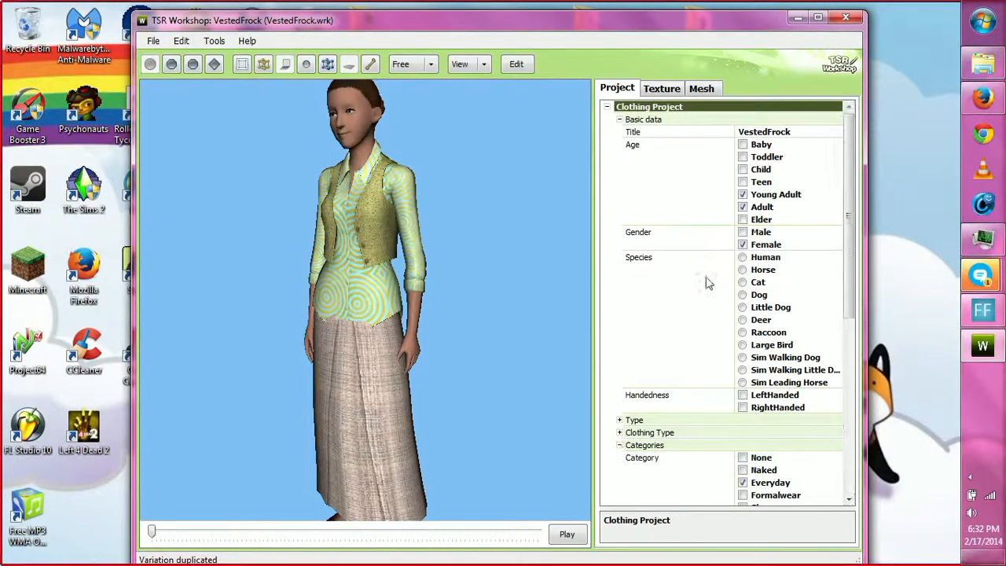
scroll(707, 267, "down", 5)
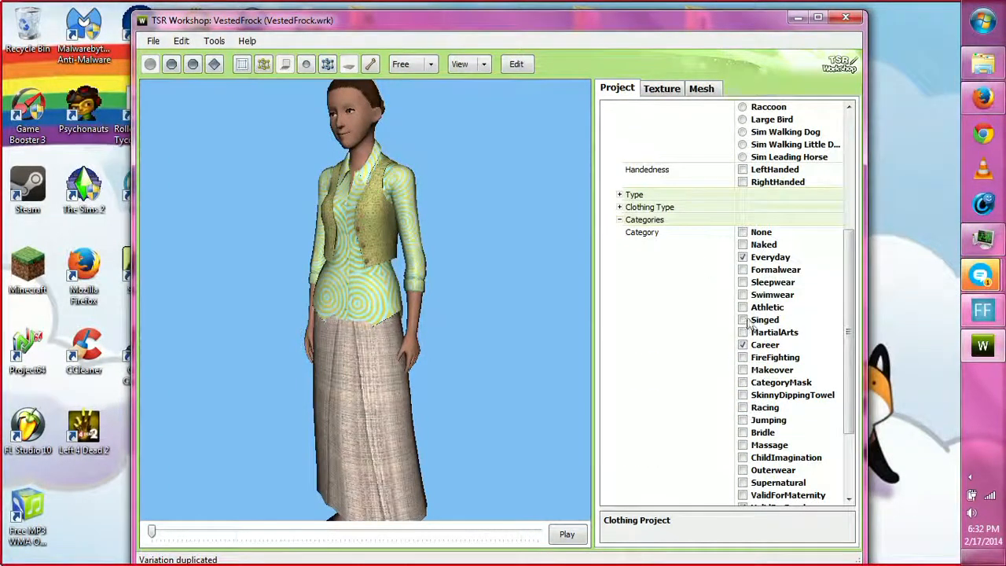
left_click(744, 271)
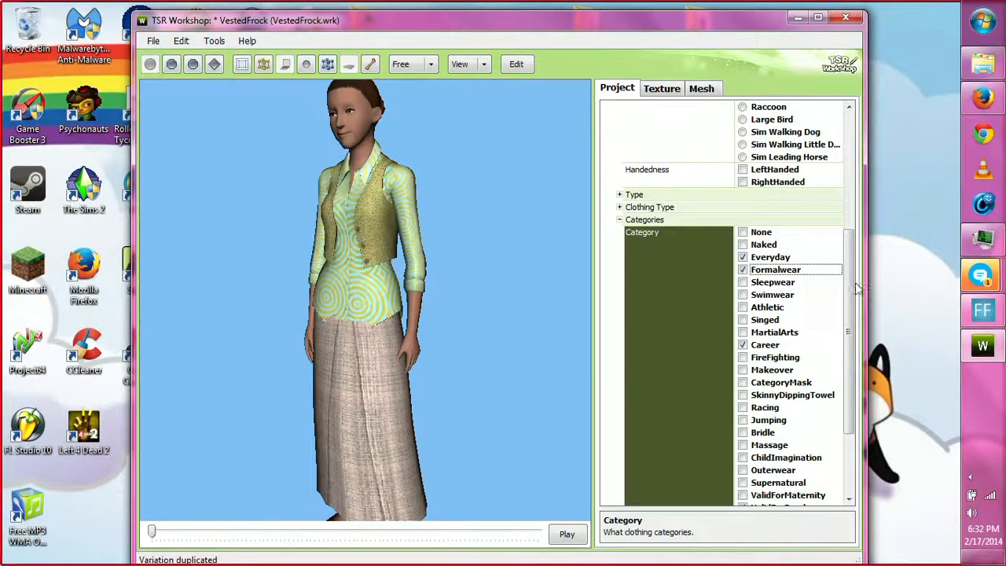
left_click_drag(850, 307, 856, 364)
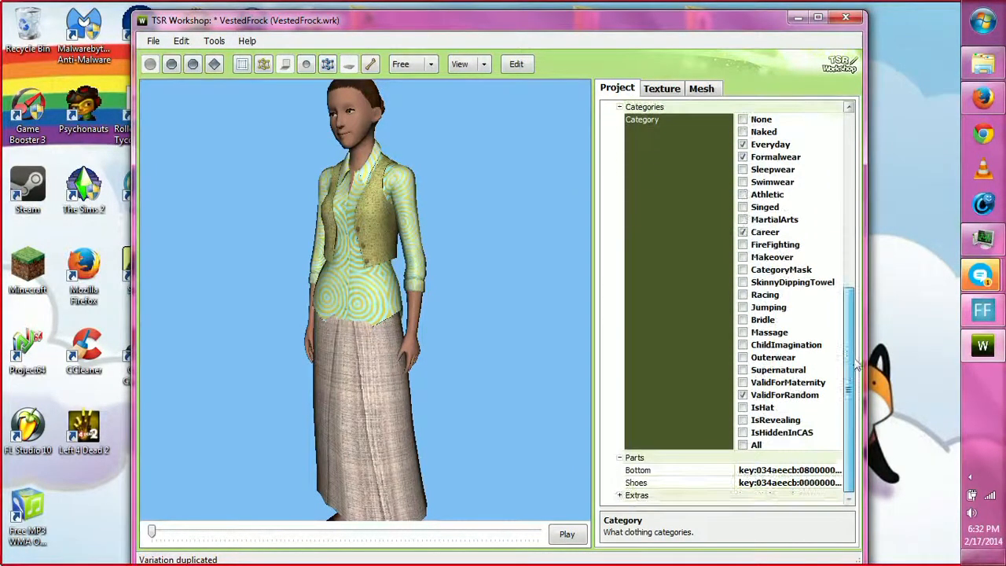
left_click(742, 382)
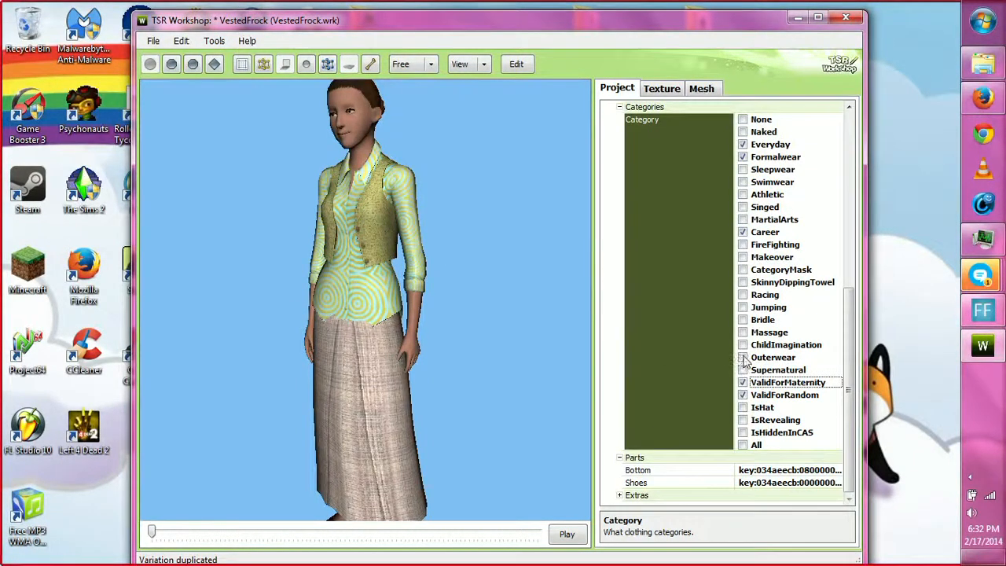
left_click(743, 258)
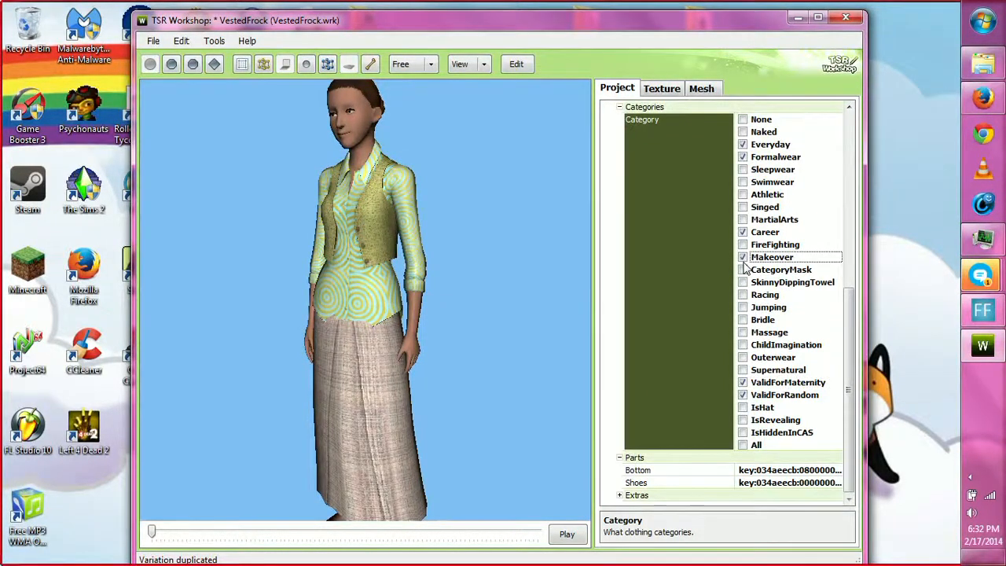
left_click_drag(429, 356, 407, 336)
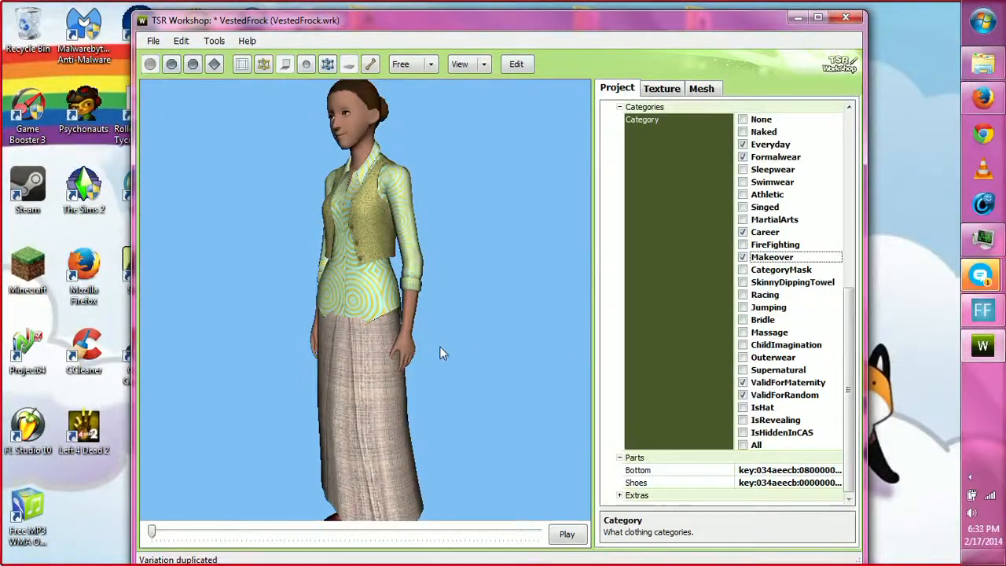
key("ctrl+s")
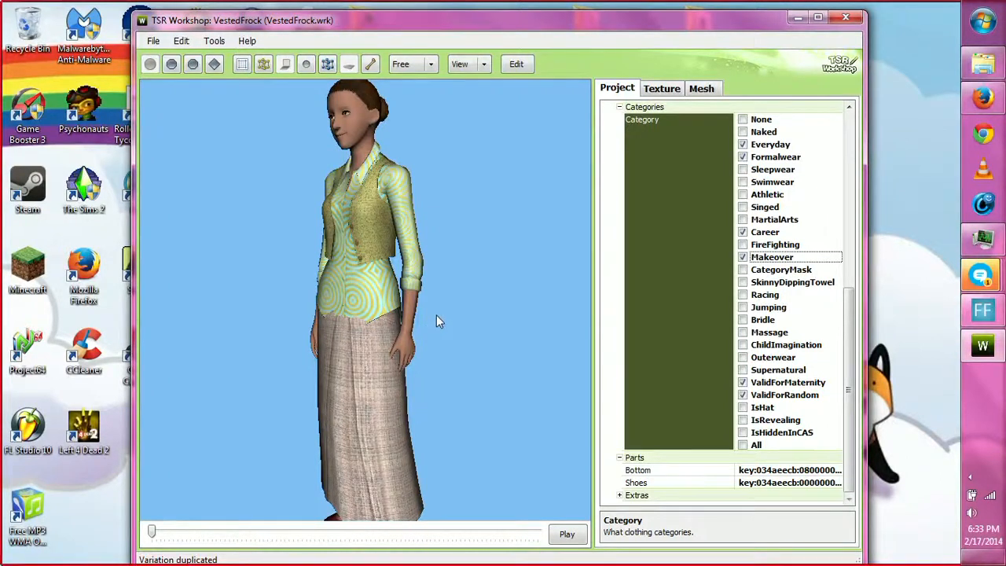
Step: Open the CAS part selection for the project's Bottom part
left_click(620, 458)
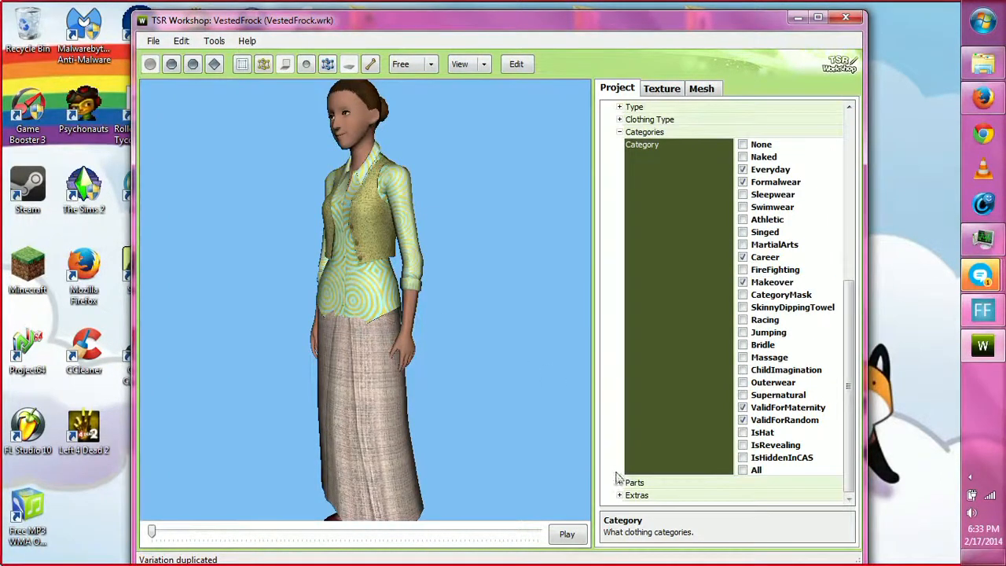
left_click(619, 482)
left_click(825, 497)
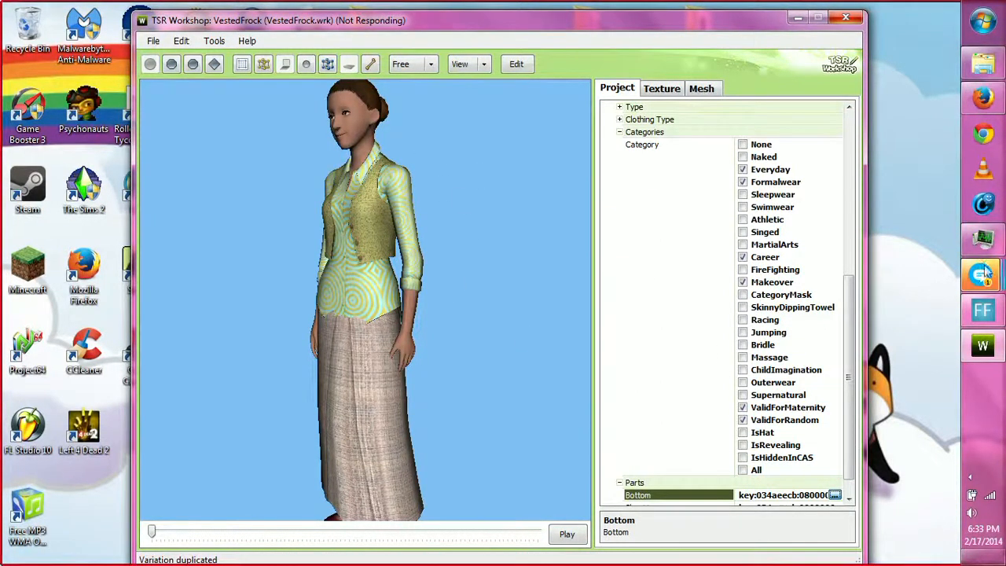
mouse_move(985, 279)
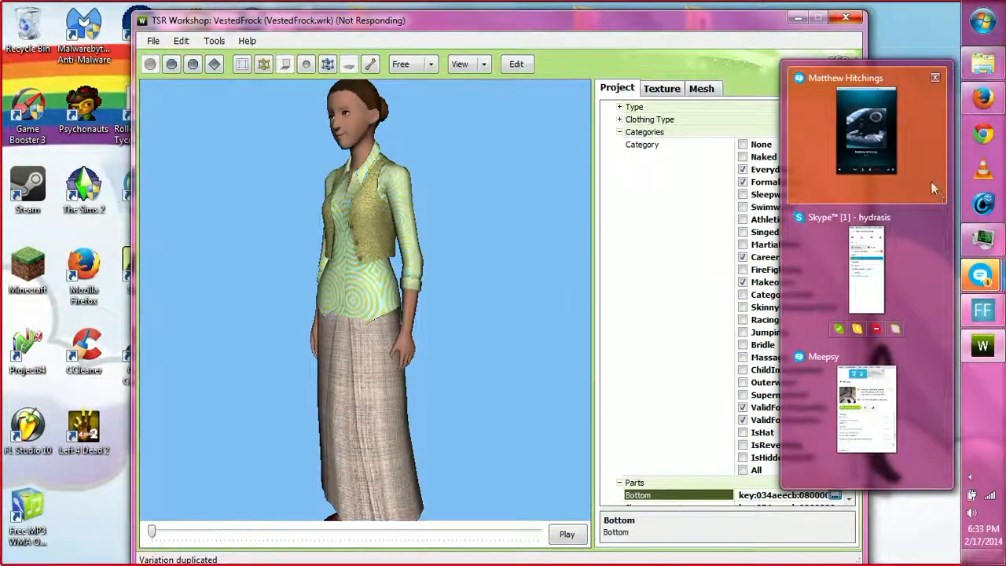
left_click(866, 129)
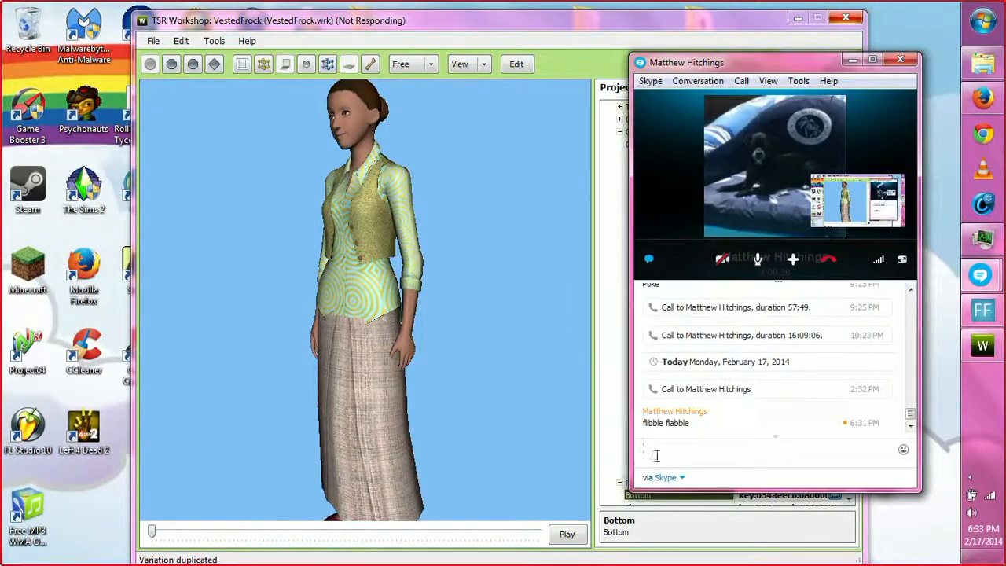
left_click(853, 59)
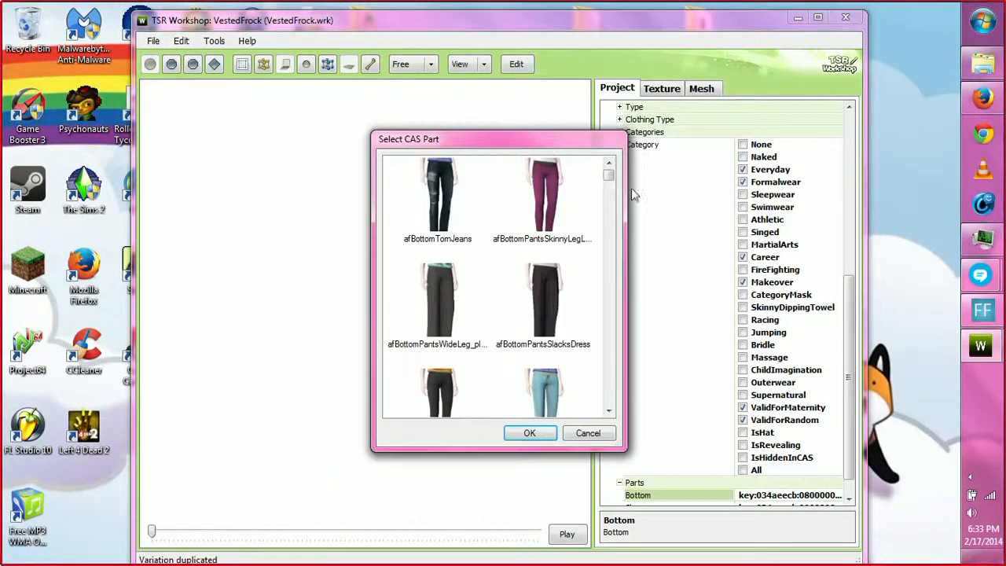
Step: Choose afBottomPantsCapri_yoga as the bottom part and view the whole outfit on the model
left_click_drag(613, 181, 611, 206)
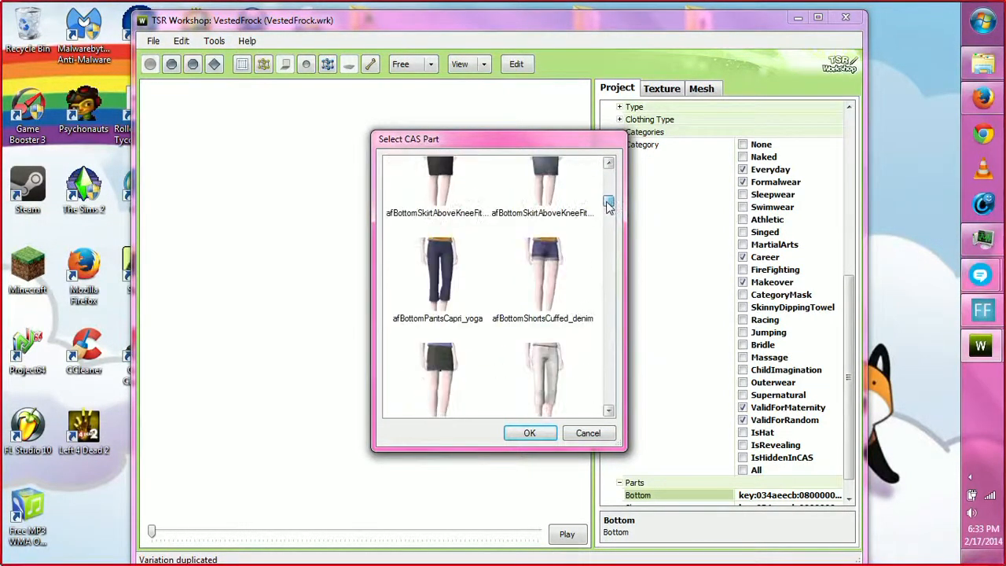
left_click(439, 275)
left_click(531, 434)
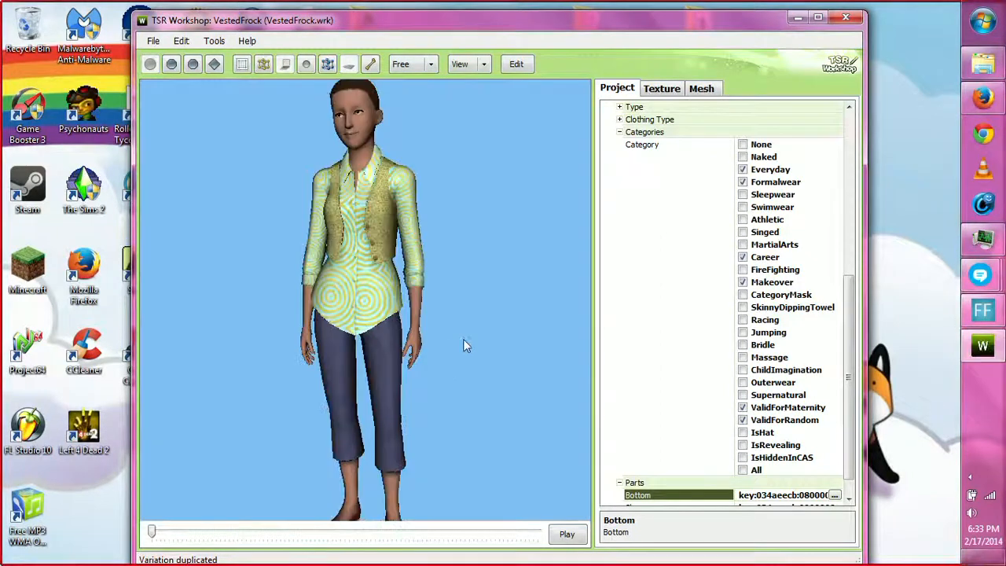
left_click_drag(465, 343, 443, 354)
scroll(448, 374, "down", 2)
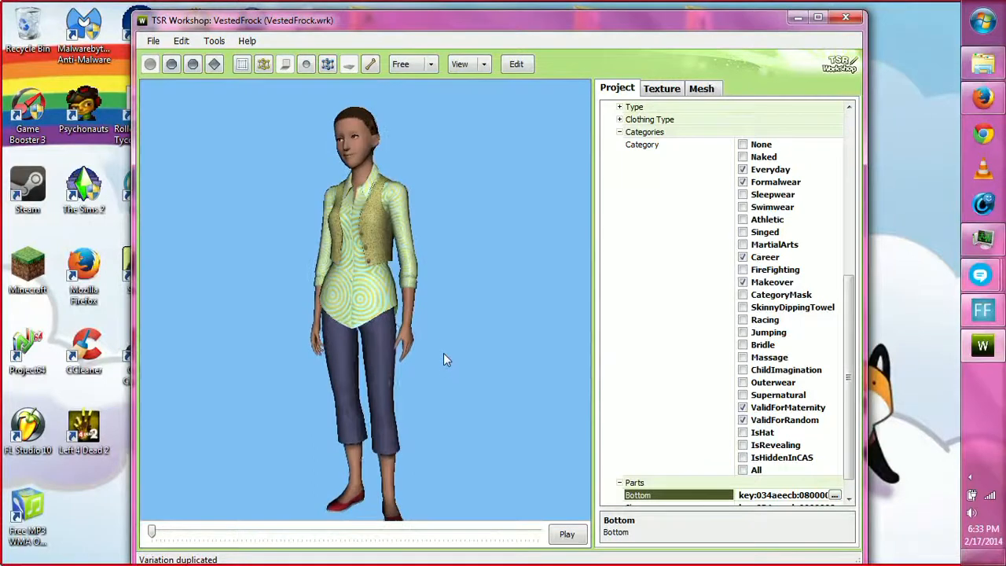
scroll(450, 389, "down", 2)
scroll(448, 385, "up", 1)
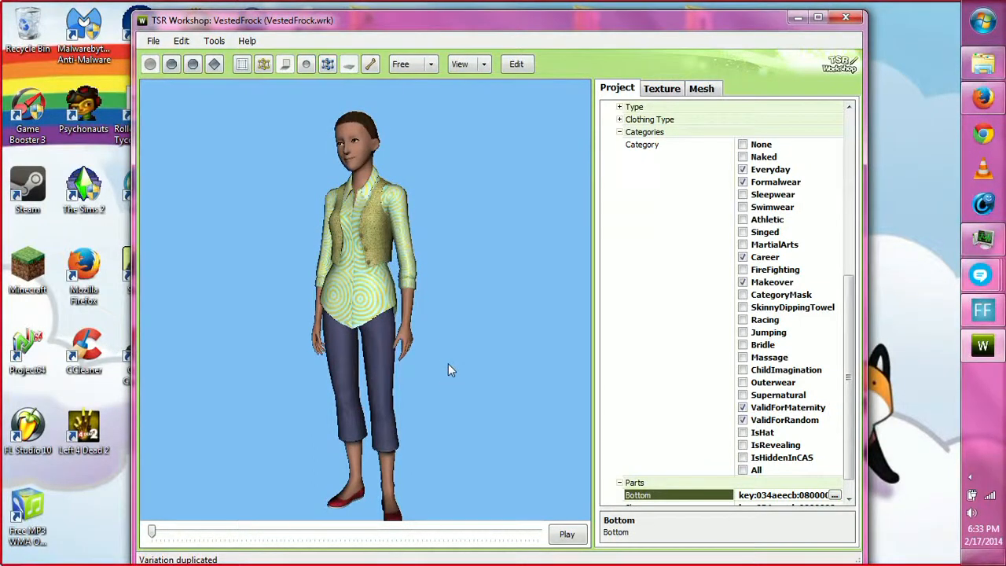
Step: Preview the top on a fatter and then the thinnest body shape, checking the model from behind
left_click(702, 88)
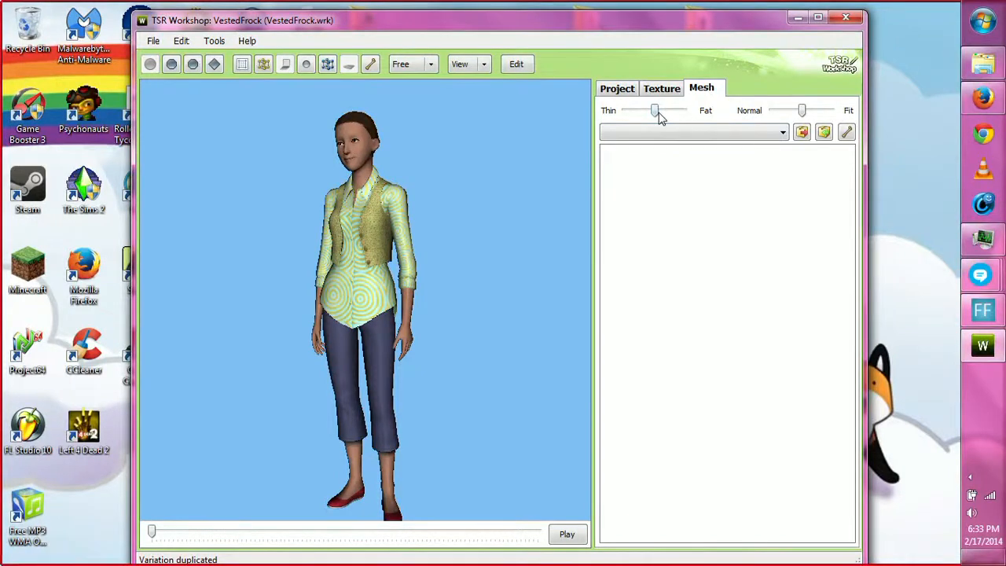
left_click_drag(660, 116, 673, 112)
left_click_drag(547, 224, 156, 253)
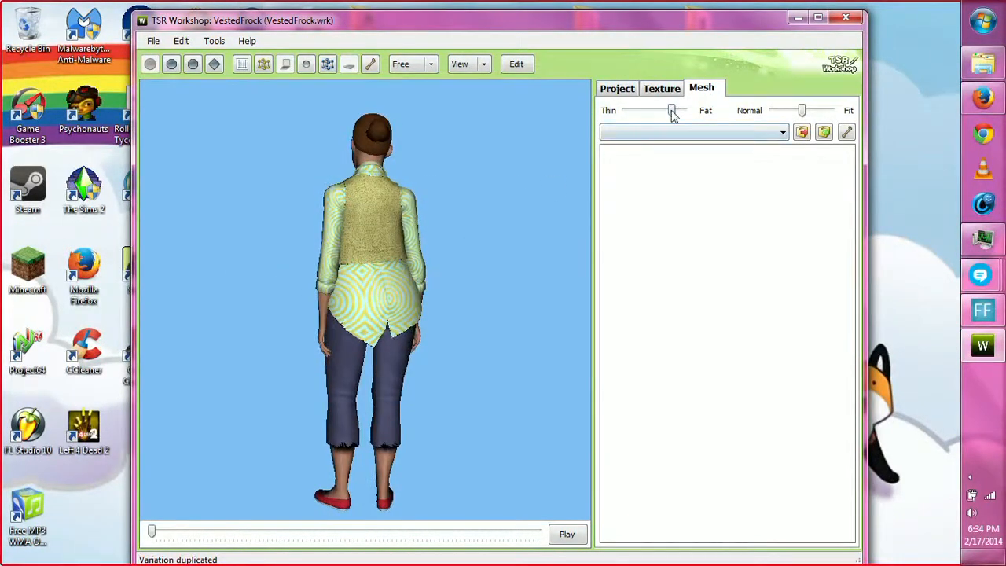
left_click_drag(673, 114, 616, 114)
left_click_drag(374, 245, 744, 262)
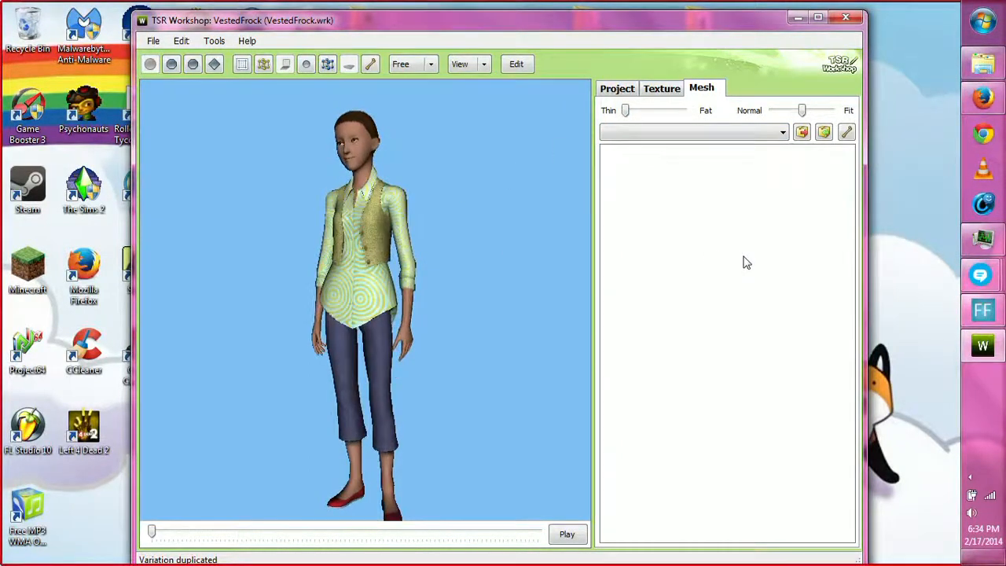
Step: Raise the thin body's fitness to the full Fit setting and examine the front of the shirt up close
left_click_drag(803, 111, 833, 111)
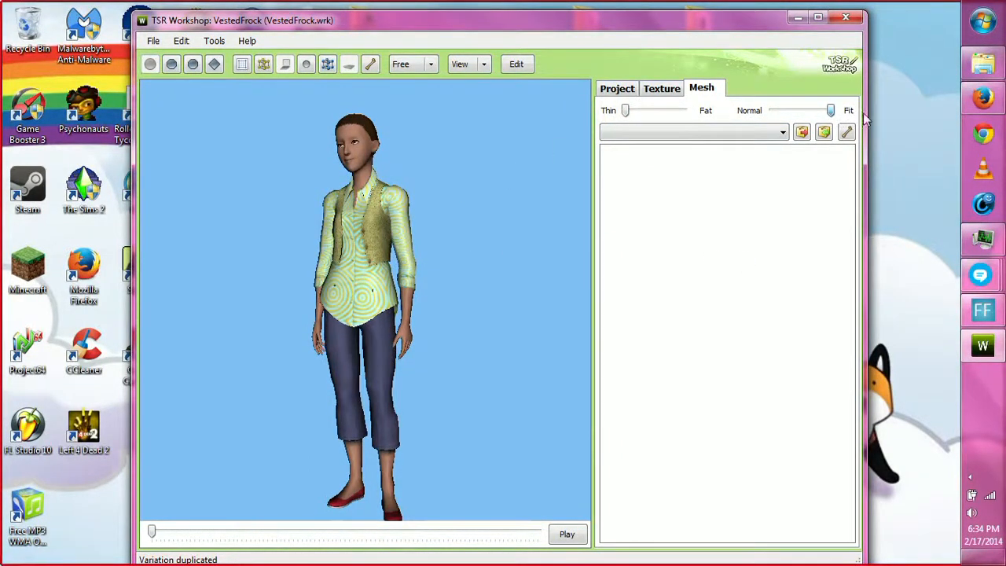
left_click_drag(519, 240, 177, 275)
left_click_drag(412, 282, 2, 317)
left_click_drag(353, 294, 265, 290)
right_click_drag(265, 290, 224, 133)
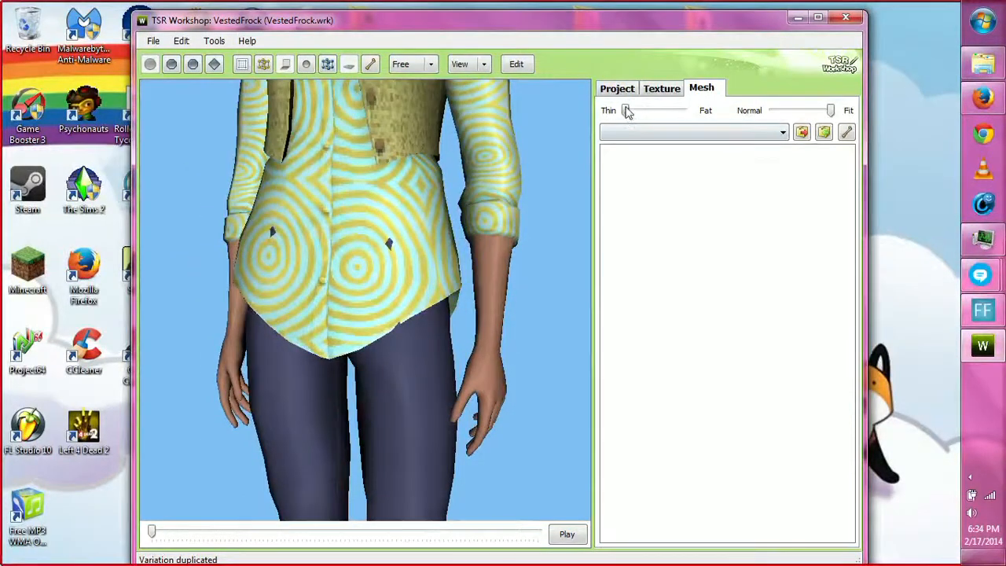
Step: Preview the outfit on the fattest body shape with full fitness and inspect the shirt and vest for clipping
left_click_drag(626, 110, 710, 116)
left_click_drag(519, 228, 192, 277)
left_click_drag(403, 258, 280, 250)
right_click_drag(280, 250, 269, 265)
left_click_drag(436, 253, 313, 285)
right_click_drag(313, 283, 302, 366)
left_click_drag(302, 366, 363, 385)
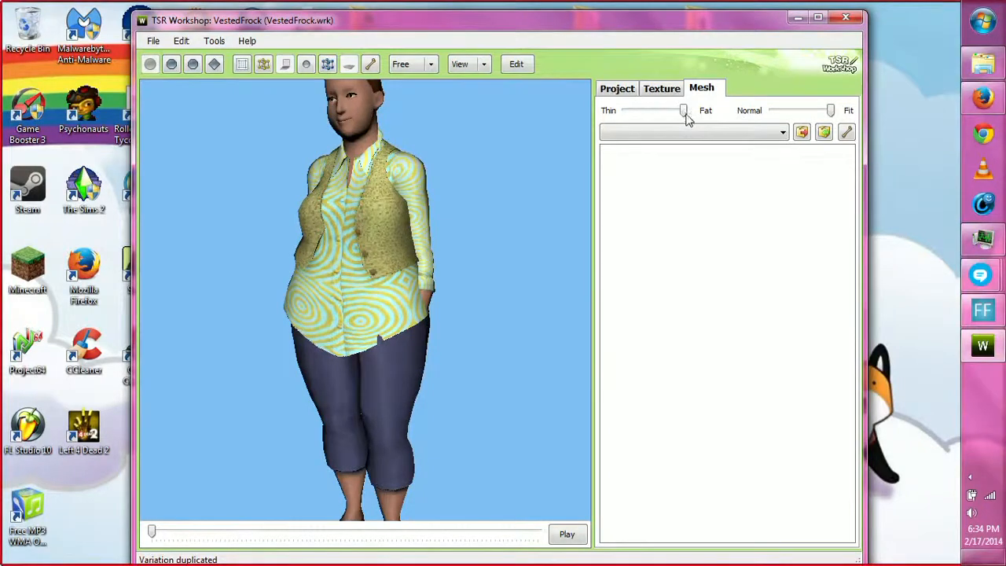
Step: Return the body to medium weight and Normal fitness and check the outfit from front and back
left_click_drag(686, 116, 651, 117)
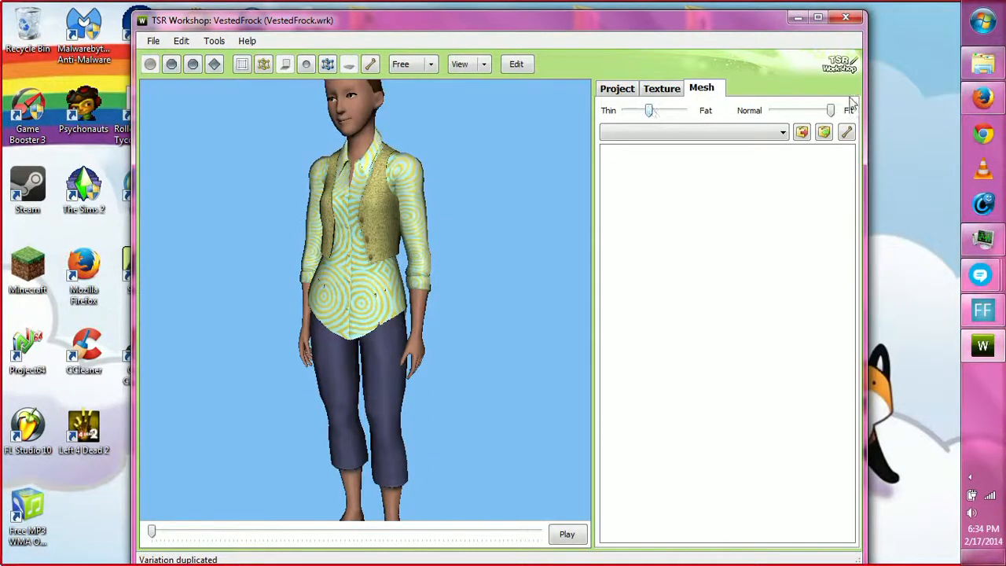
left_click_drag(831, 111, 774, 112)
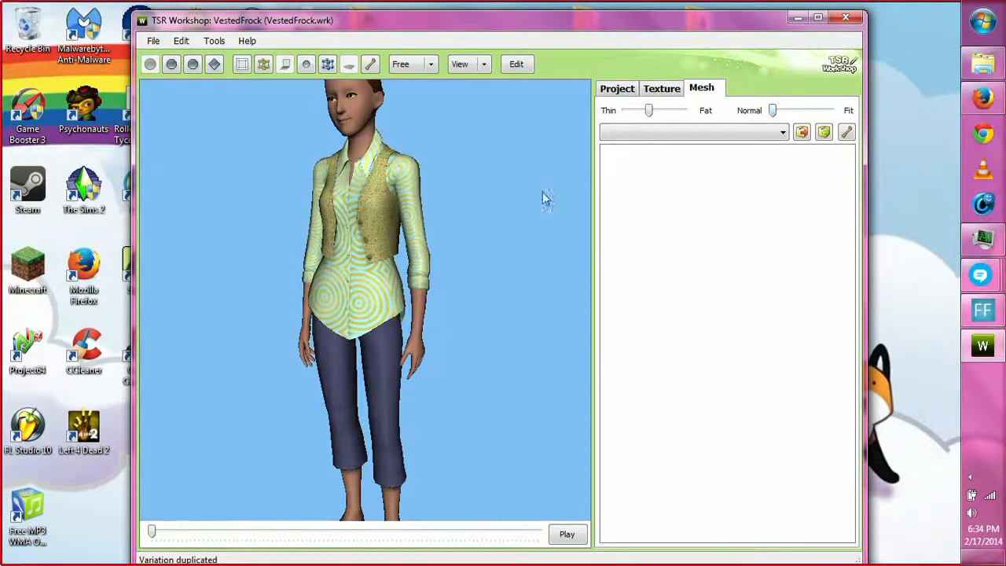
right_click_drag(442, 237, 462, 304)
left_click_drag(462, 305, 530, 348)
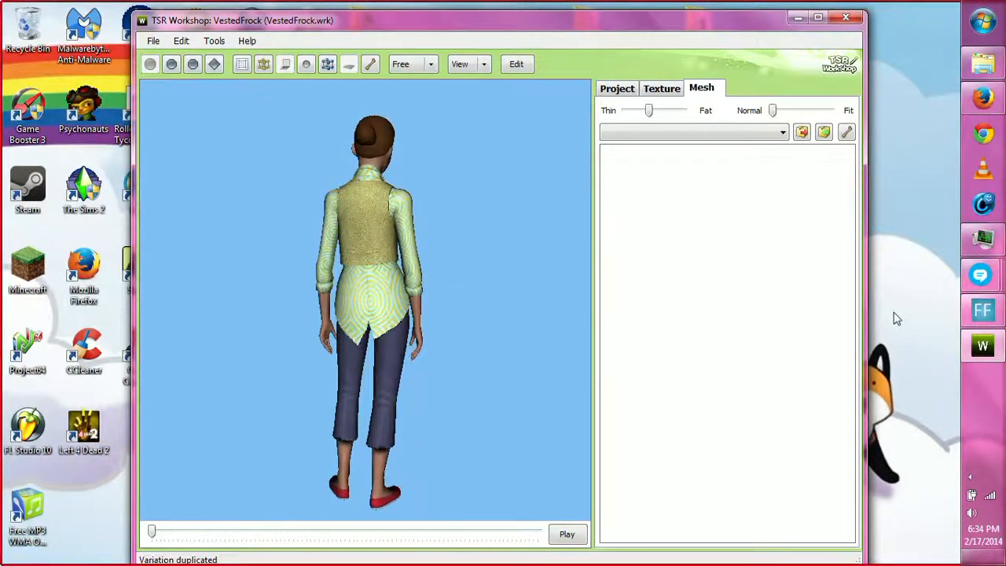
left_click_drag(646, 330, 419, 280)
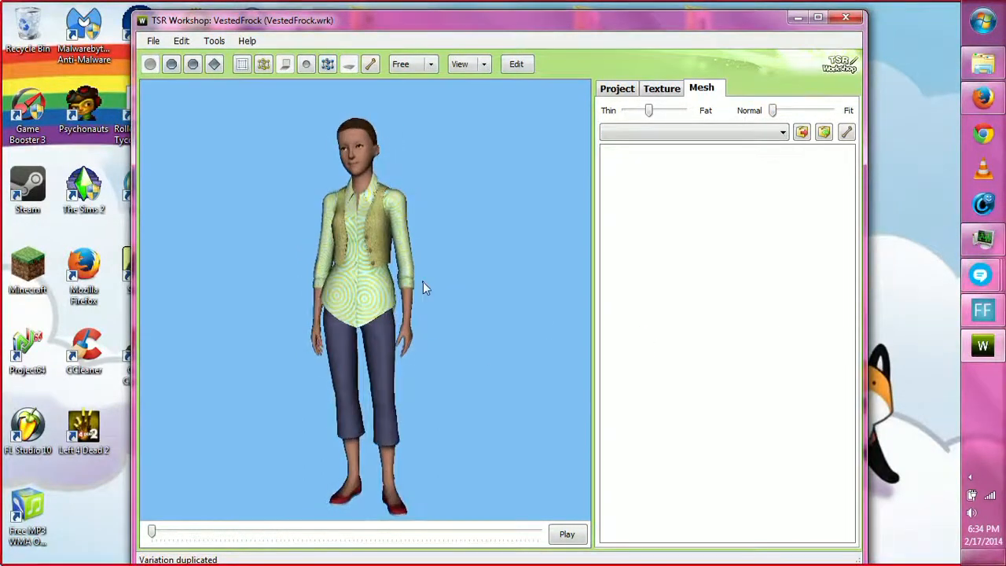
Step: Export the project contents as a package file named VestedFrock test in the Ripped top folder
left_click(181, 42)
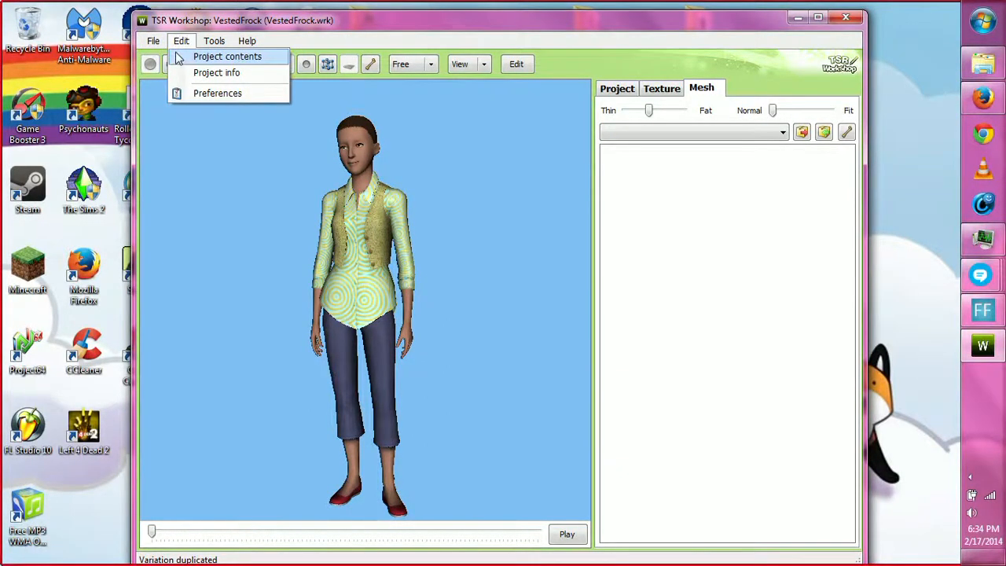
left_click(179, 59)
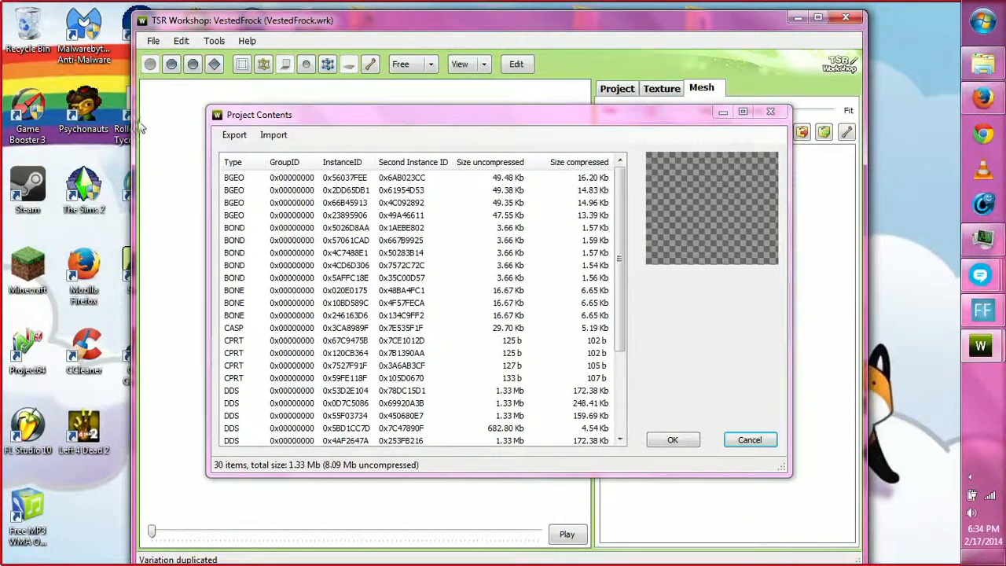
left_click(234, 135)
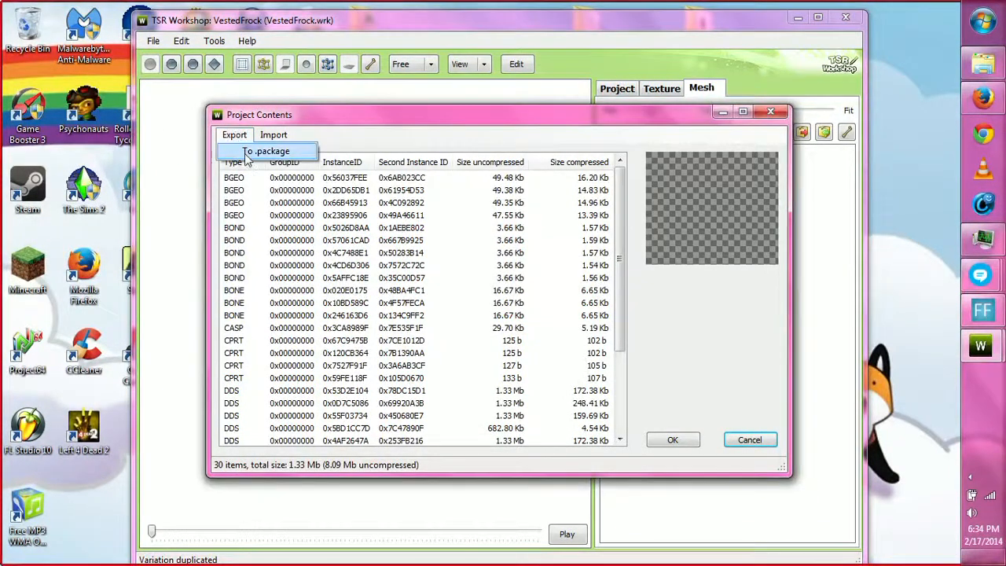
left_click(266, 151)
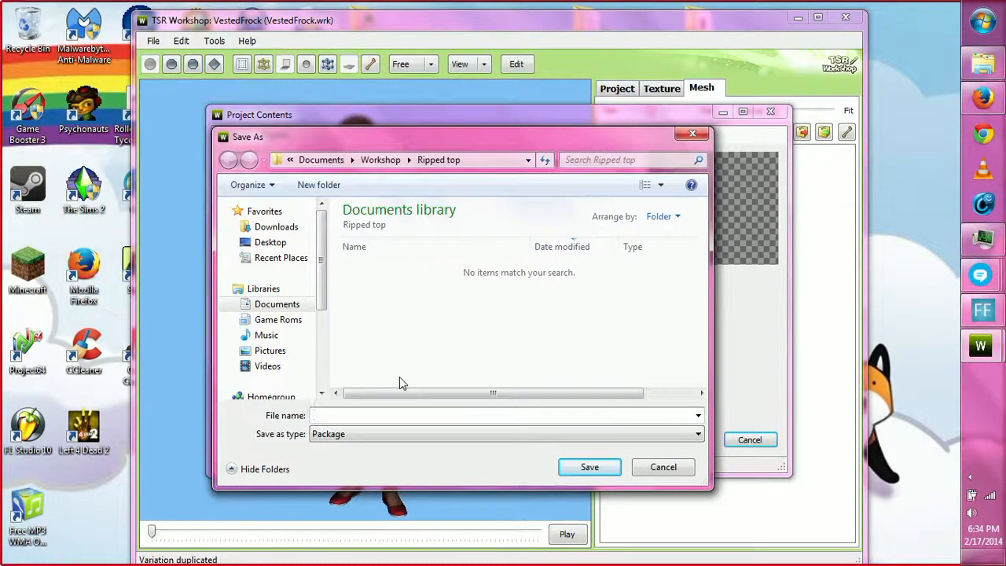
type("VestedFr")
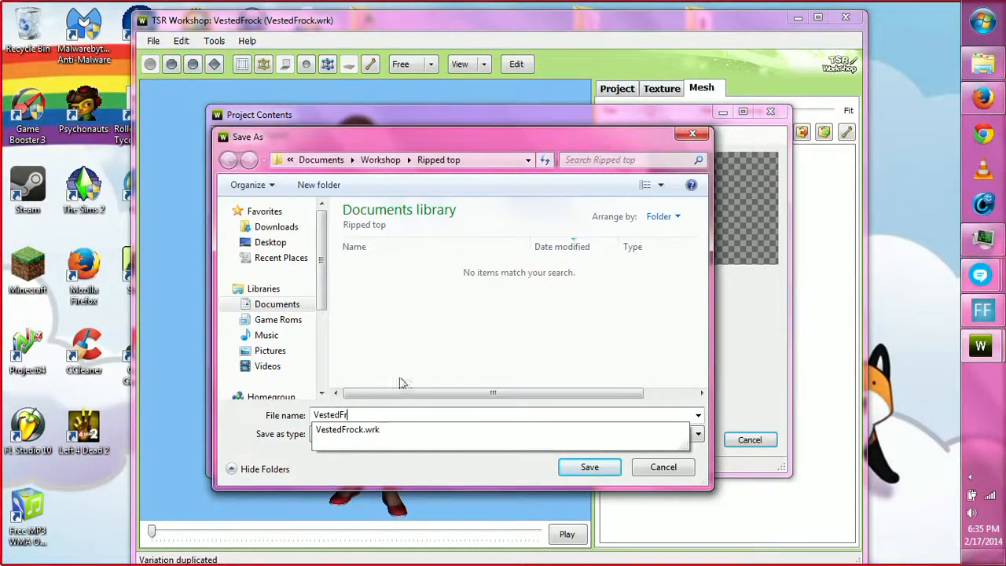
type("ock test")
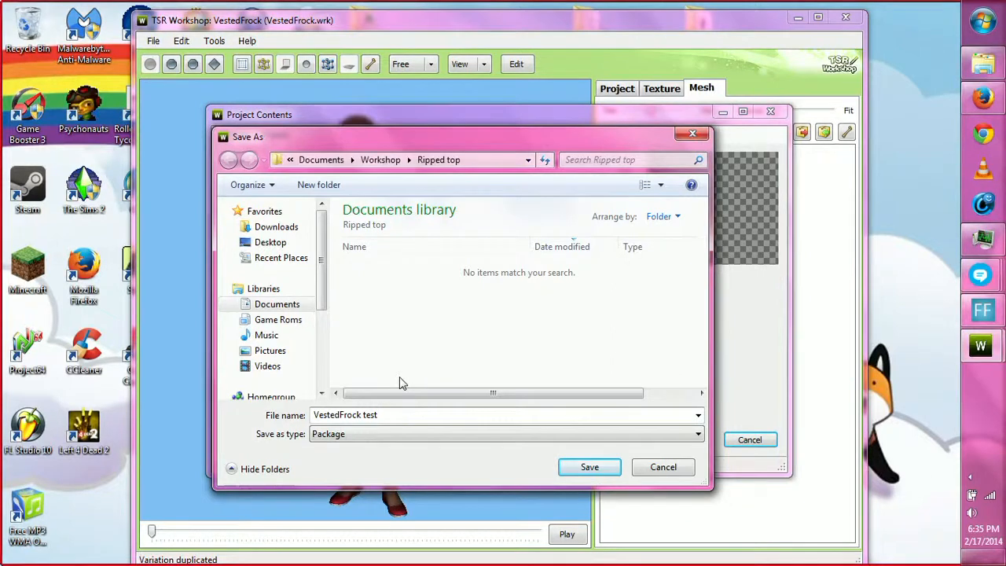
key("Return")
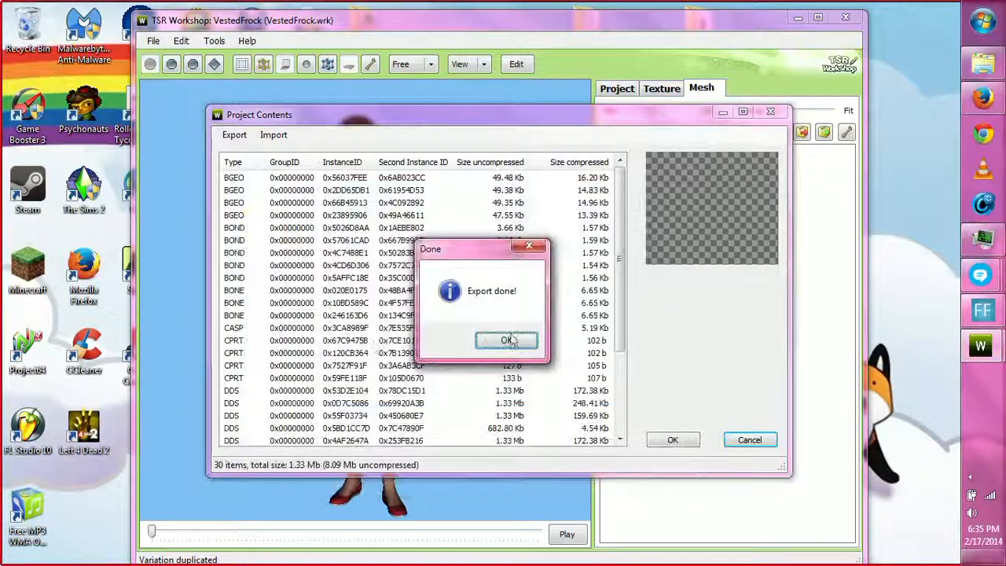
Step: Dismiss the export message, close the project contents and exit TSR Workshop
left_click(508, 339)
left_click(770, 112)
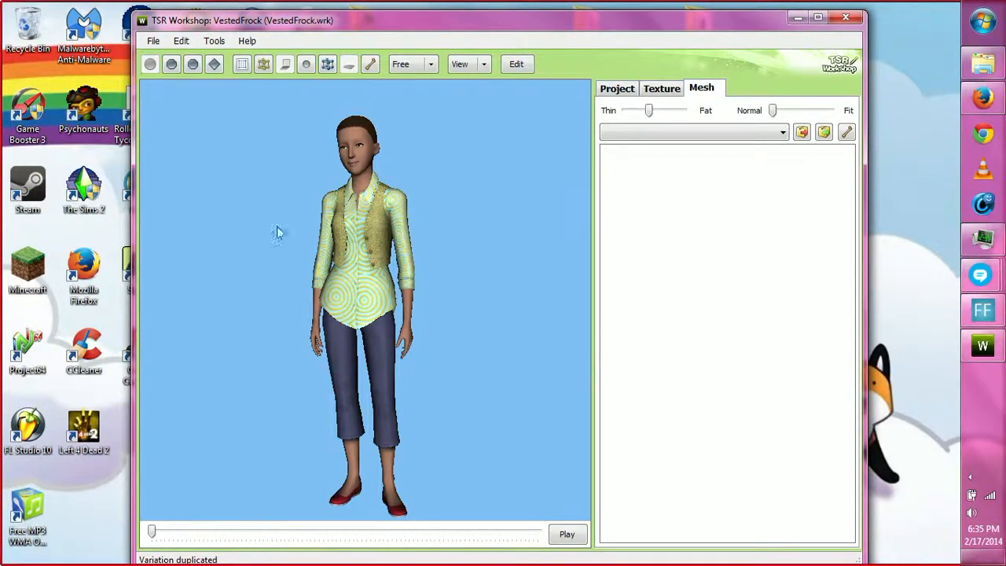
left_click(846, 17)
Step: Switch to Windows Explorer and open the Workshop folder in the Documents library
left_click(983, 63)
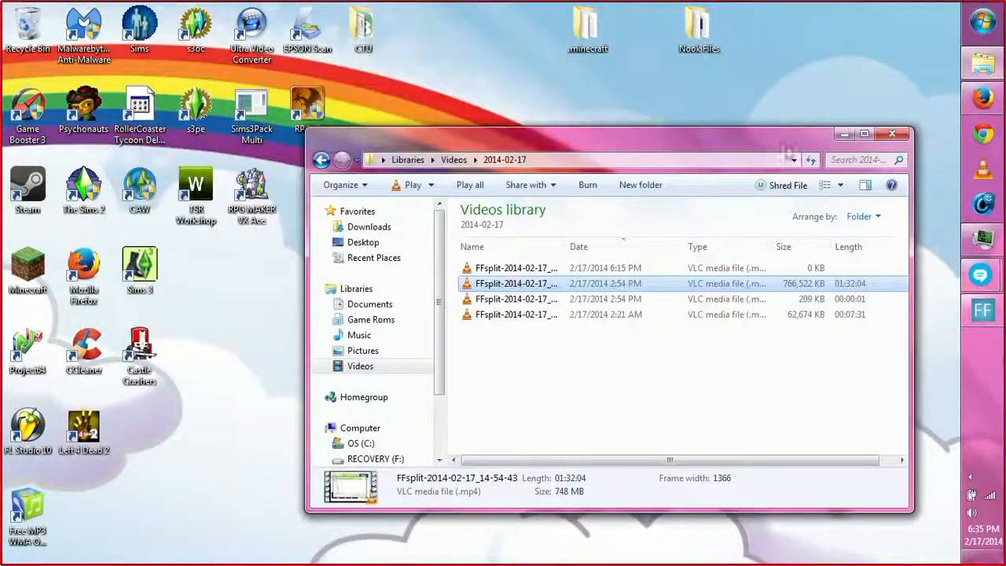
left_click(382, 307)
left_click(481, 305)
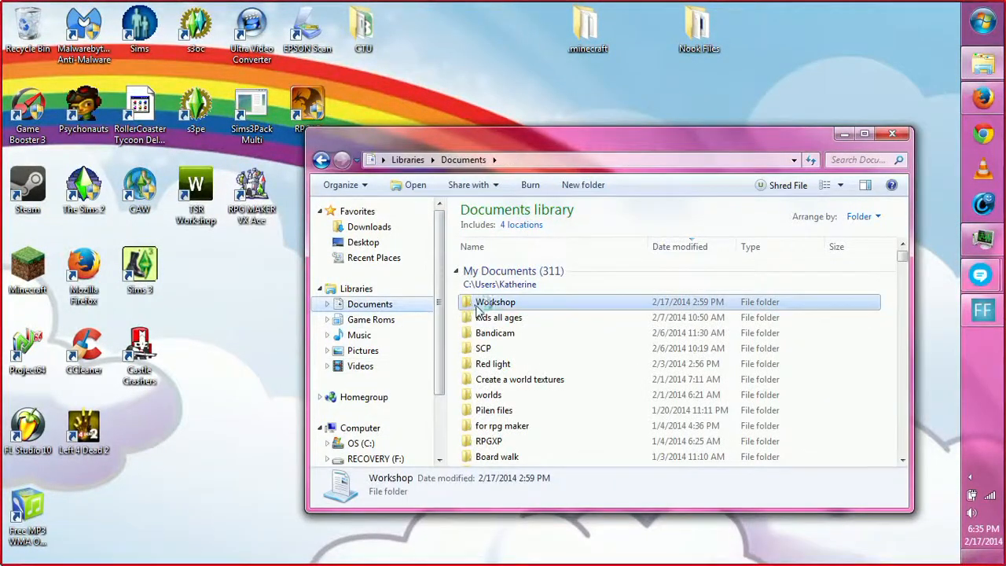
left_click(481, 306)
left_click(501, 346)
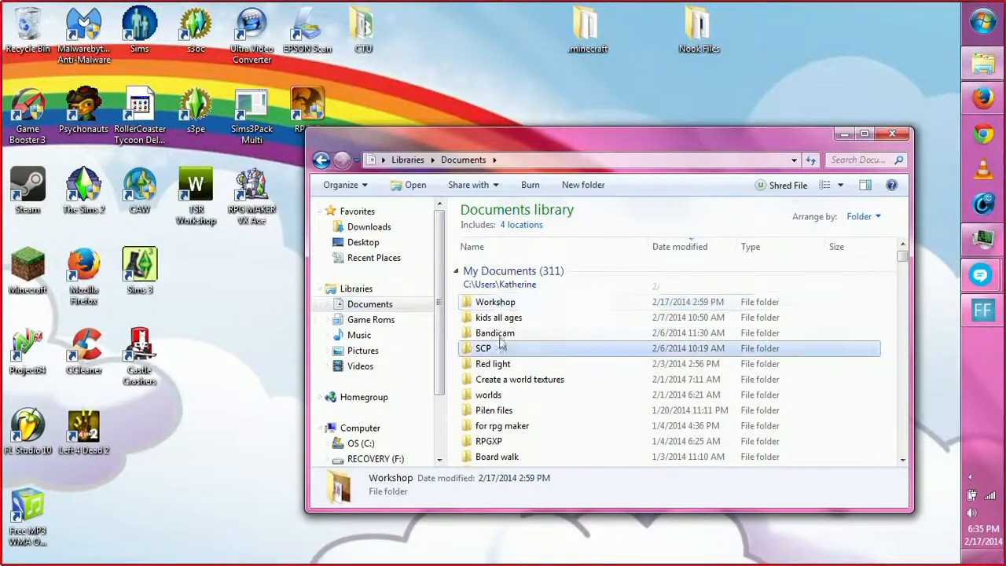
double_click(495, 302)
left_click_drag(483, 145, 376, 49)
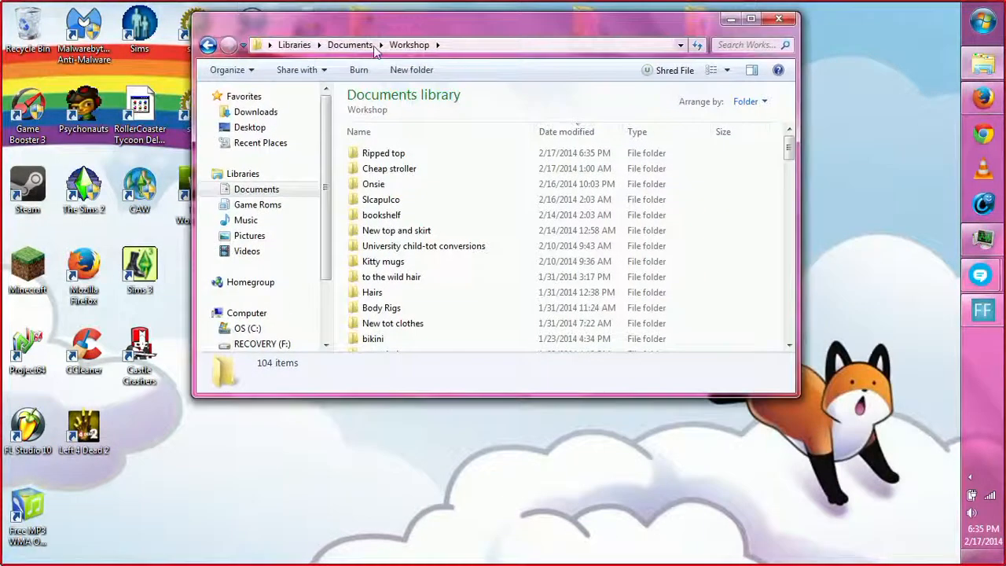
Step: Open the Documents library in a second Explorer window and return to the Workshop folder's window
right_click(248, 190)
mouse_move(331, 283)
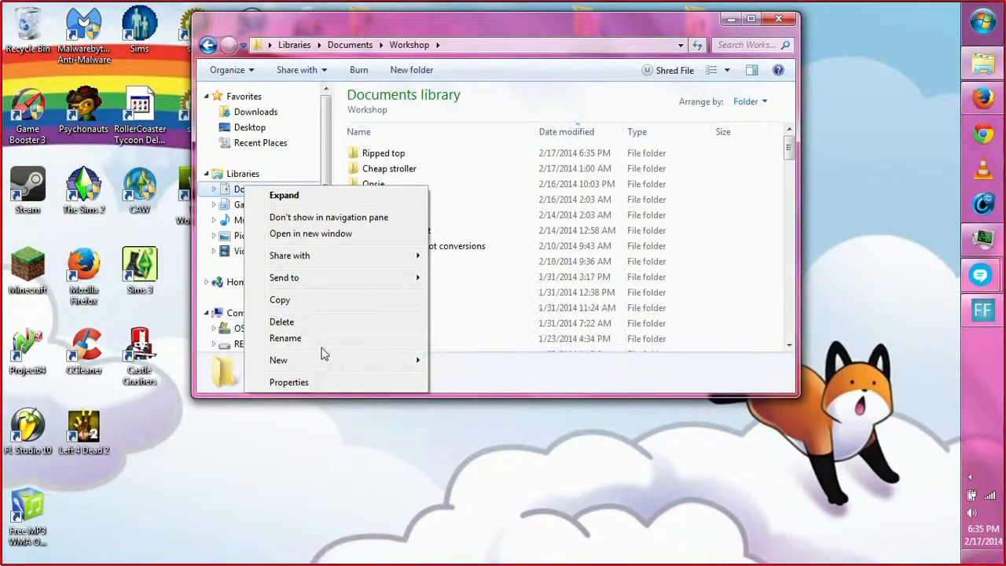
mouse_move(323, 359)
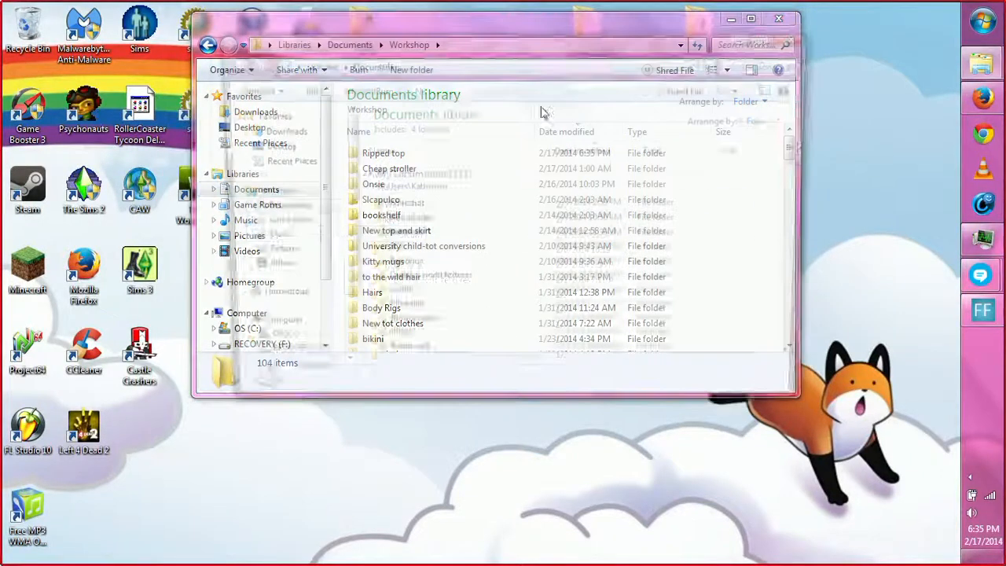
left_click(407, 39)
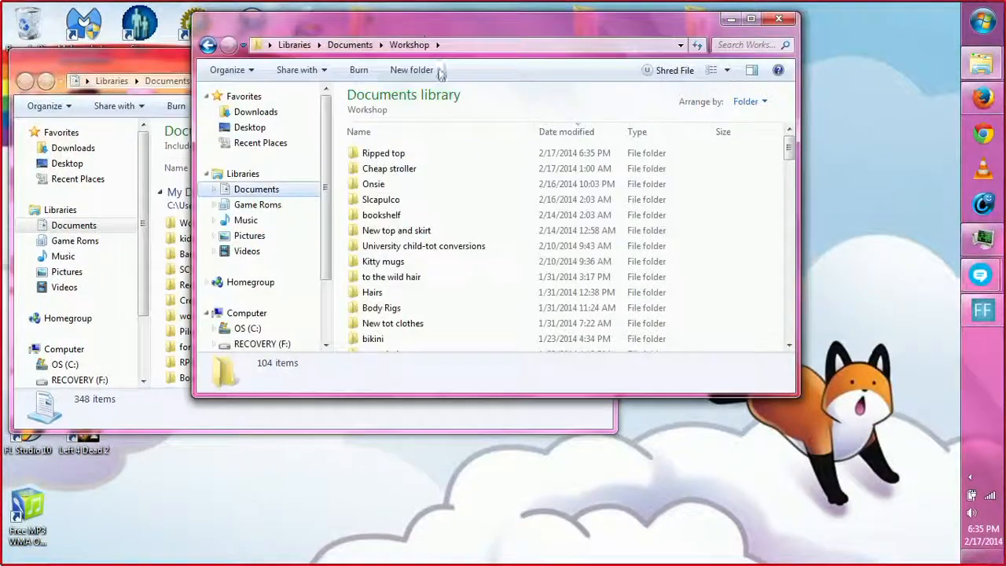
Step: Open the Ripped top folder, select the VestedFrock test package and arrange the window beside the Documents one
double_click(410, 153)
left_click(436, 156)
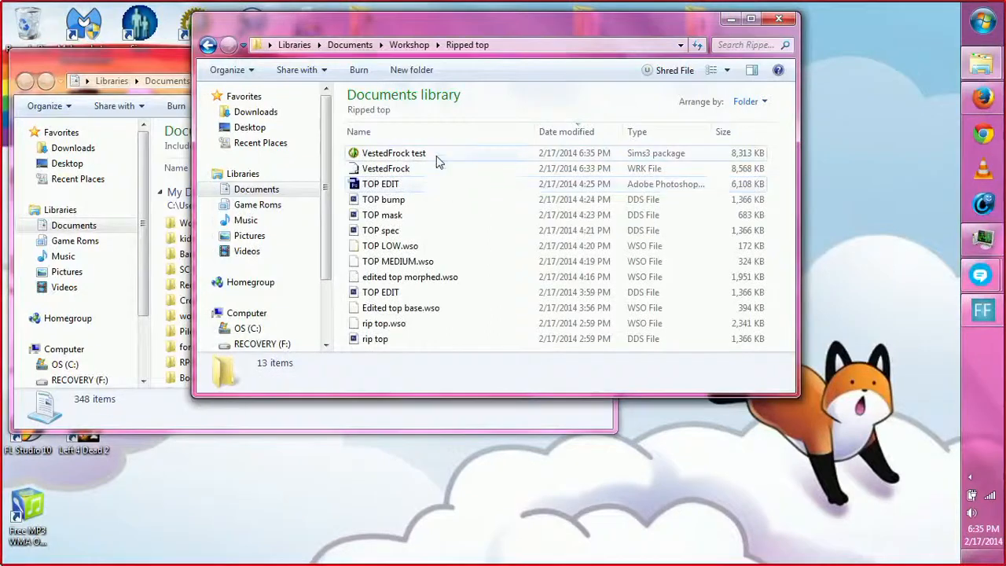
left_click_drag(389, 39, 552, 76)
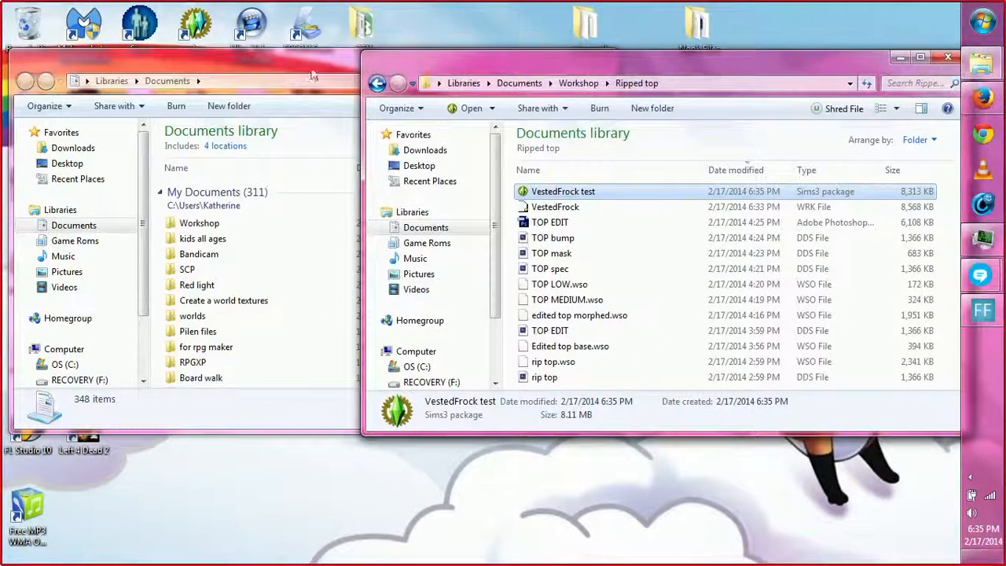
Step: Bring the Documents window forward and locate the s3rc and decrapify applications in its file list
left_click(270, 61)
left_click_drag(609, 181, 626, 355)
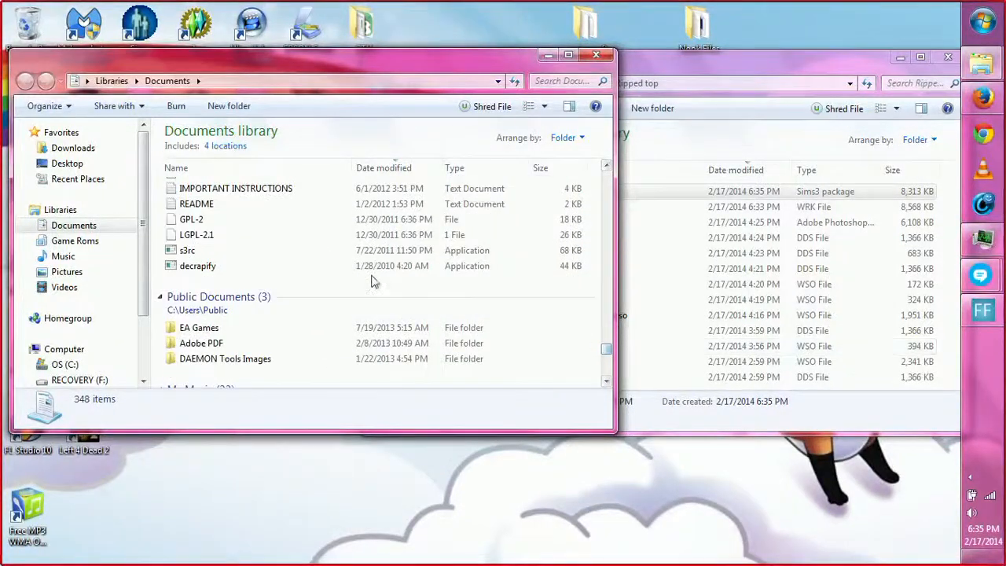
left_click(189, 251)
left_click(191, 266)
left_click(189, 253)
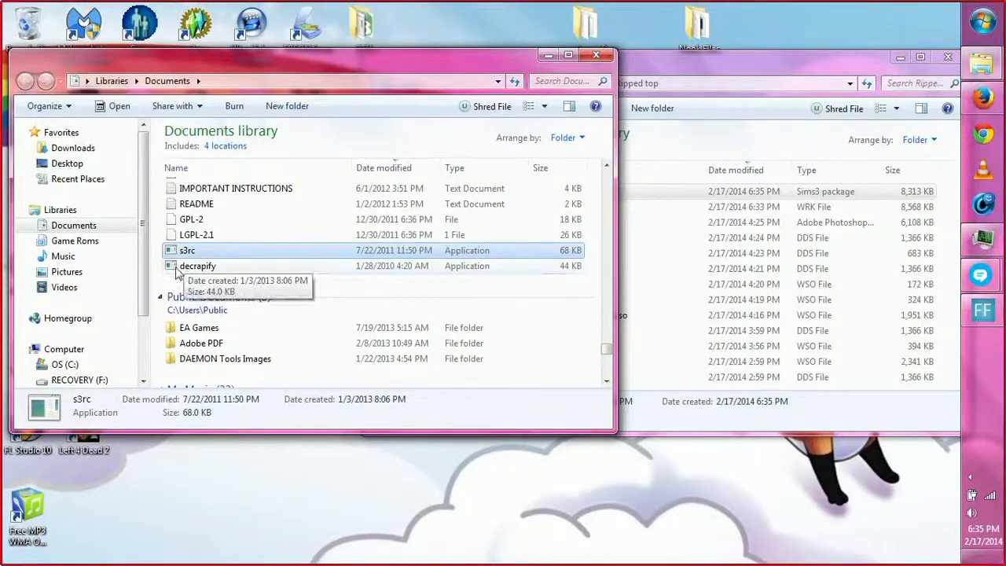
left_click(176, 267)
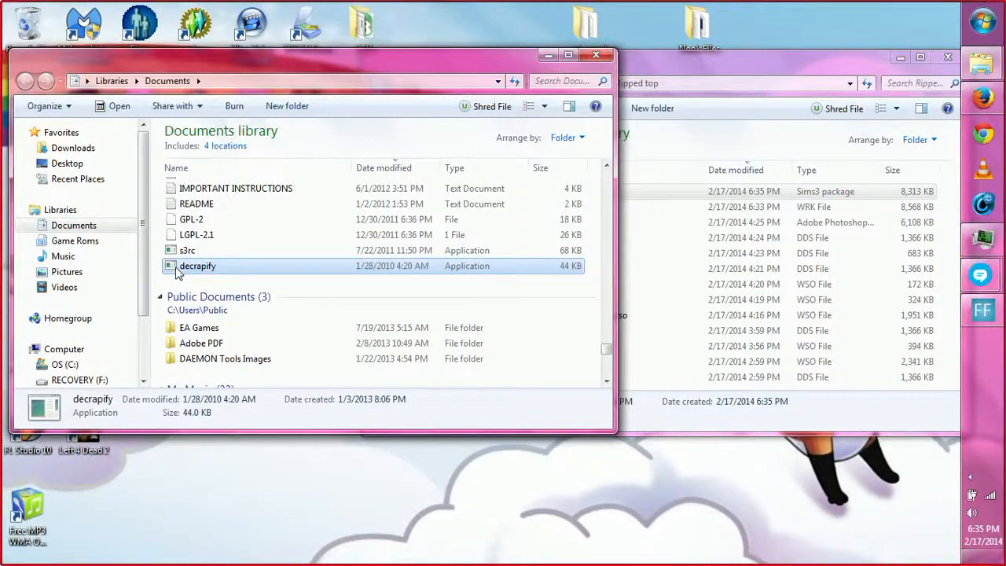
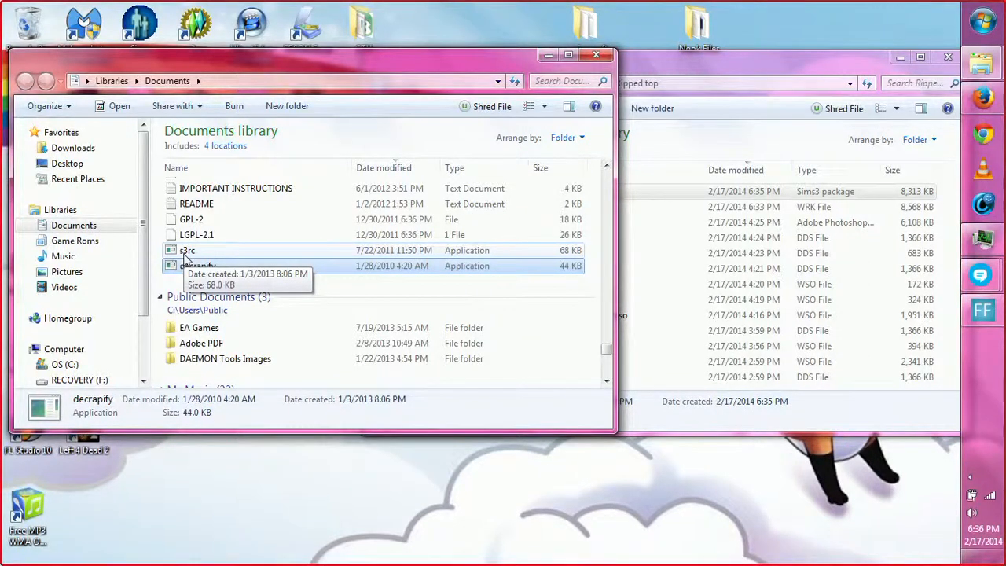
Step: Compress the VestedFrock test package by running it through the s3rc application
left_click(655, 63)
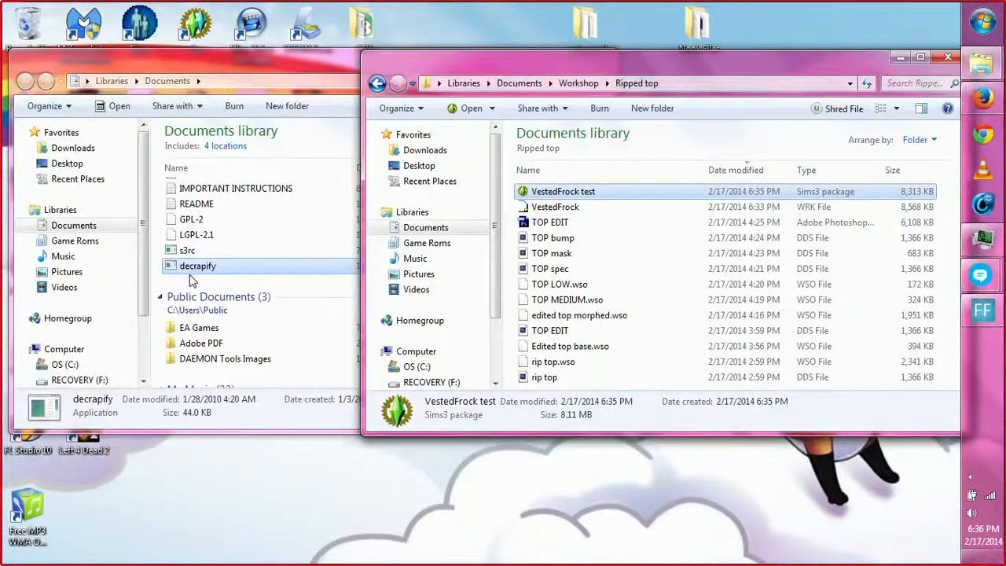
left_click(202, 252)
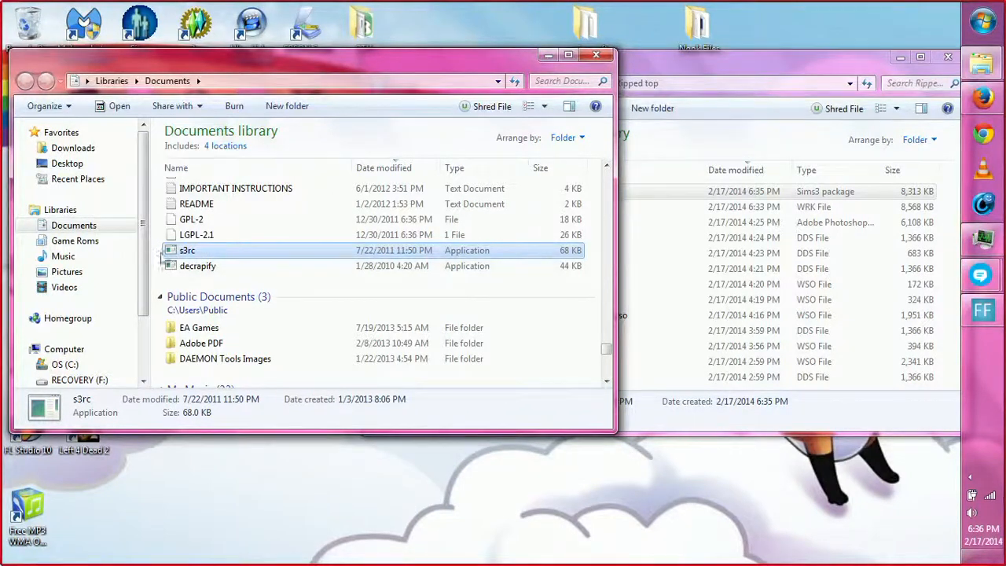
left_click(697, 60)
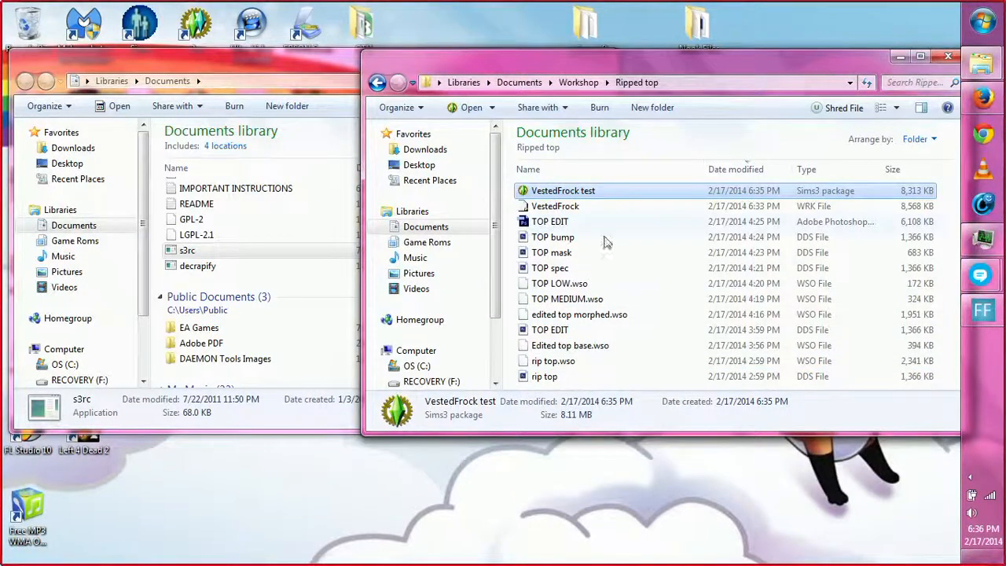
left_click_drag(585, 194, 192, 251)
Step: Copy the compressed VestedFrock test package and open The Sims 3 folder inside Electronic Arts in Documents
right_click(581, 194)
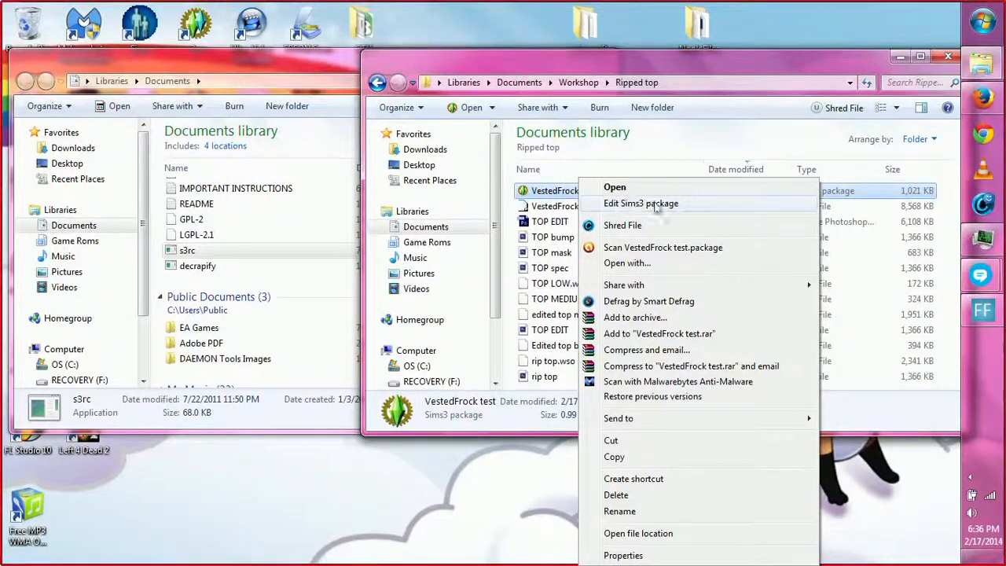
left_click(621, 458)
left_click(452, 227)
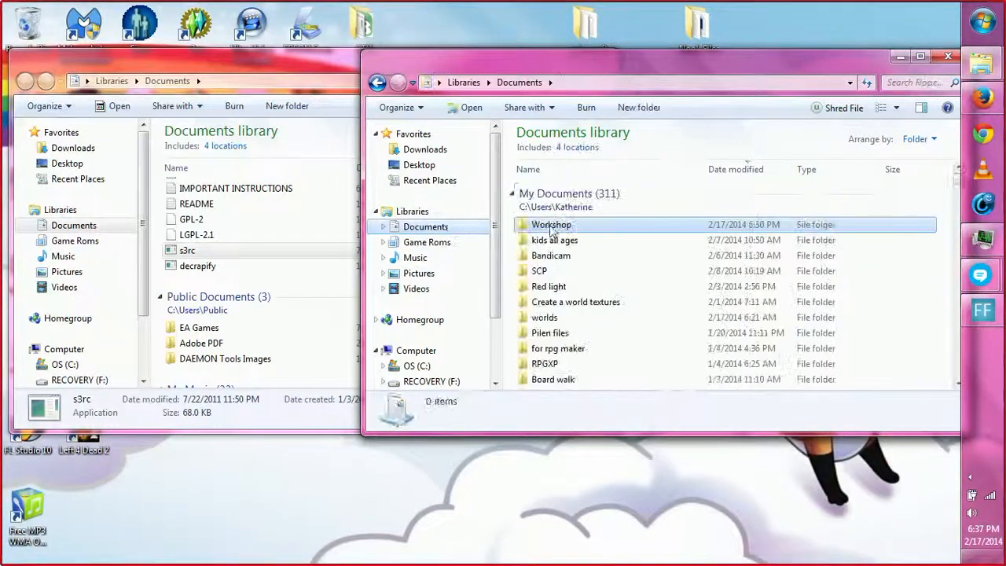
scroll(578, 293, "down", 4)
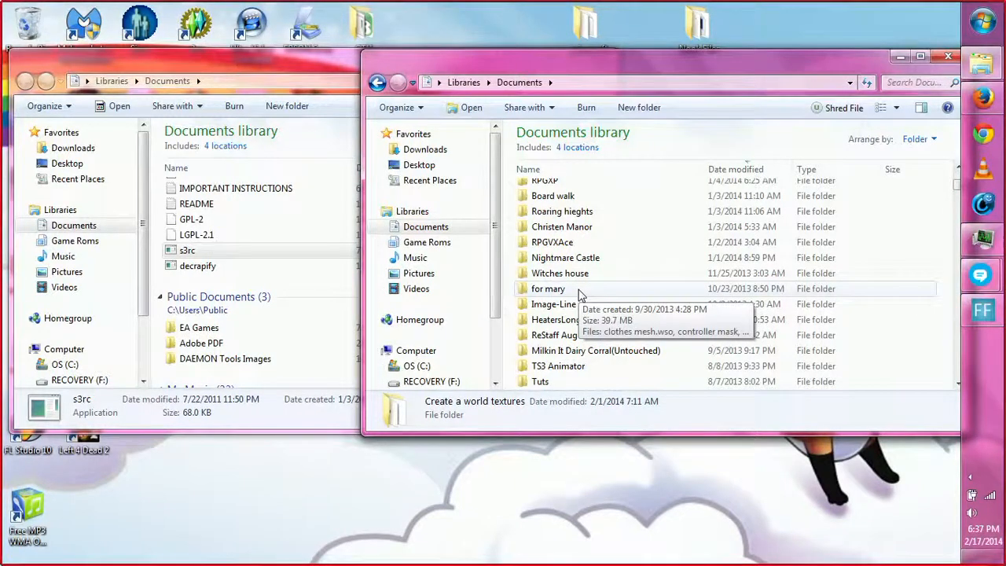
scroll(579, 293, "down", 5)
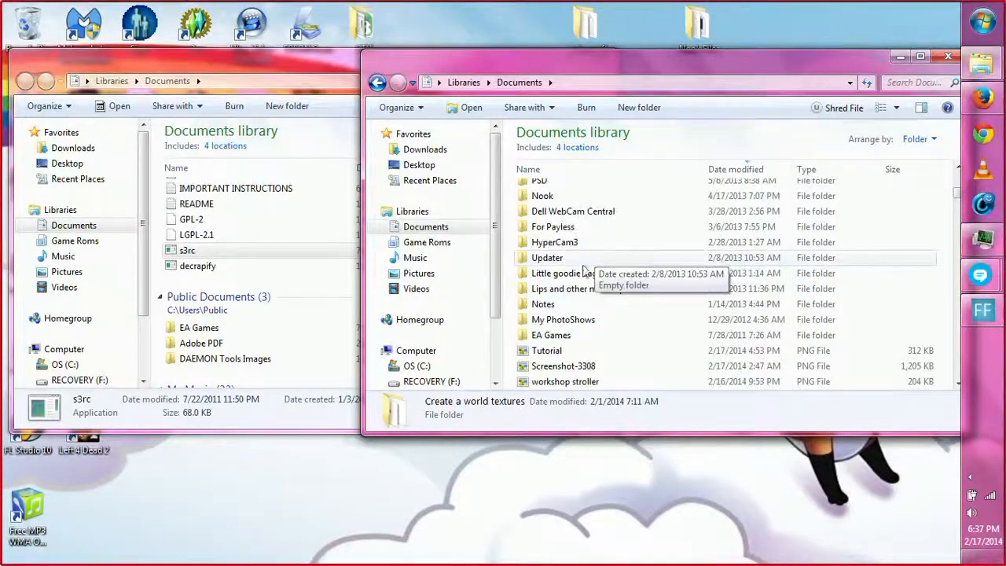
left_click(574, 288)
scroll(579, 235, "up", 3)
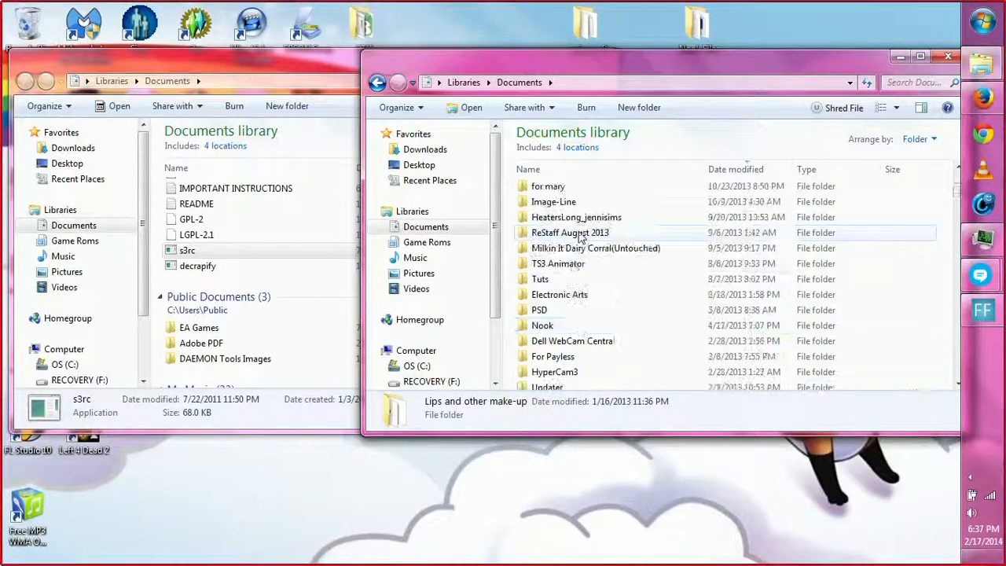
double_click(560, 294)
double_click(563, 195)
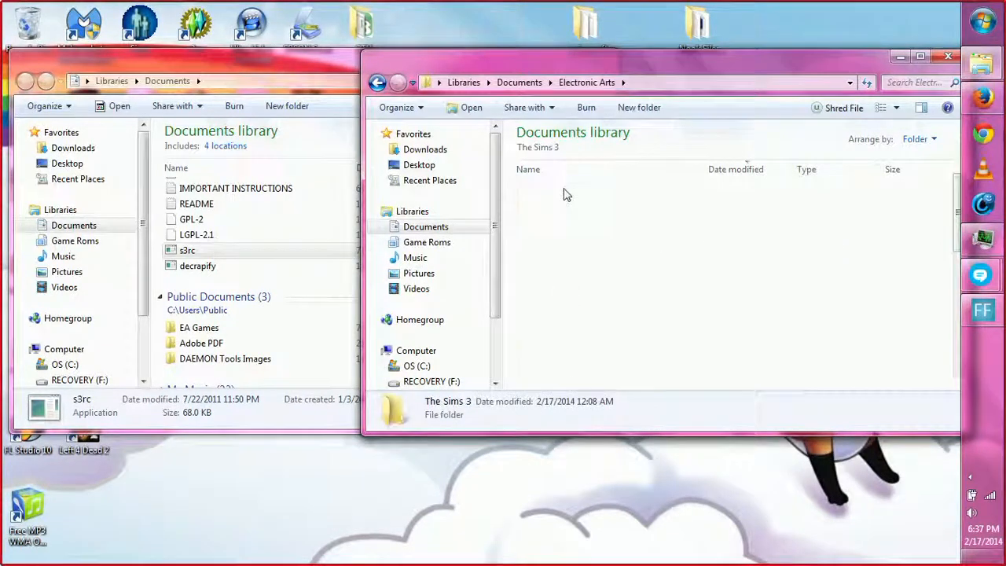
left_click(564, 194)
Step: Open the Packages folder inside the Mods folder of The Sims 3
left_click(566, 294)
scroll(576, 250, "down", 3)
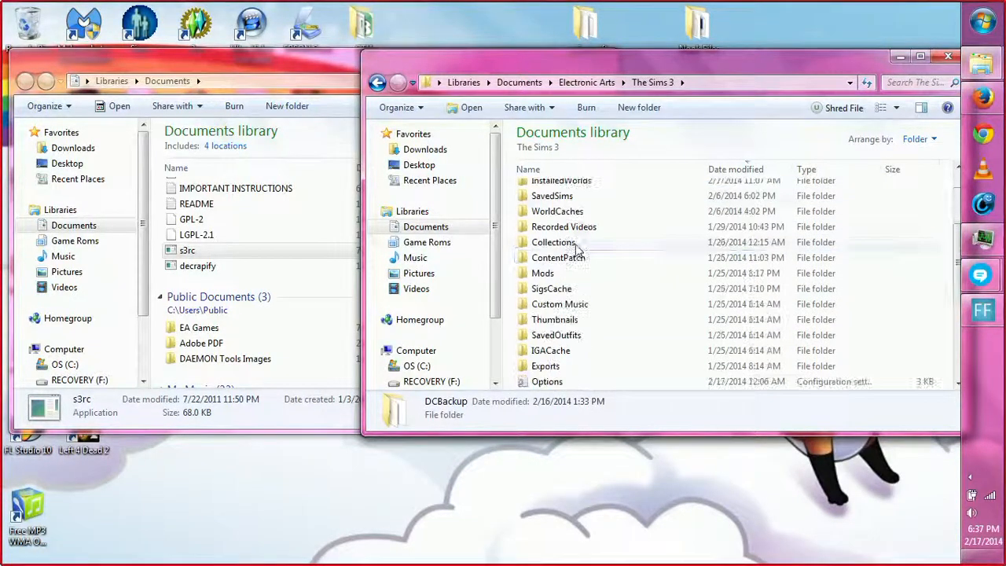
scroll(576, 249, "down", 1)
double_click(549, 226)
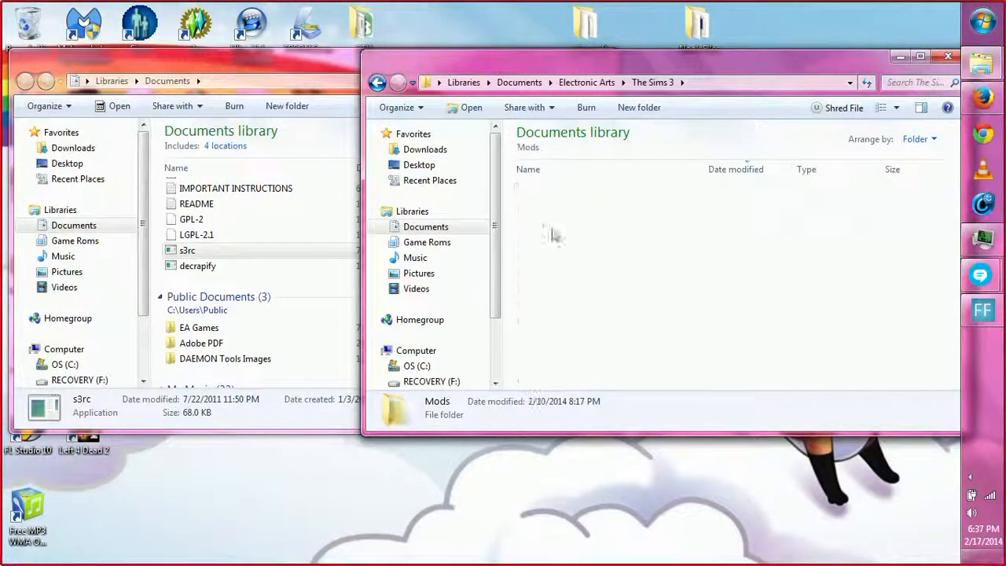
left_click(542, 194)
double_click(542, 193)
left_click(543, 191)
Step: Paste the copied package into the tests folder, check that folder's contents and return to Packages
left_click(549, 207)
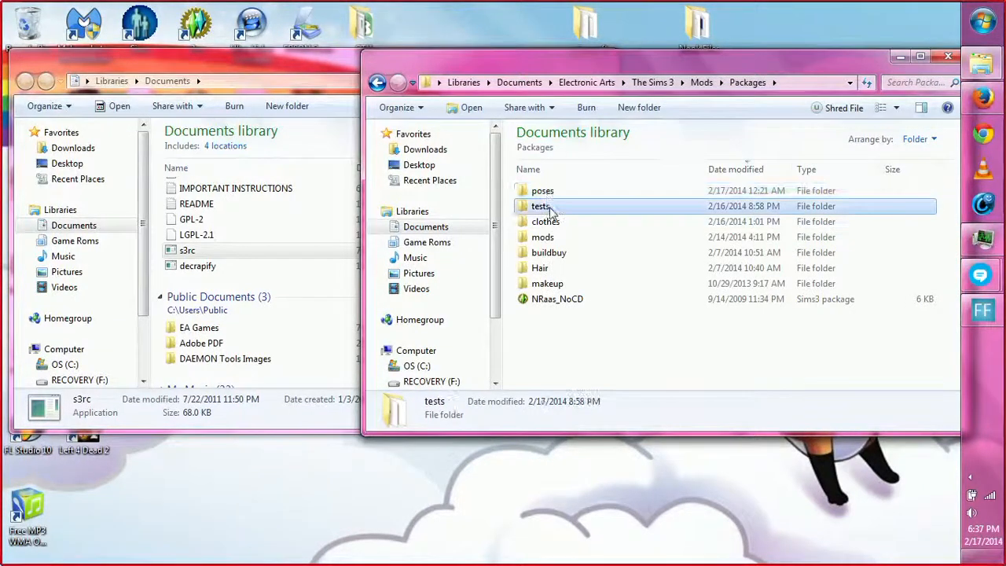
right_click(550, 209)
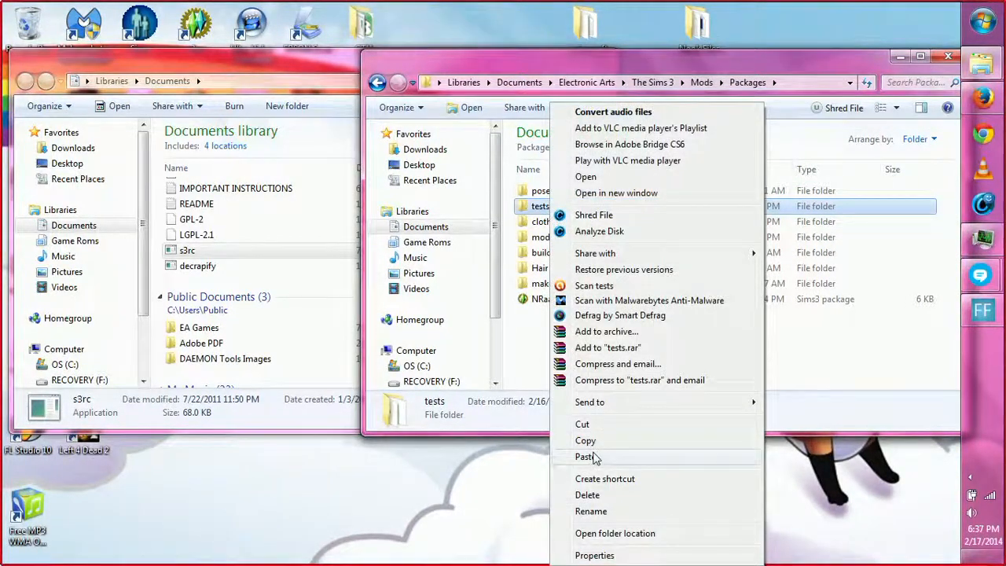
left_click(593, 457)
double_click(539, 191)
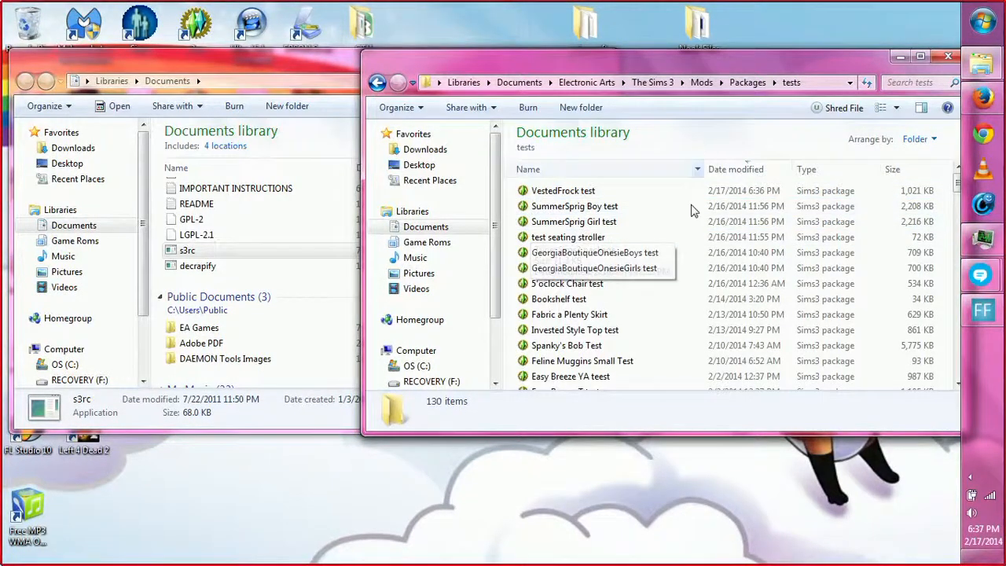
left_click(739, 83)
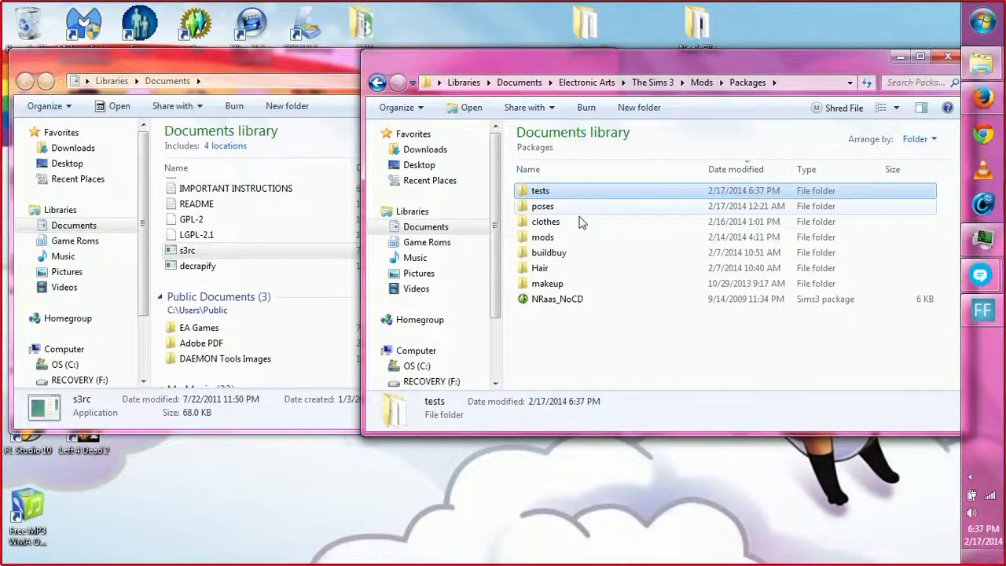
mouse_move(677, 232)
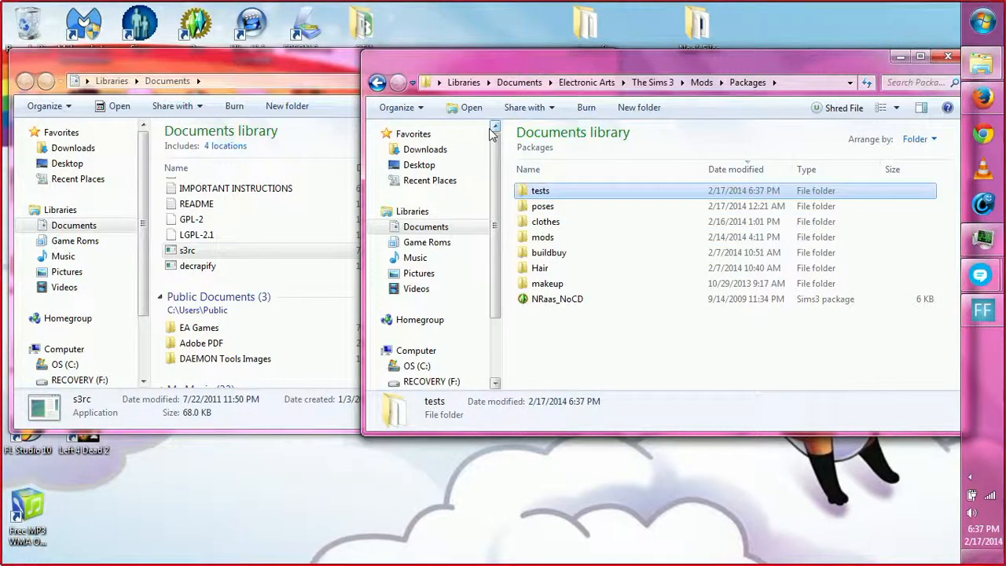
Step: Close the Documents window and the Packages window to return to the desktop
left_click(334, 68)
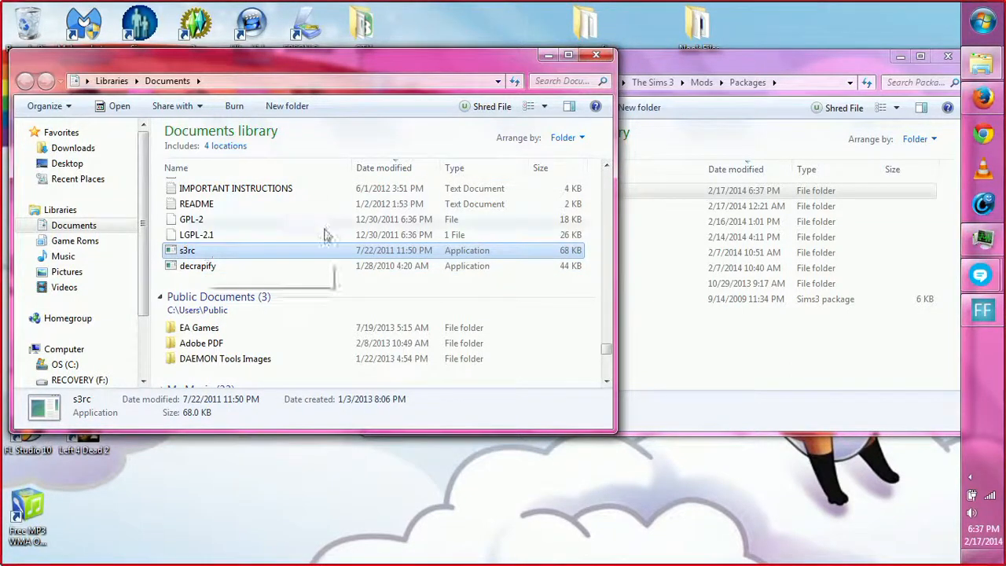
left_click(596, 54)
left_click_drag(826, 75, 685, 170)
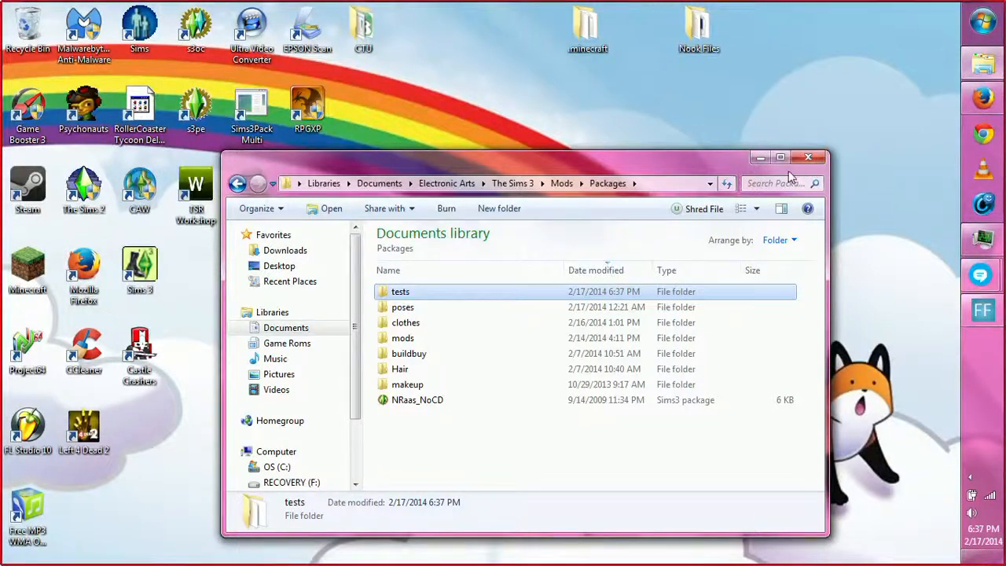
left_click(808, 159)
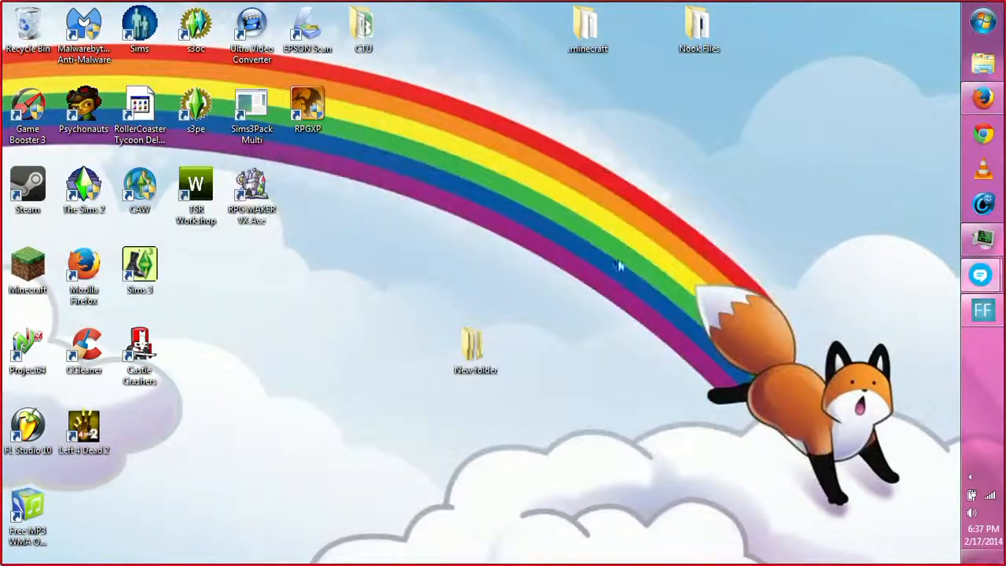